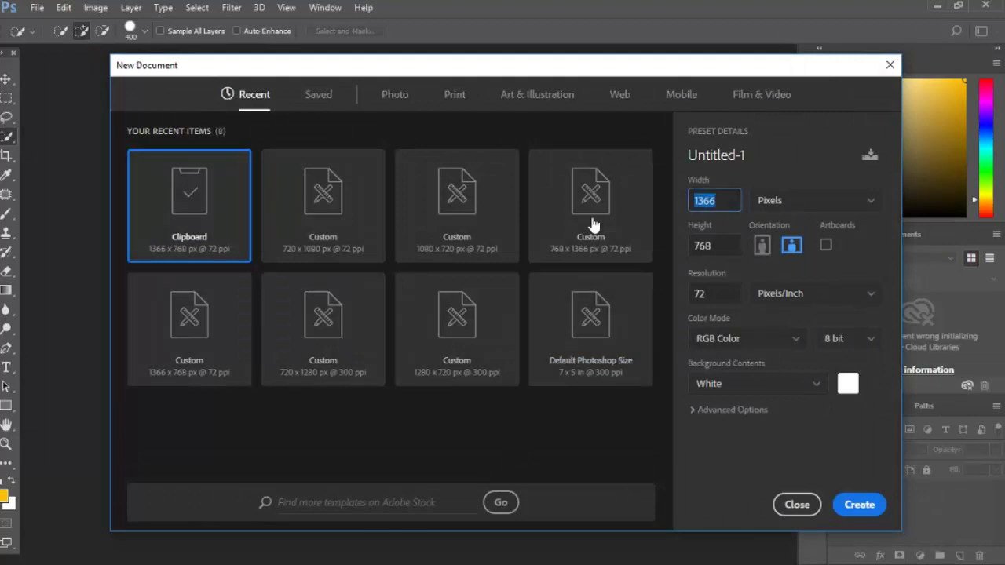
Create a new blank document 720 pixels wide and 1080 pixels high
type("720")
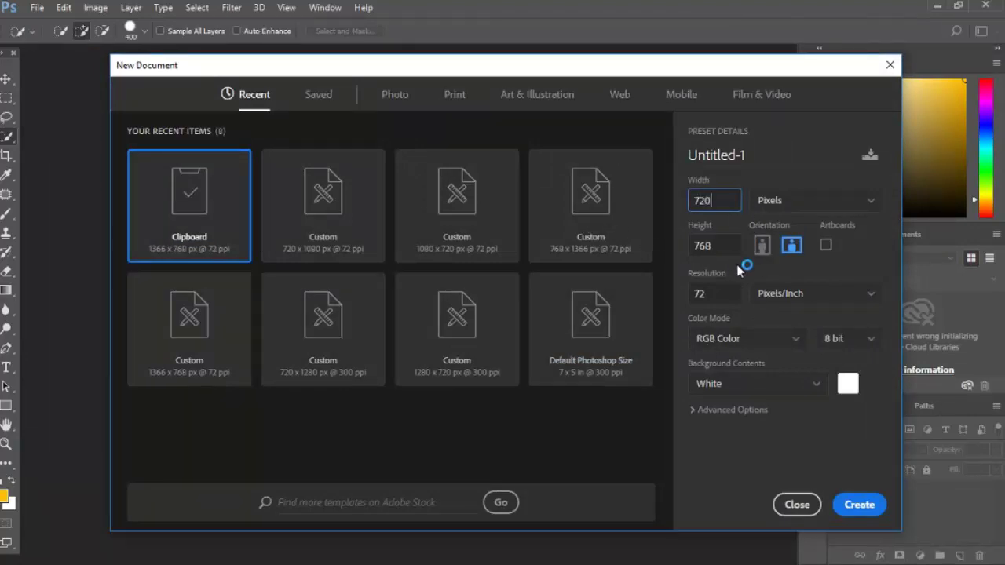
key("Tab")
type("10")
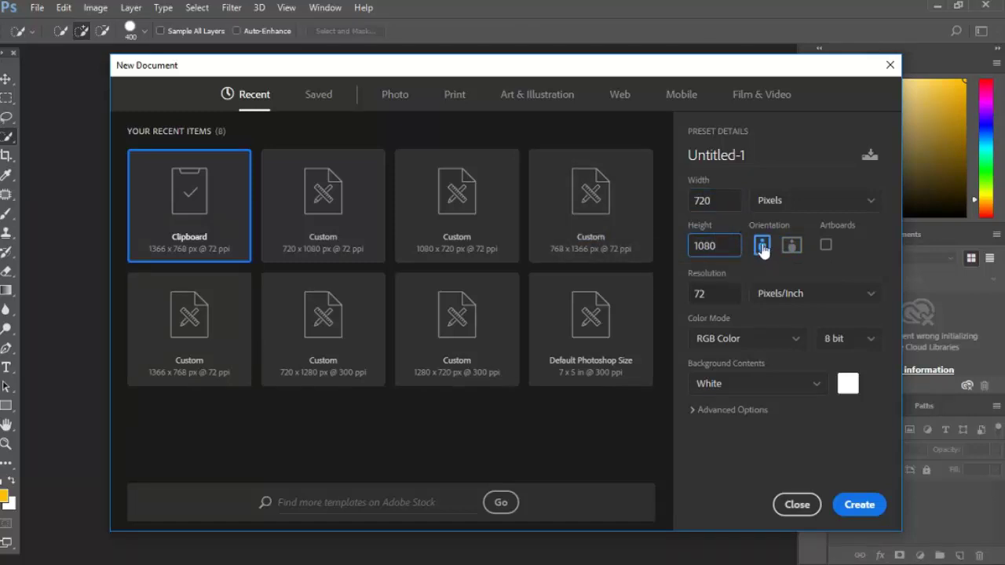
left_click(859, 504)
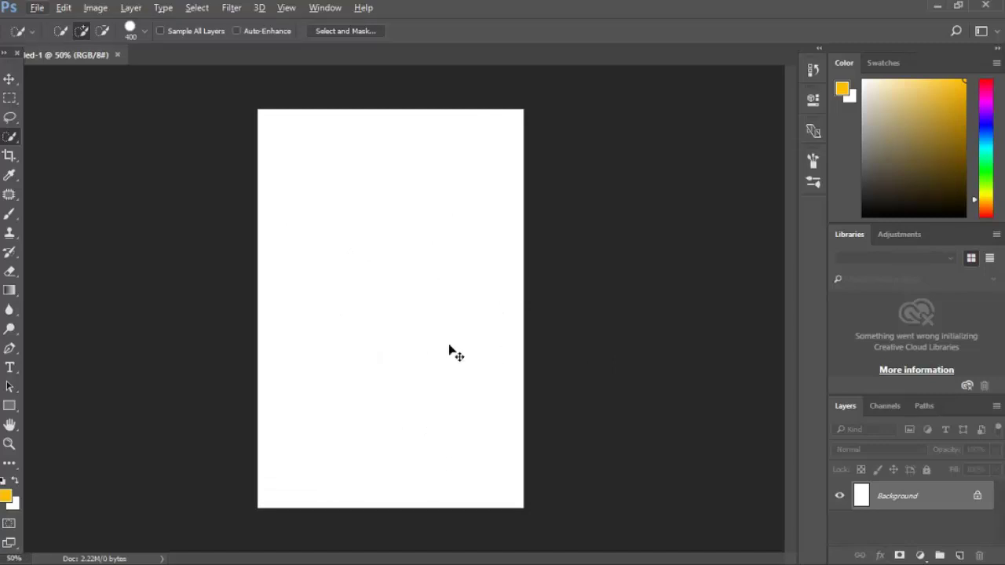
Switch to File Explorer and open the Saaho Poster Make folder on the Desktop to view the source images
mouse_move(1, 191)
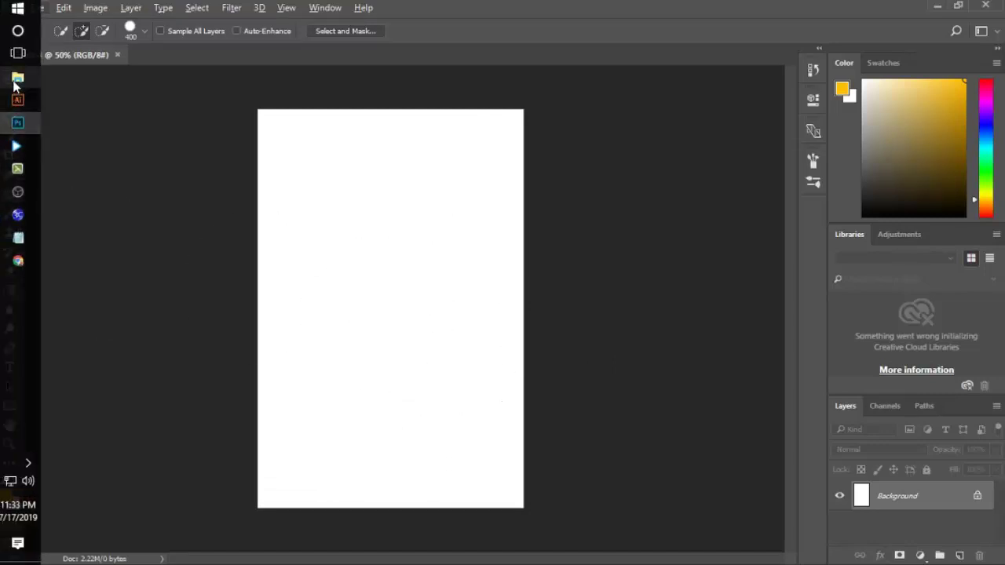
left_click(17, 79)
left_click(117, 206)
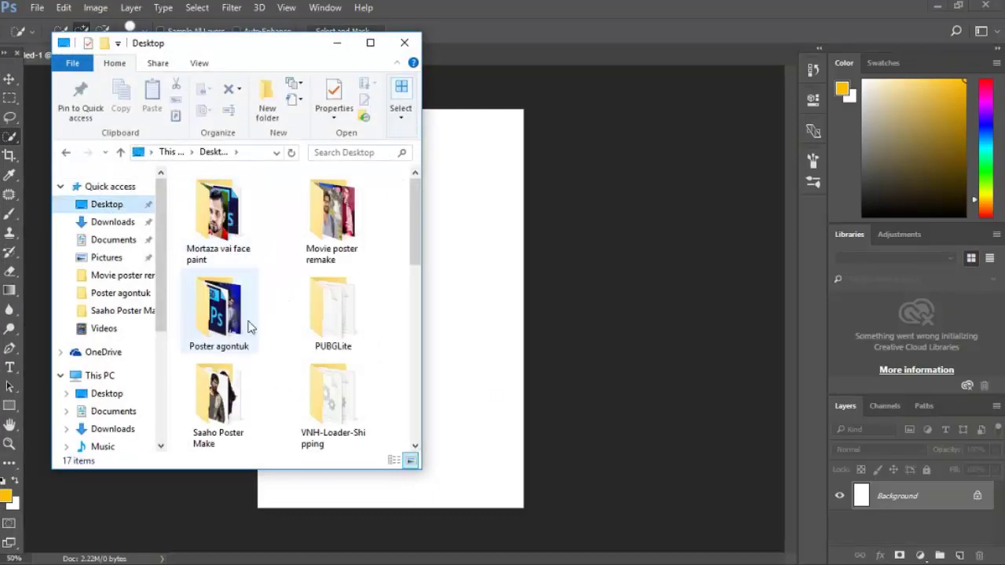
double_click(224, 379)
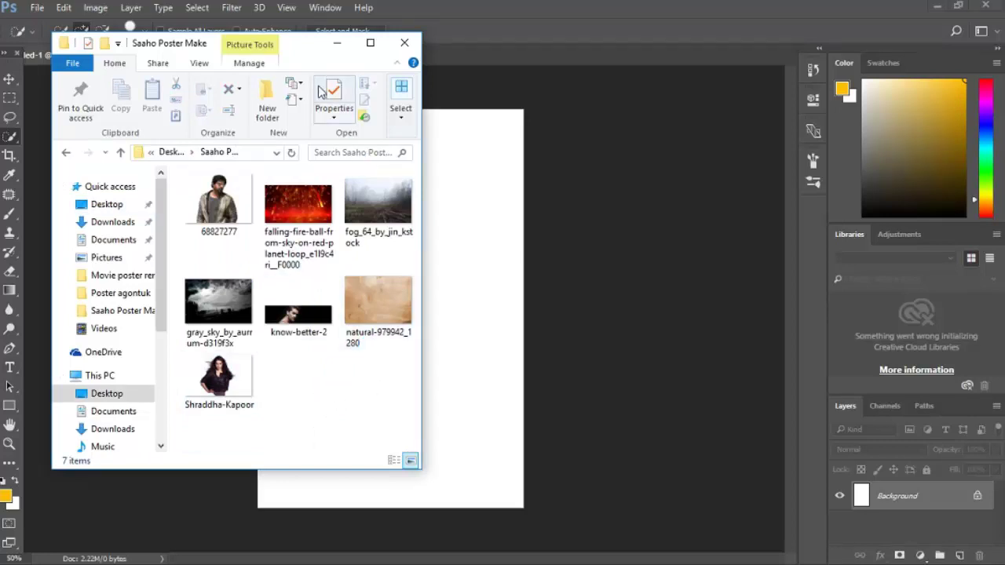
left_click(336, 43)
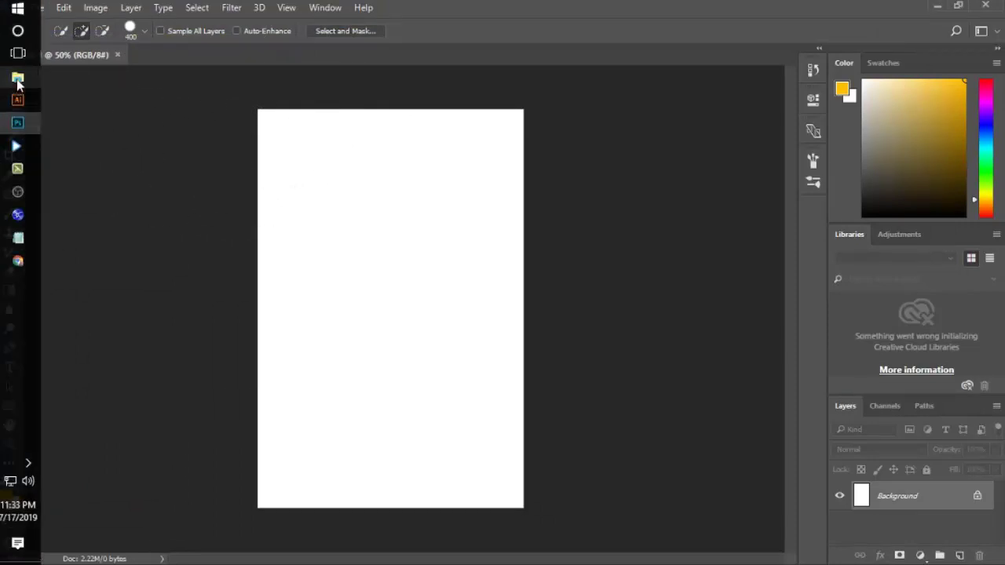
Place the natural-979942_1280 texture from the Saaho Poster Make folder and stretch it vertically to fill the whole canvas
left_click(17, 81)
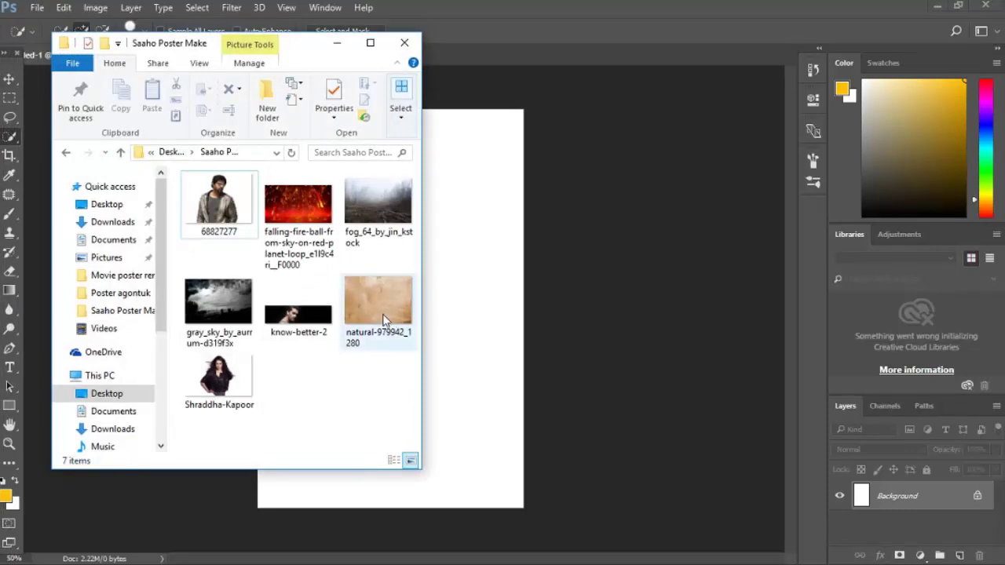
left_click_drag(375, 318, 497, 330)
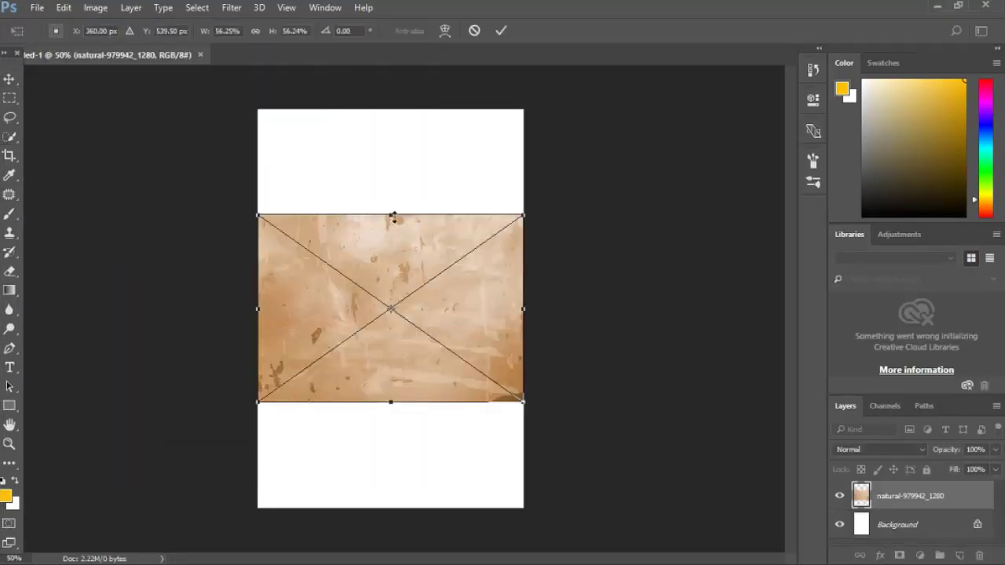
left_click_drag(393, 215, 393, 109)
left_click_drag(393, 405, 394, 508)
key("Return")
key("w")
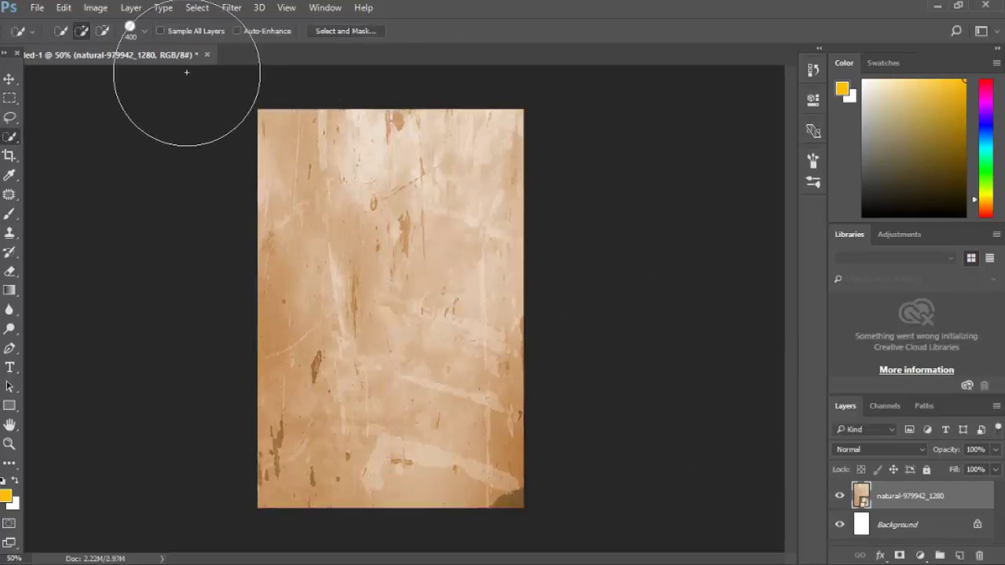
Darken the texture layer with a Curves adjustment, pulling the RGB curve down to about input 185, output 87
left_click(99, 9)
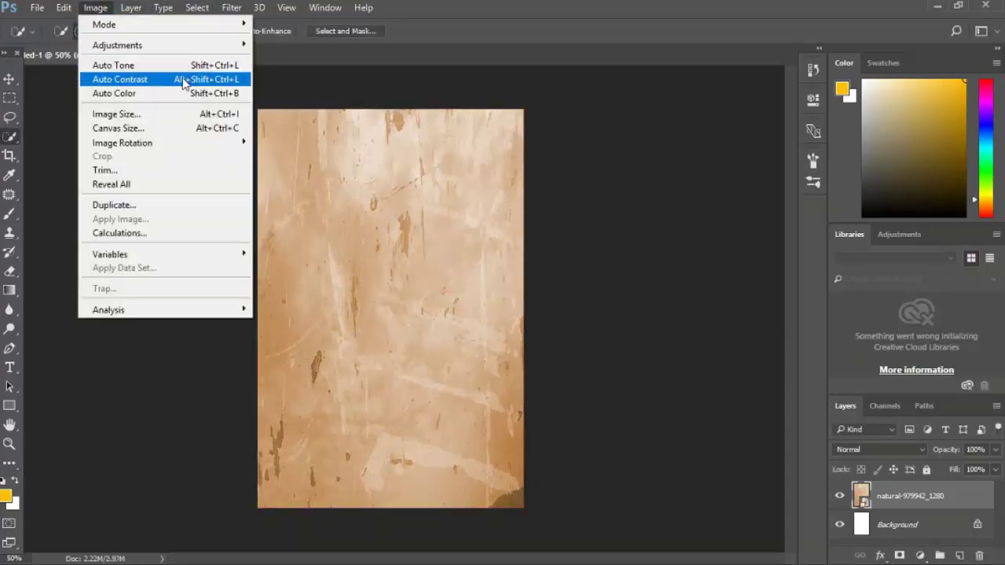
mouse_move(147, 47)
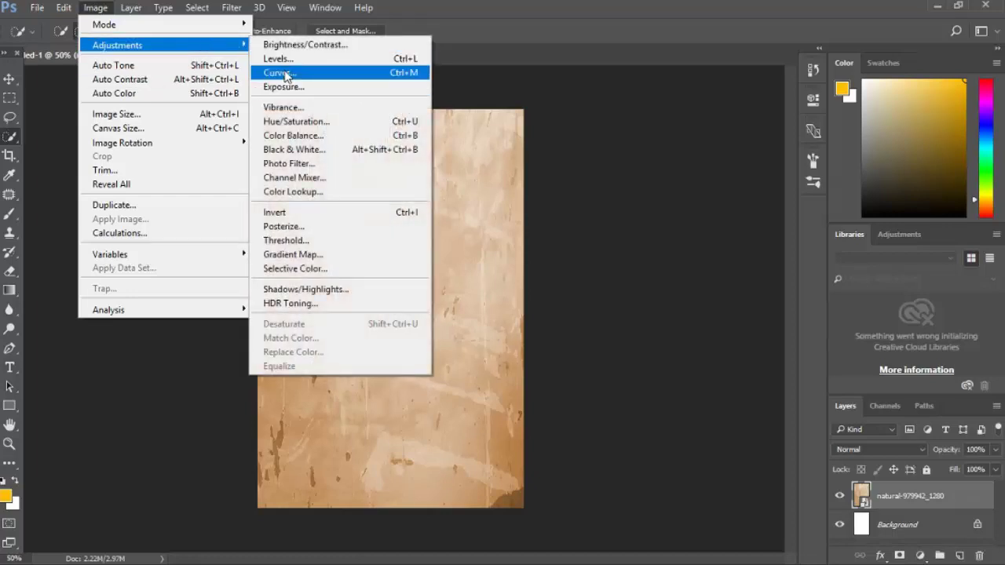
left_click(279, 73)
left_click_drag(442, 221, 447, 248)
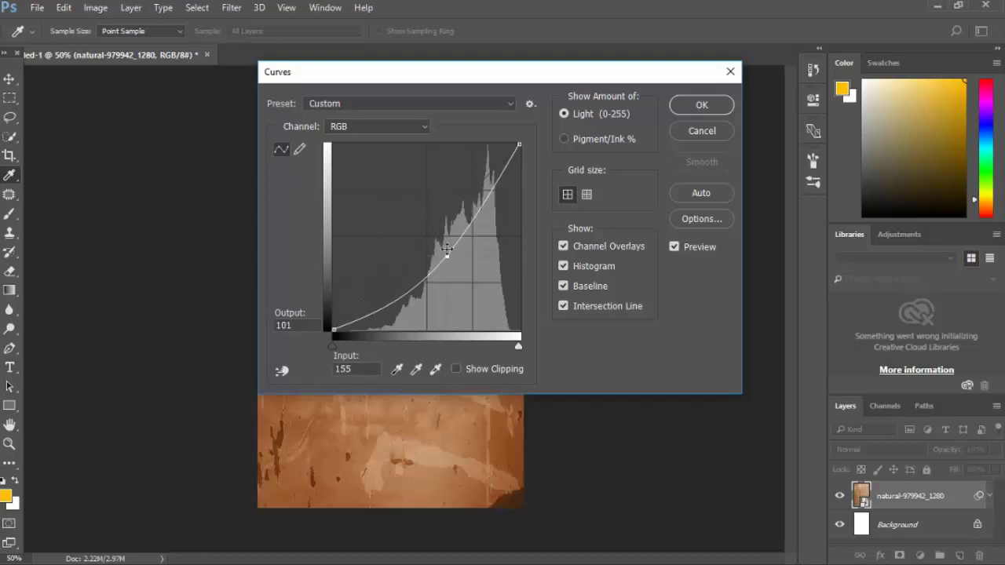
left_click_drag(472, 76, 707, 88)
left_click_drag(682, 267, 702, 280)
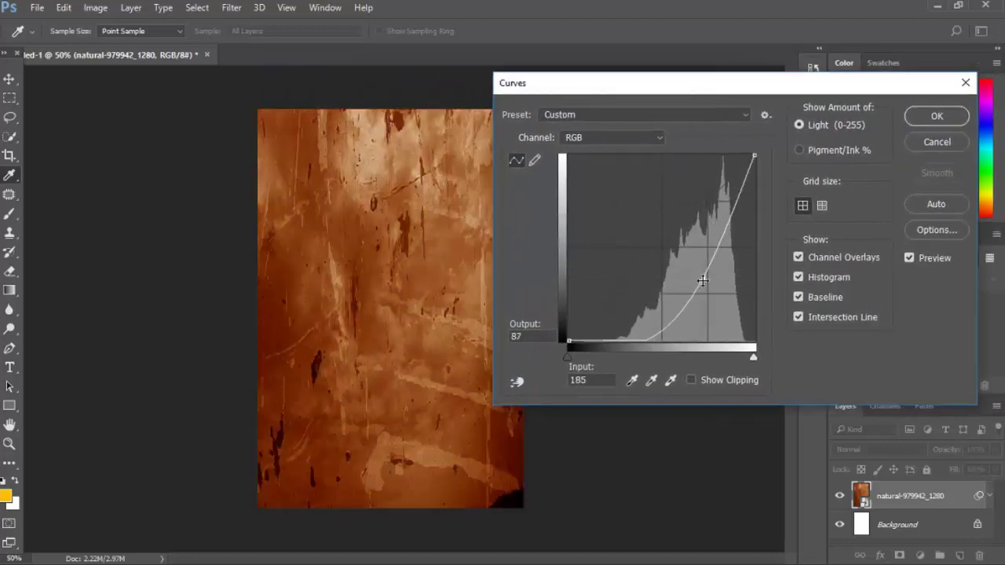
left_click(939, 116)
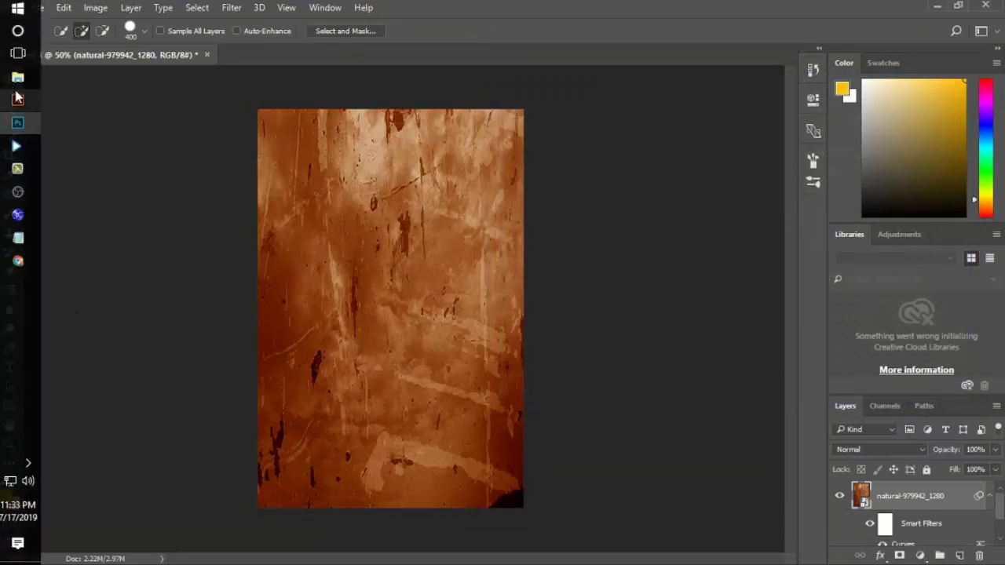
Place the gray_sky_by_aurrum-d319f3x image and stretch it vertically from the canvas top almost to the bottom edge
left_click(18, 79)
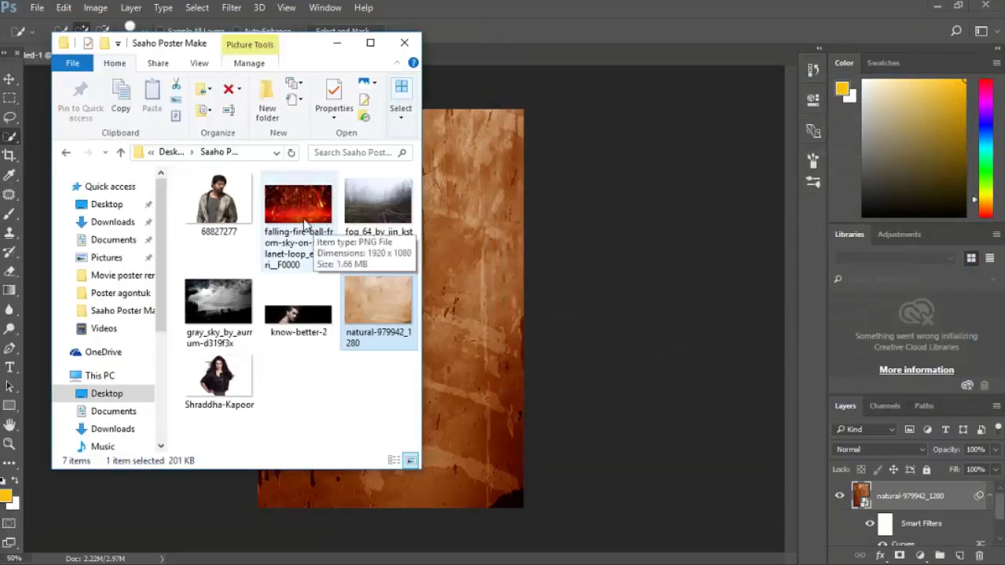
left_click_drag(227, 312, 455, 323)
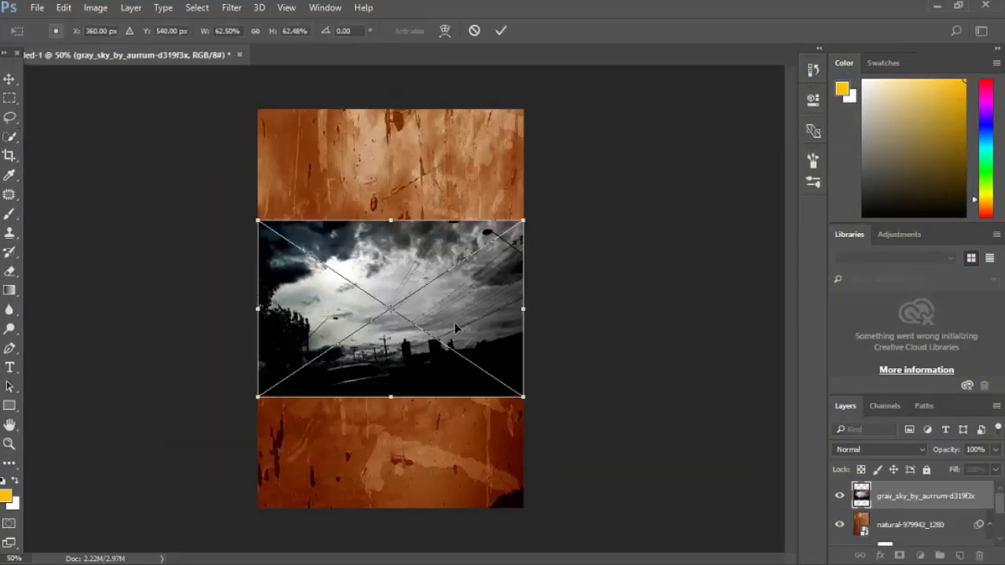
left_click_drag(397, 217, 391, 110)
left_click_drag(392, 399, 418, 500)
key("Return")
key("w")
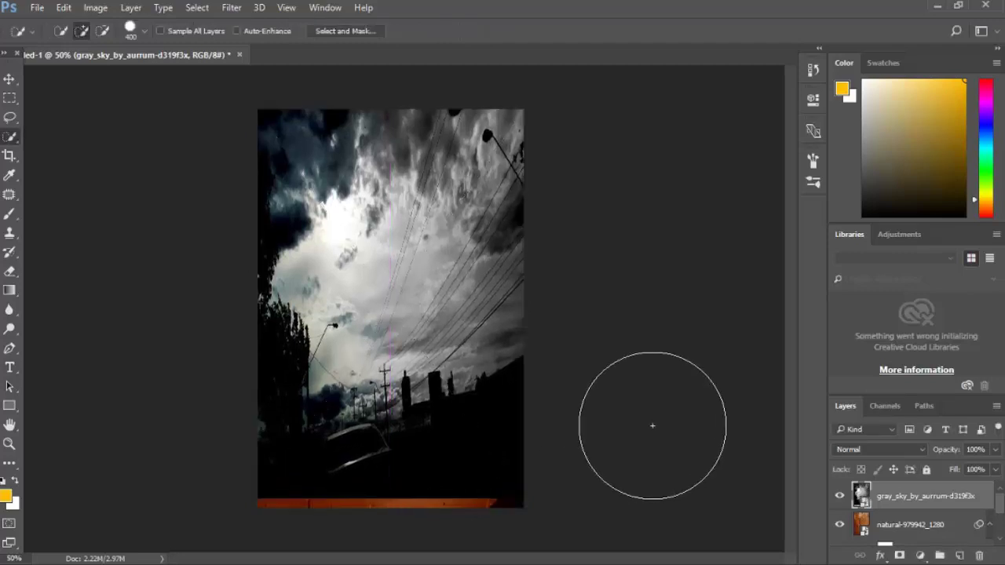
Try out different blend modes on the gray sky layer and settle on Hard Light
left_click(856, 451)
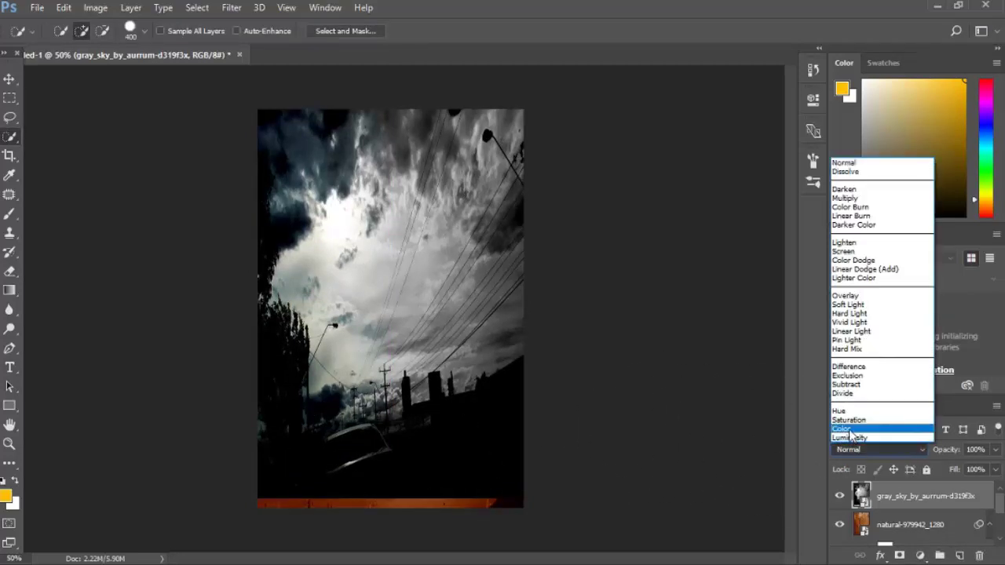
left_click(852, 430)
key("Up")
key("Up")
key("Up")
key("Up")
key("Up")
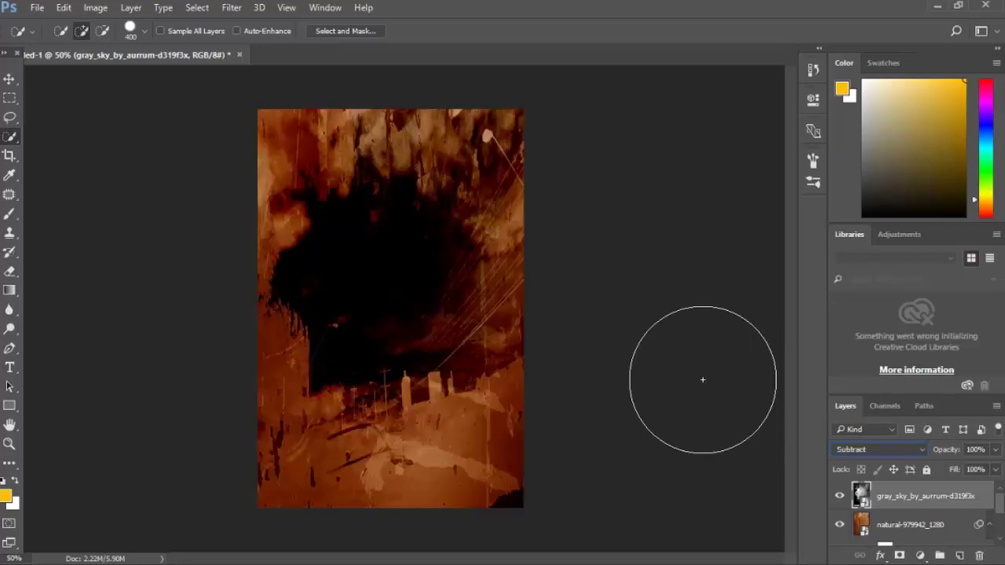
key("Up")
key("Up")
key("Up")
key("Up")
key("Up")
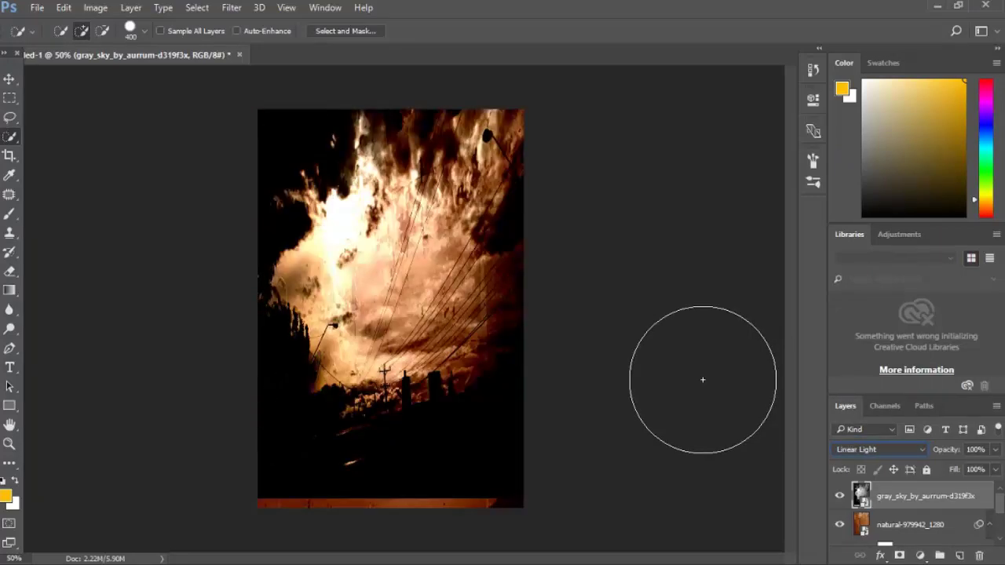
key("Up")
key("Up")
key("Up")
key("Up")
key("Up")
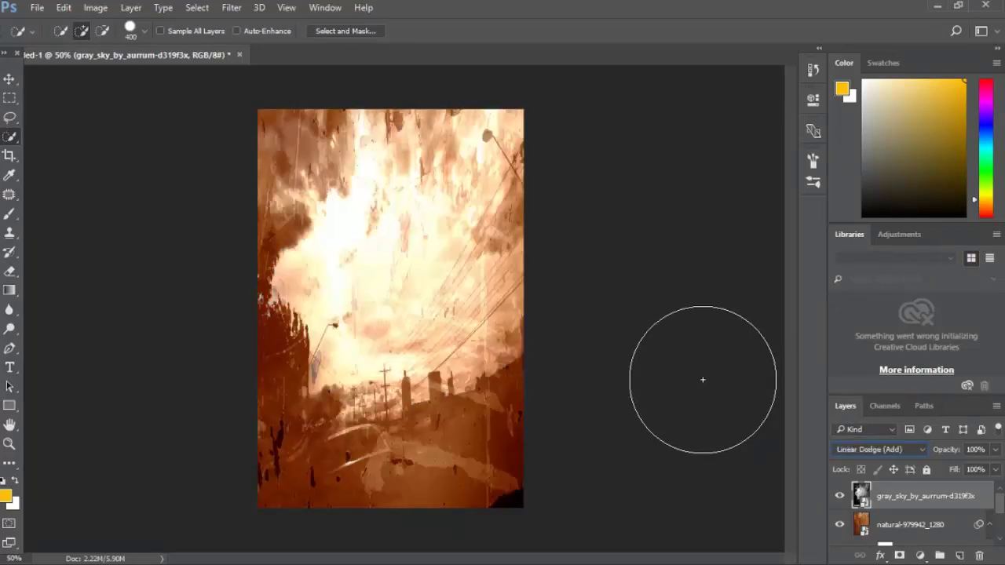
key("Up")
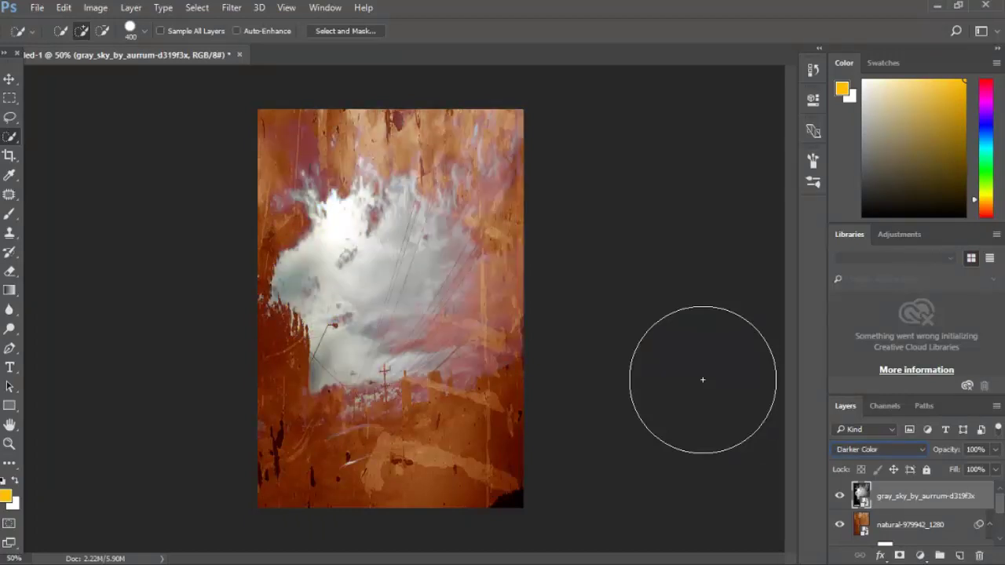
key("Up")
key("Up")
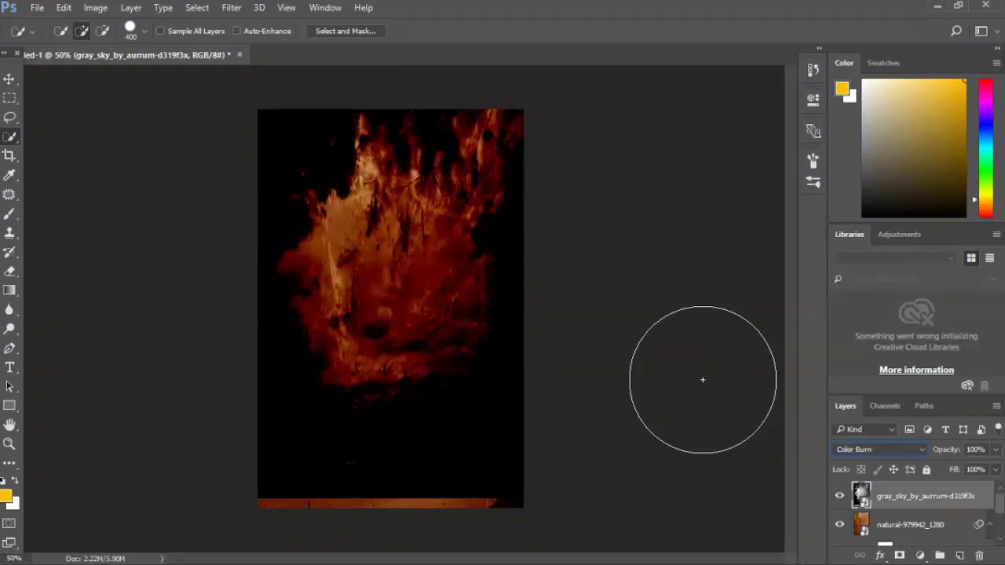
key("Up")
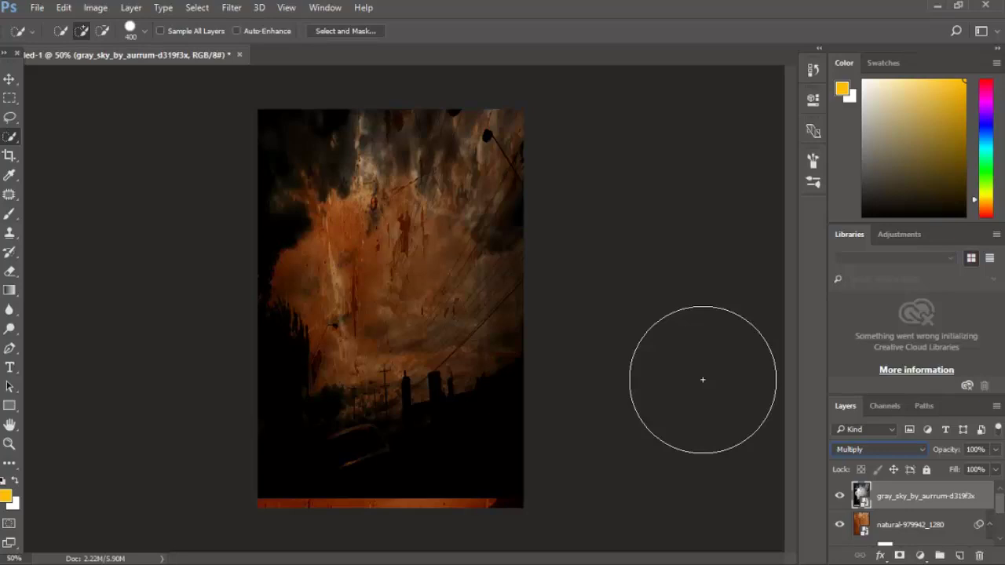
key("Up")
key("Up")
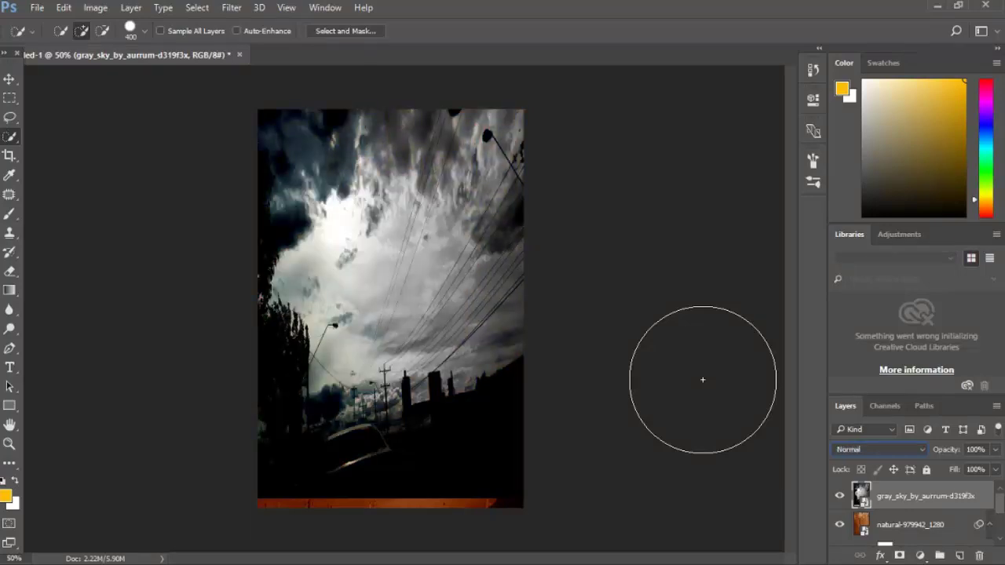
key("Down")
key("Down")
key("Down")
key("Down")
key("Down")
key("Down")
key("Down")
key("Down")
key("Down")
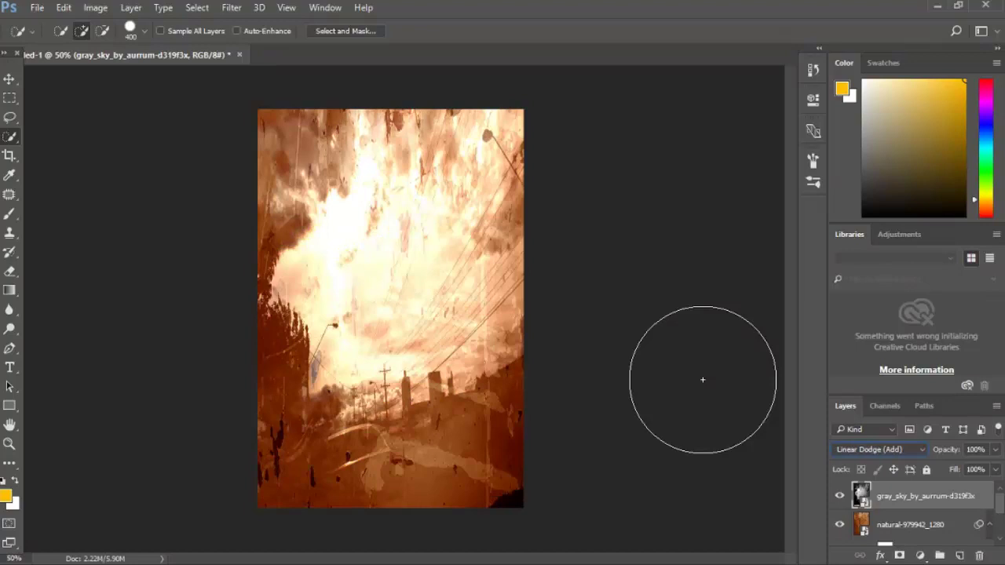
key("Down")
key("Down")
key("Down")
key("Down")
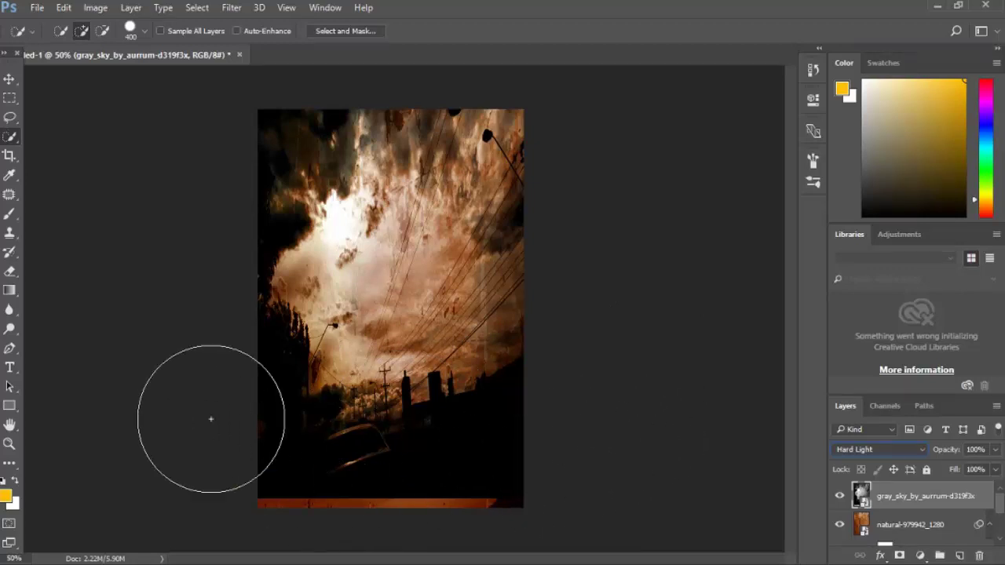
Rasterize the gray sky layer and erase its lower part with a large soft Eraser so it blends into the texture
left_click(9, 271)
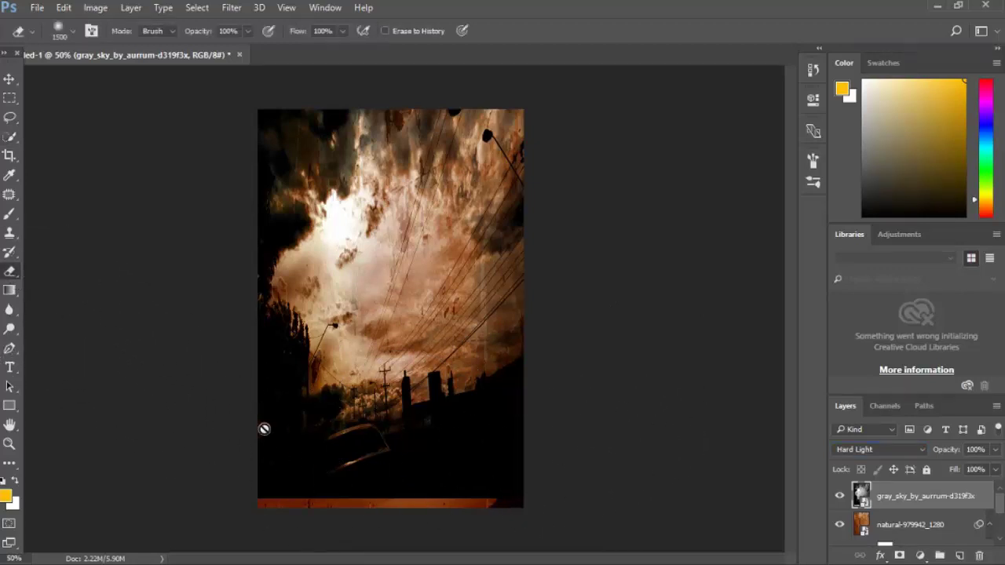
left_click(318, 476)
key("Return")
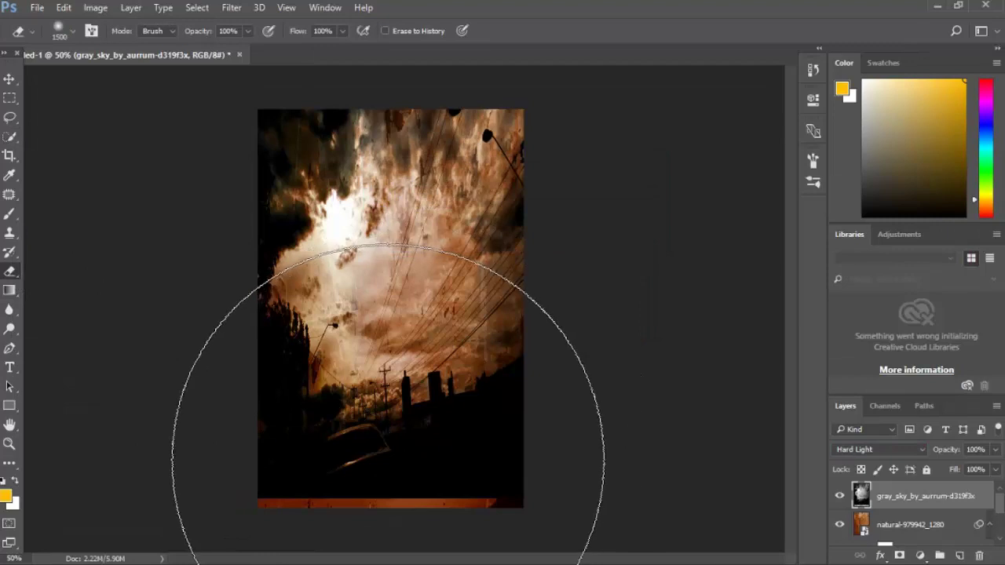
scroll(403, 427, "down", 2)
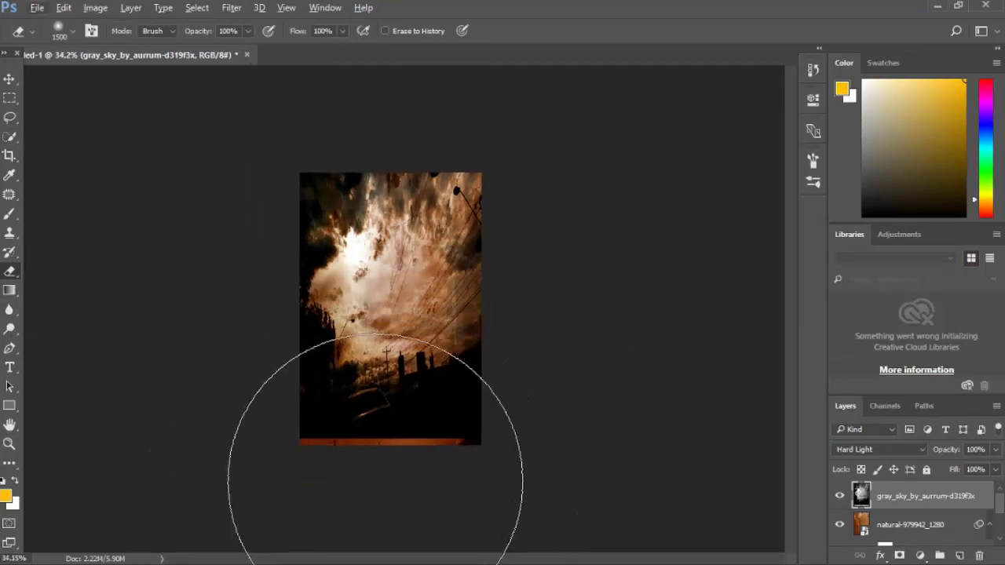
mouse_move(420, 523)
left_mouse_down()
mouse_move(339, 552)
mouse_move(474, 529)
left_mouse_up()
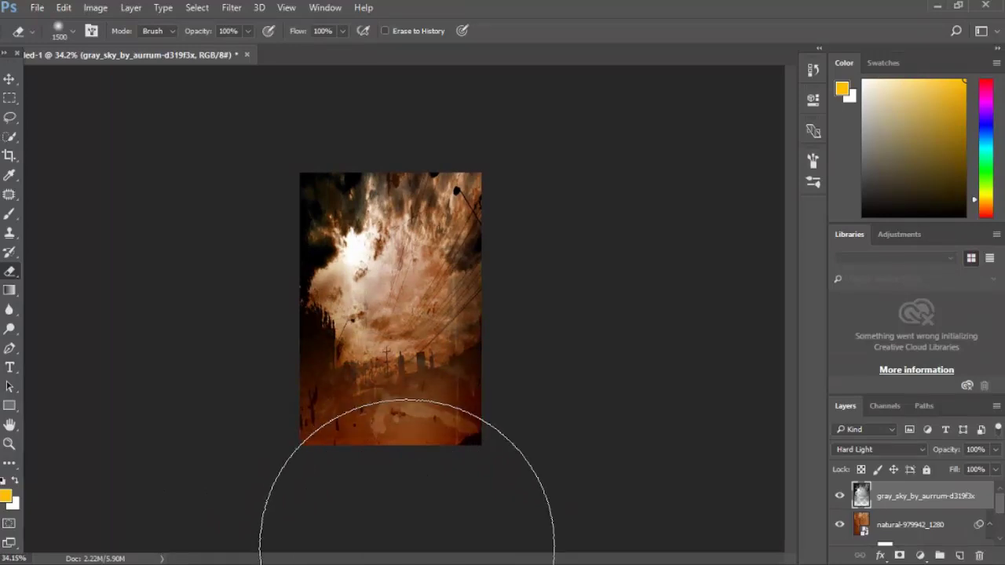
scroll(421, 265, "up", 1)
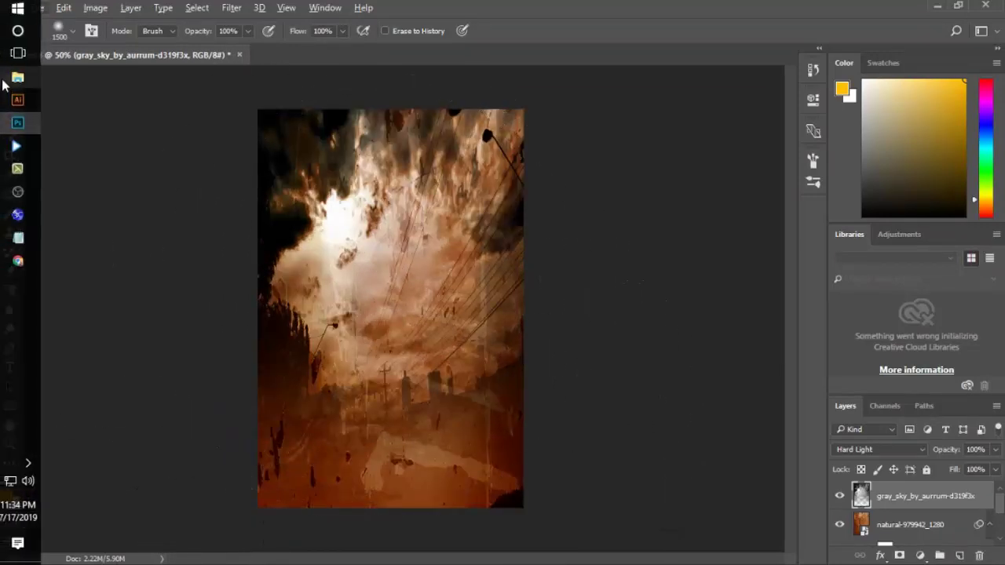
Place the fog_64_by_jin_kstock image, turn it upside down by about 179° and move it to the canvas's upper-left corner
left_click(21, 79)
left_click_drag(378, 202, 464, 264)
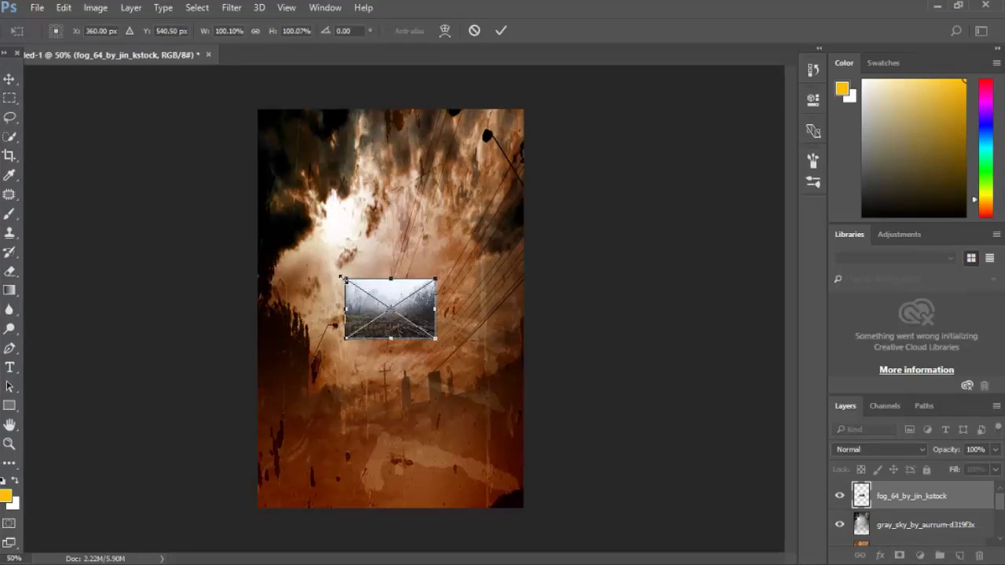
left_click_drag(336, 278, 476, 361)
left_click_drag(409, 303, 322, 133)
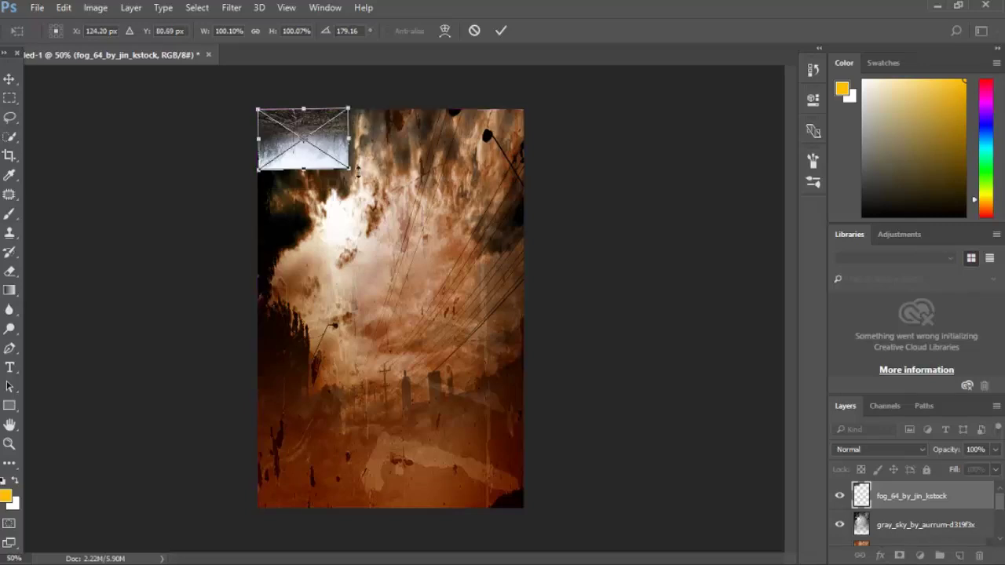
Stretch the fog image over the canvas down to its bottom edge, to about 291% width and 658% height
left_click_drag(352, 170, 444, 336)
left_click_drag(391, 282, 414, 462)
left_click_drag(475, 319, 474, 327)
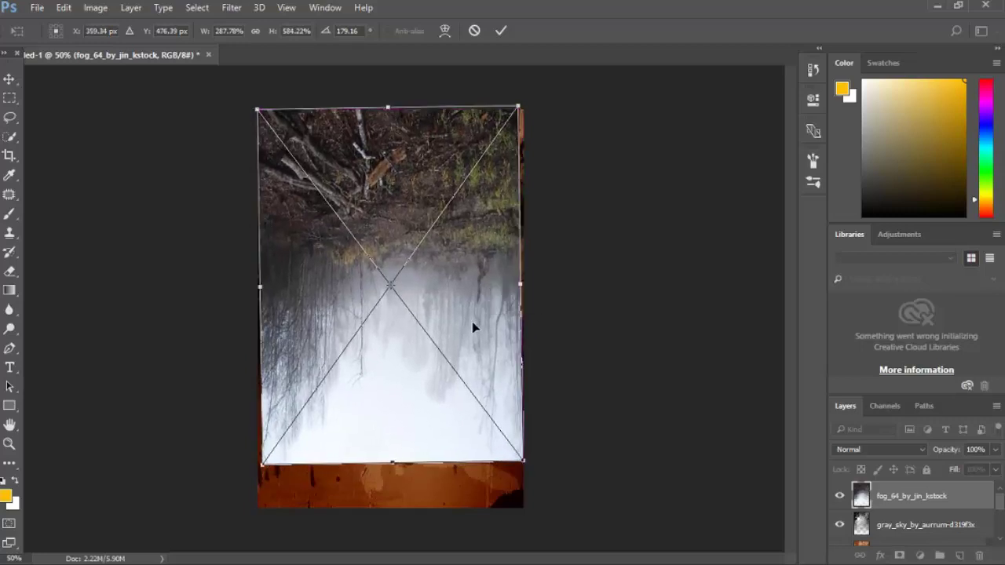
left_click_drag(517, 284, 524, 284)
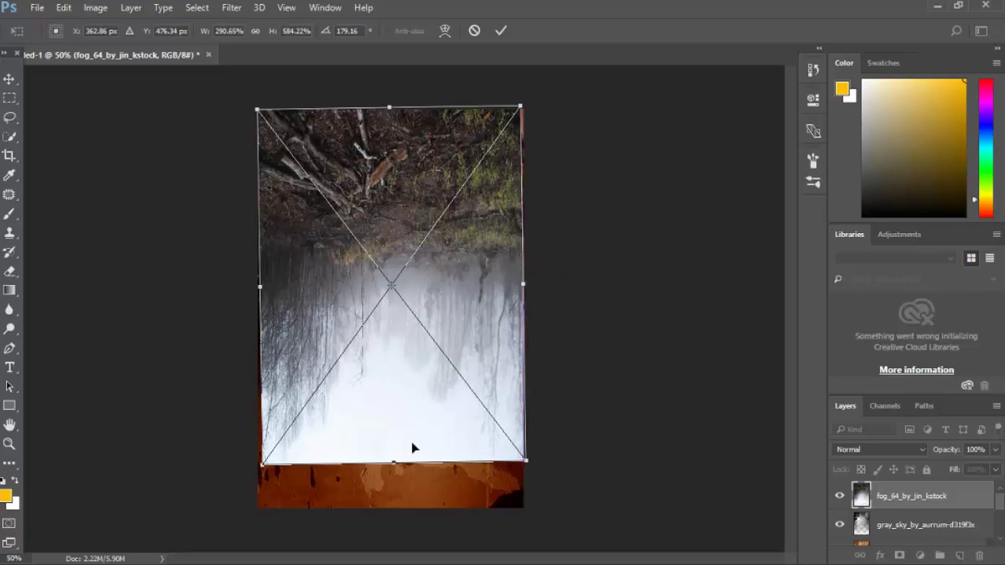
left_click_drag(396, 463, 393, 507)
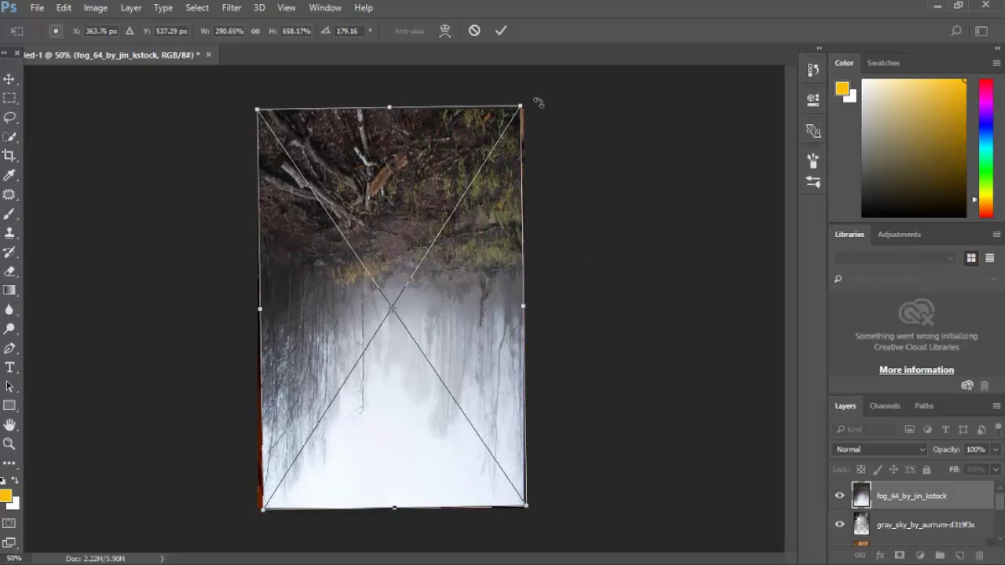
Straighten the fog image to a rotation of about -179.7°, nudge it left and widen it to about 294% to cover the canvas
left_click_drag(539, 102, 538, 101)
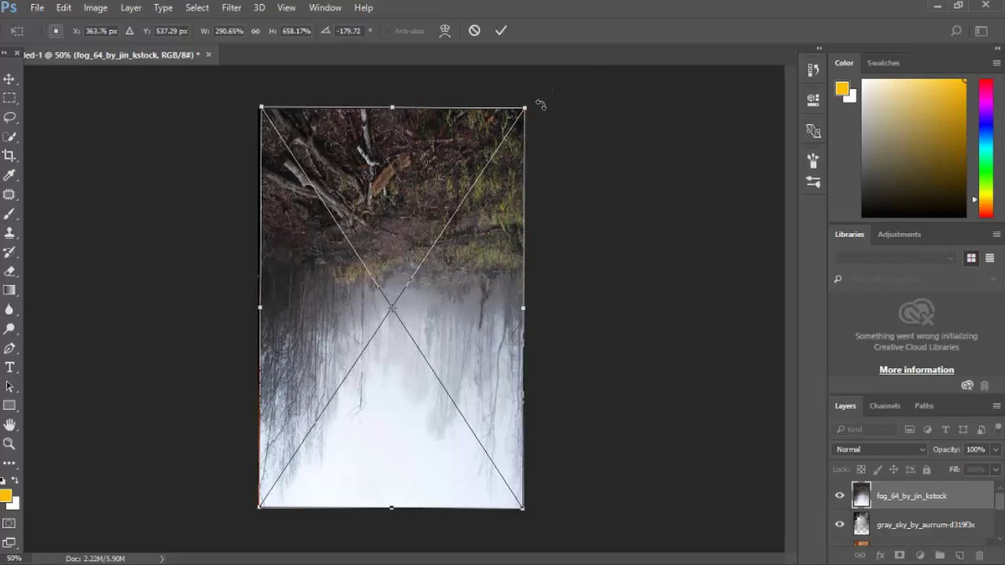
key("Left")
key("Left")
key("Left")
key("Left")
key("Left")
key("Left")
key("Left")
key("Left")
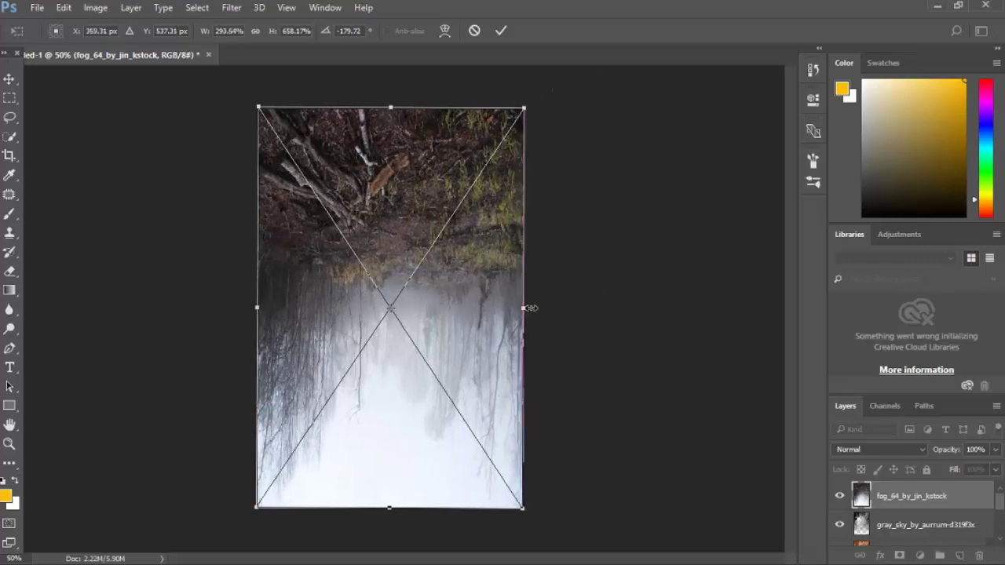
key("Return")
Try out different blend modes on the fog layer and settle on Hard Light
key("e")
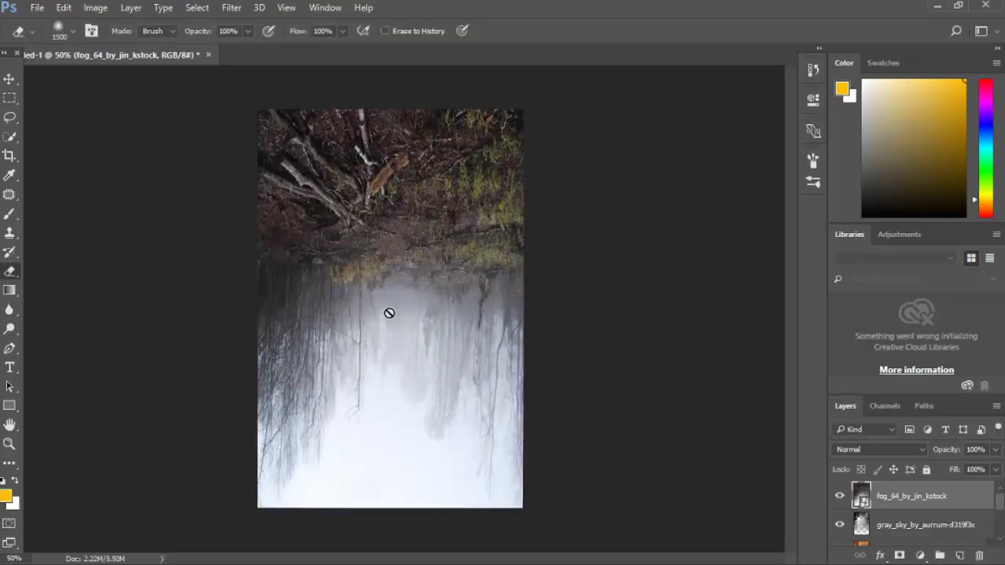
left_click(857, 450)
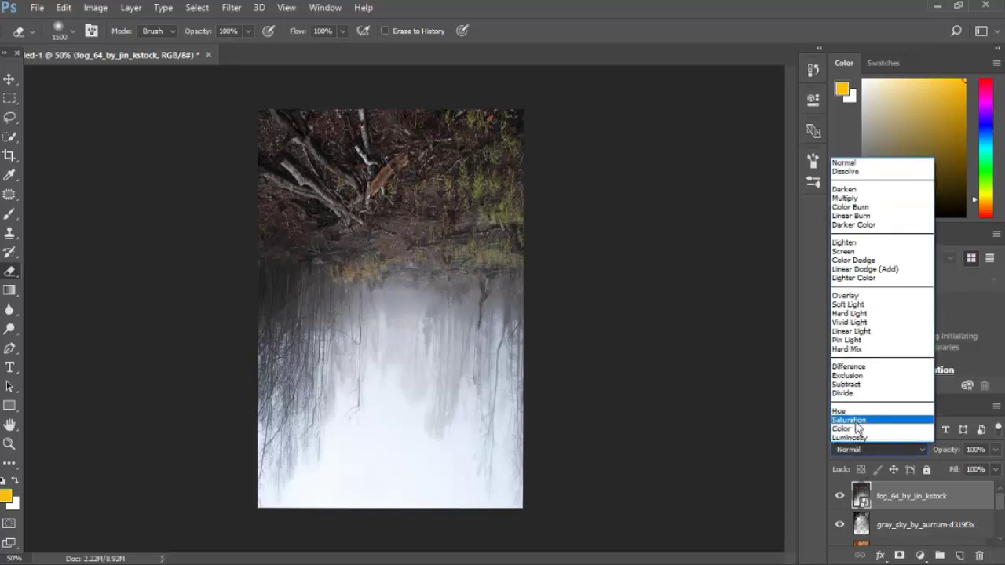
left_click(860, 428)
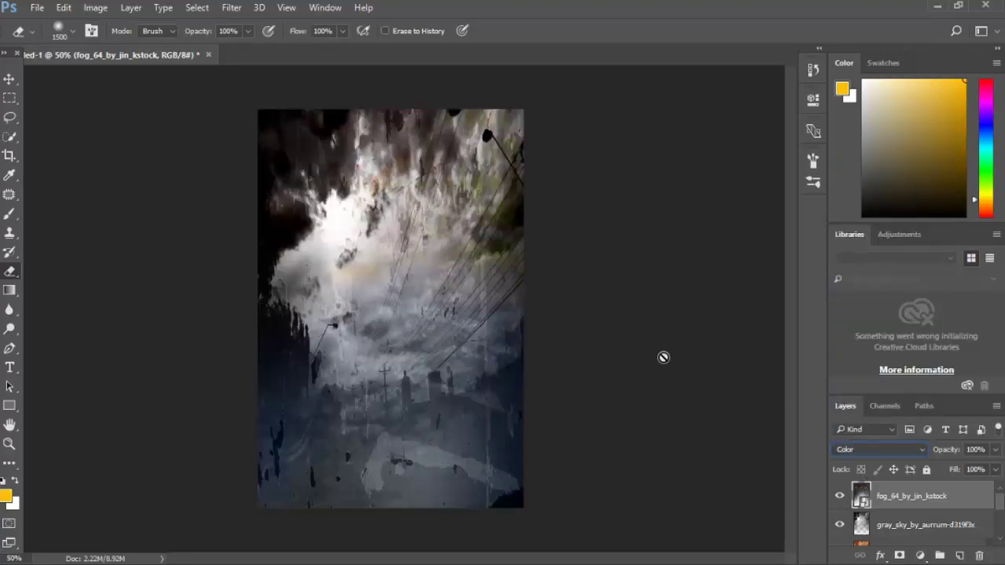
key("Up")
key("Up")
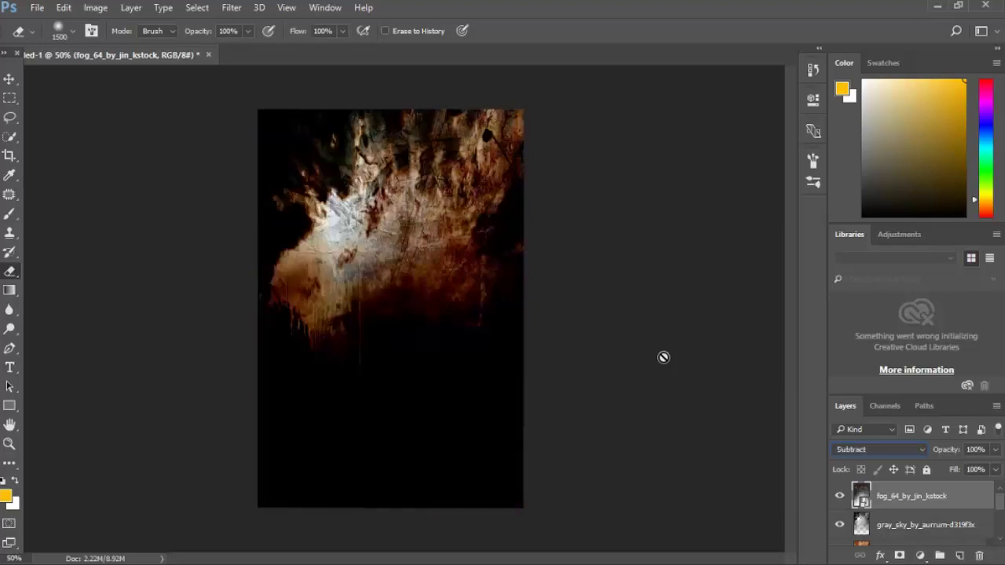
key("Up")
key("Up")
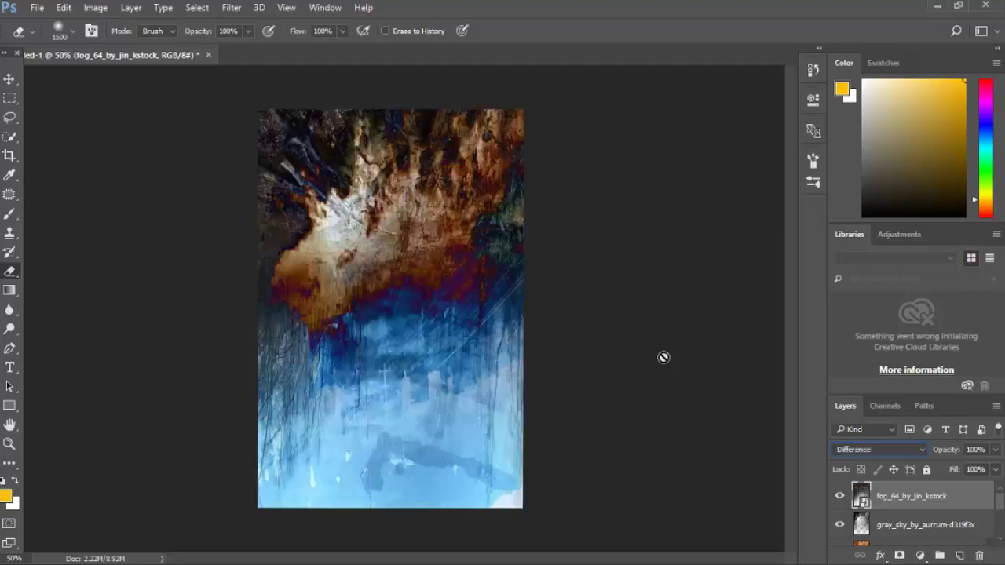
key("Up")
key("Up")
key("Up")
key("Up")
key("Up")
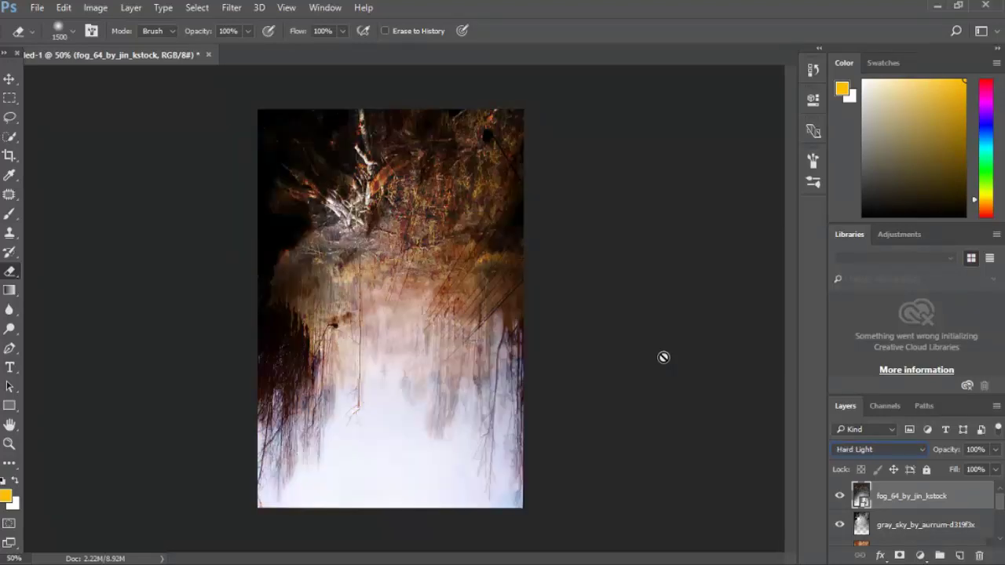
key("Up")
key("Up")
key("Up")
key("Up")
key("Up")
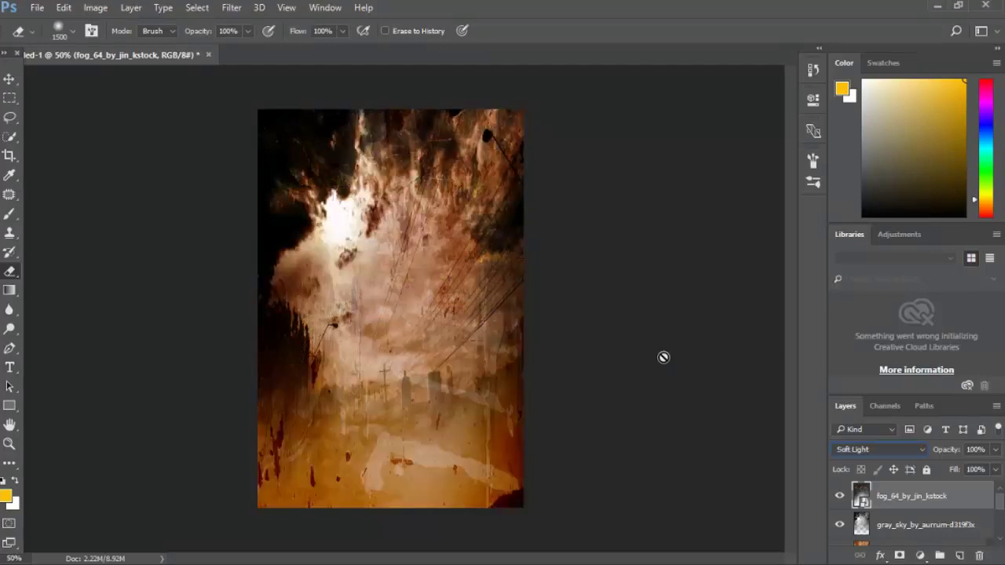
key("Up")
key("Up")
key("Up")
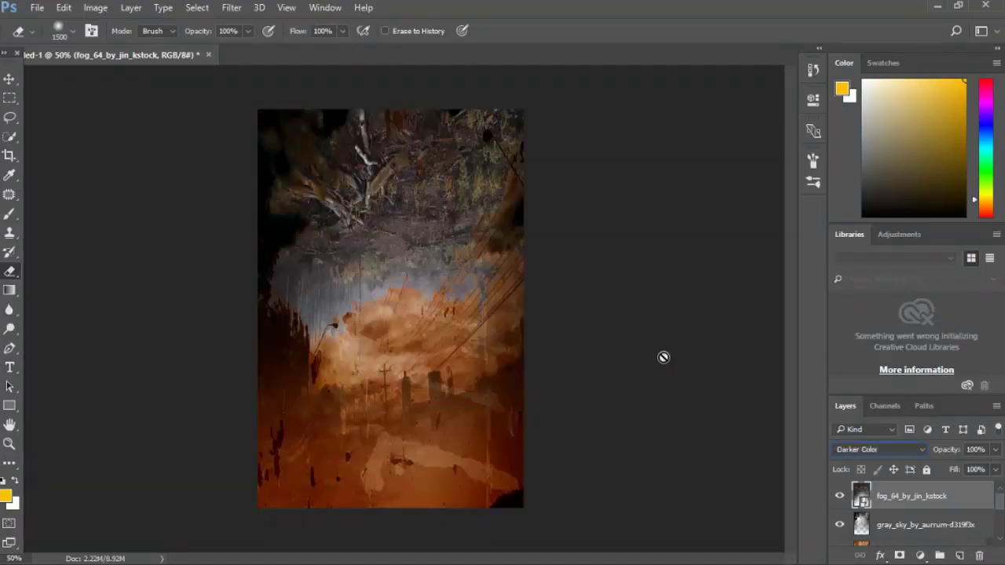
key("Down")
key("Down")
key("Down")
key("Down")
key("Down")
key("Down")
key("Down")
key("Down")
key("Down")
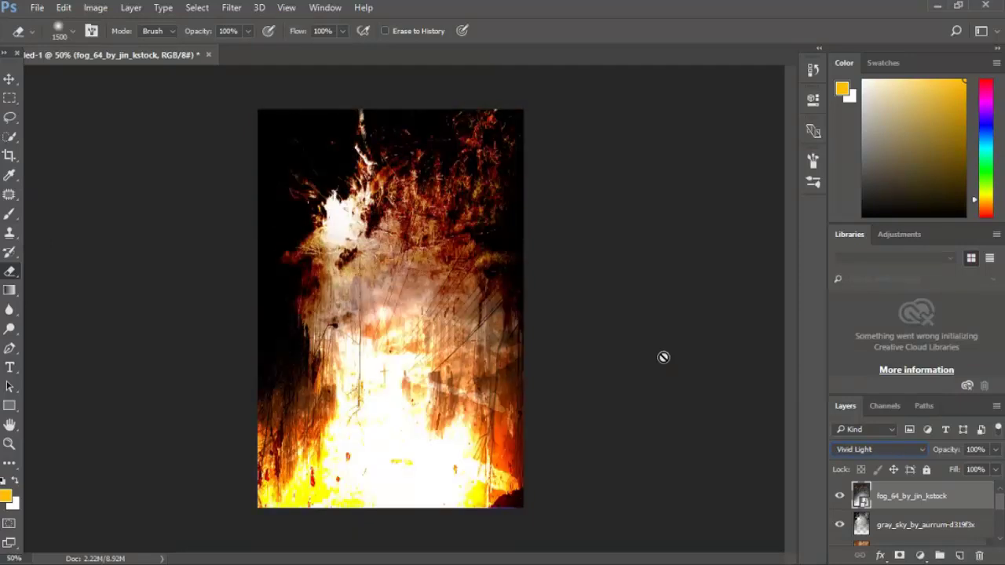
key("Down")
key("Down")
key("Down")
key("Down")
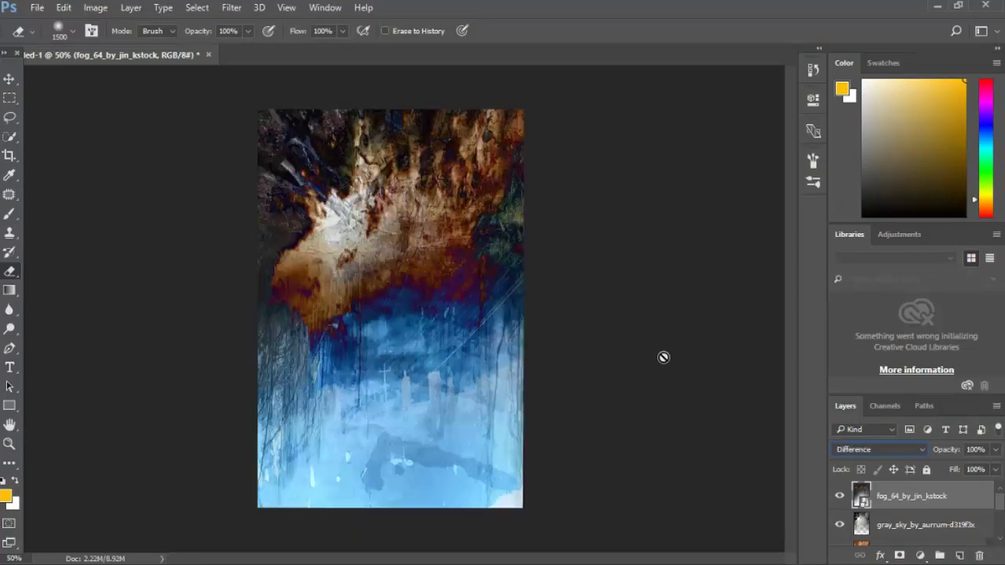
key("Down")
key("Down")
key("Down")
key("Down")
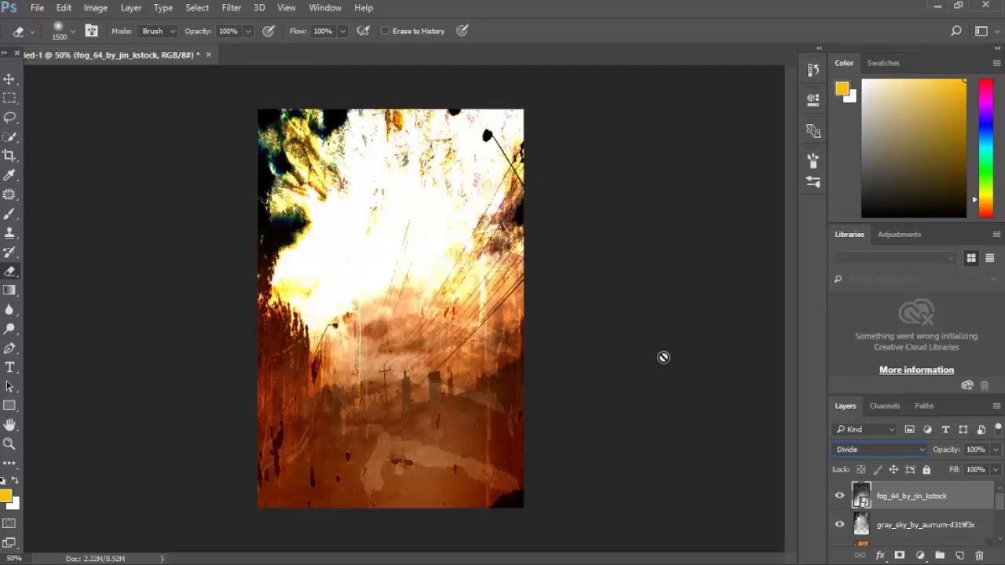
key("Up")
key("Up")
key("Up")
key("Up")
key("Up")
key("Up")
key("Up")
key("Up")
key("Up")
key("Up")
key("Up")
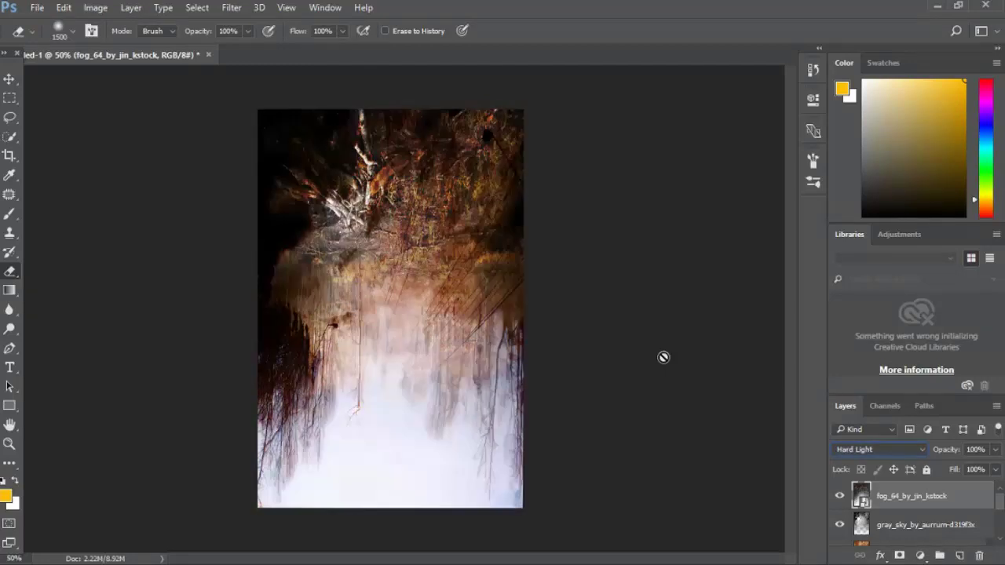
key("Up")
key("Up")
key("Up")
key("Up")
key("Up")
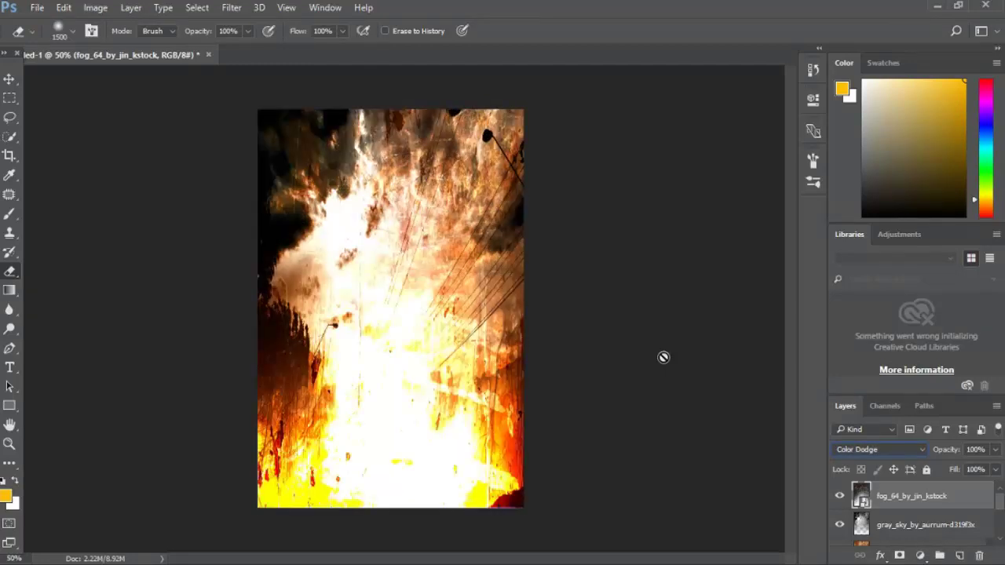
key("Up")
key("Up")
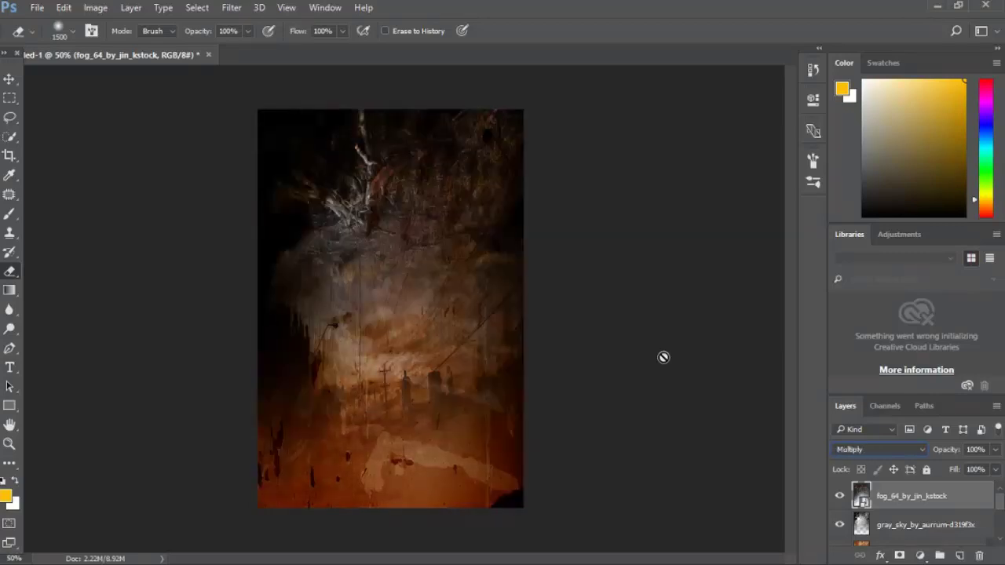
key("shift+plus")
key("shift+plus")
key("shift+plus")
key("shift+plus")
key("shift+plus")
key("shift+plus")
key("shift+plus")
key("shift+plus")
key("shift+plus")
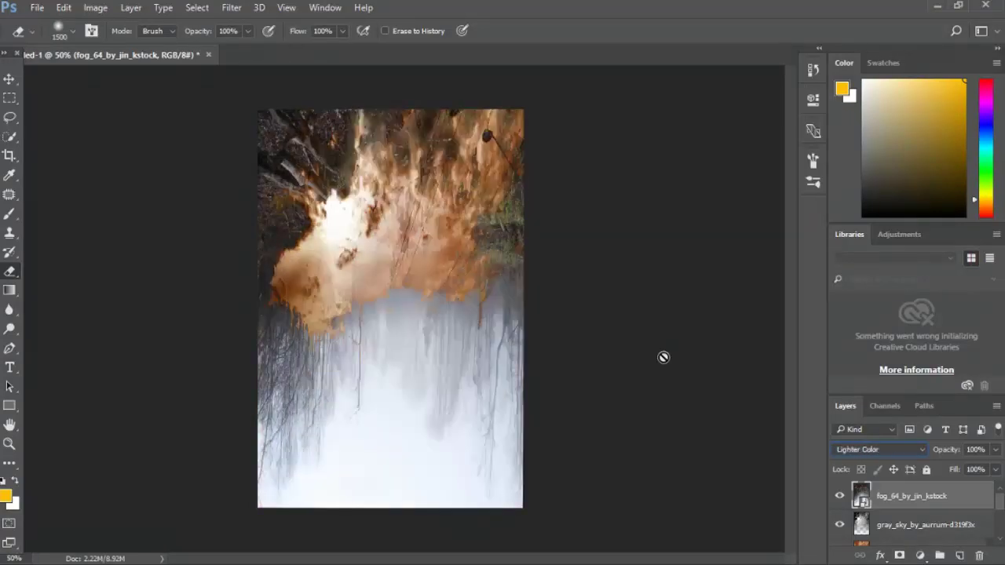
key("shift+plus")
key("shift+plus")
key("shift+plus")
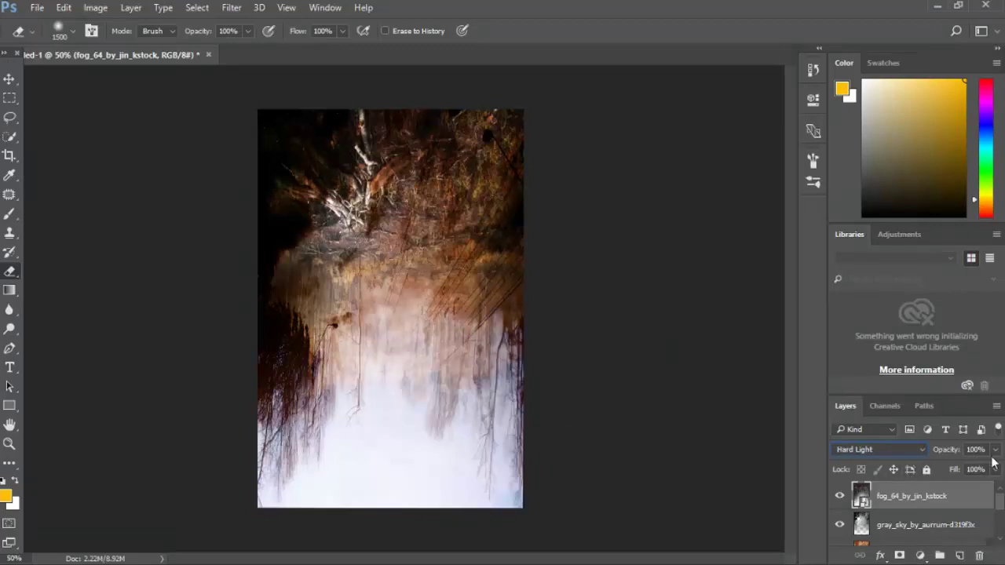
Reduce the fog layer's fill to 59% and its opacity to 77%
left_click_drag(995, 470, 968, 491)
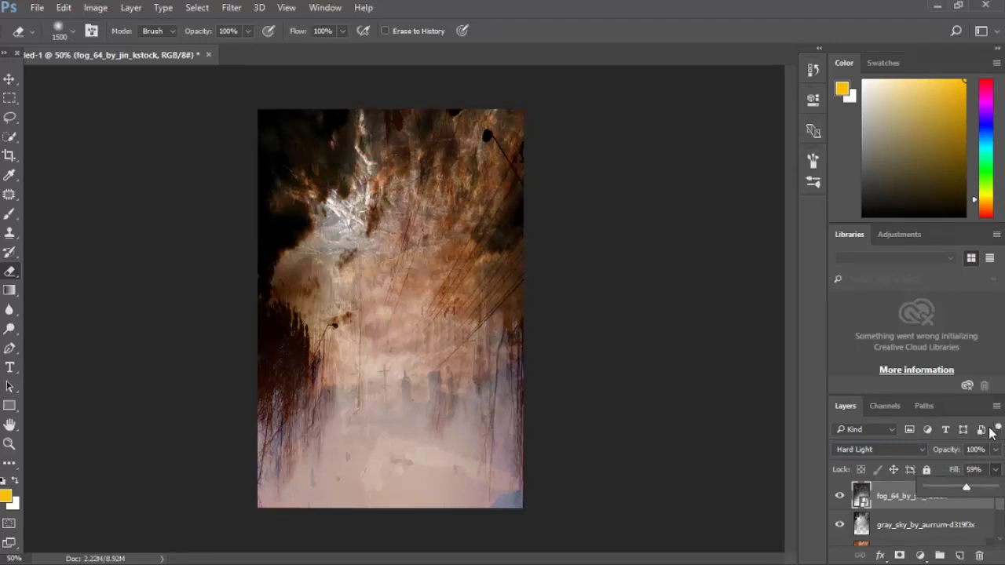
left_click(996, 450)
left_click_drag(979, 469, 977, 469)
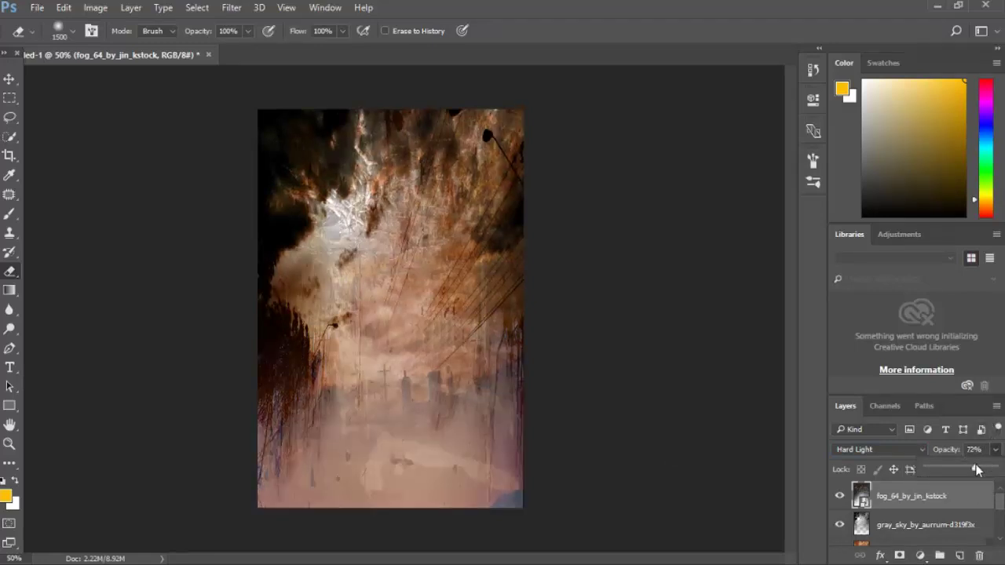
left_click(549, 436)
Rasterize the fog layer and erase its lower part with a large soft Eraser to uncover the texture
left_click(370, 432)
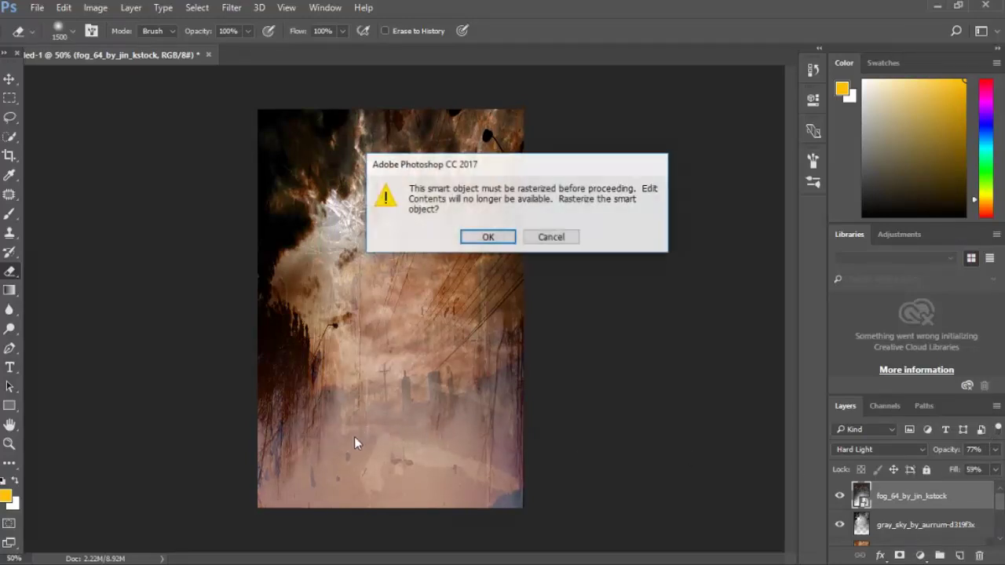
key("Return")
mouse_move(398, 431)
left_mouse_down()
mouse_move(377, 481)
mouse_move(323, 485)
left_mouse_up()
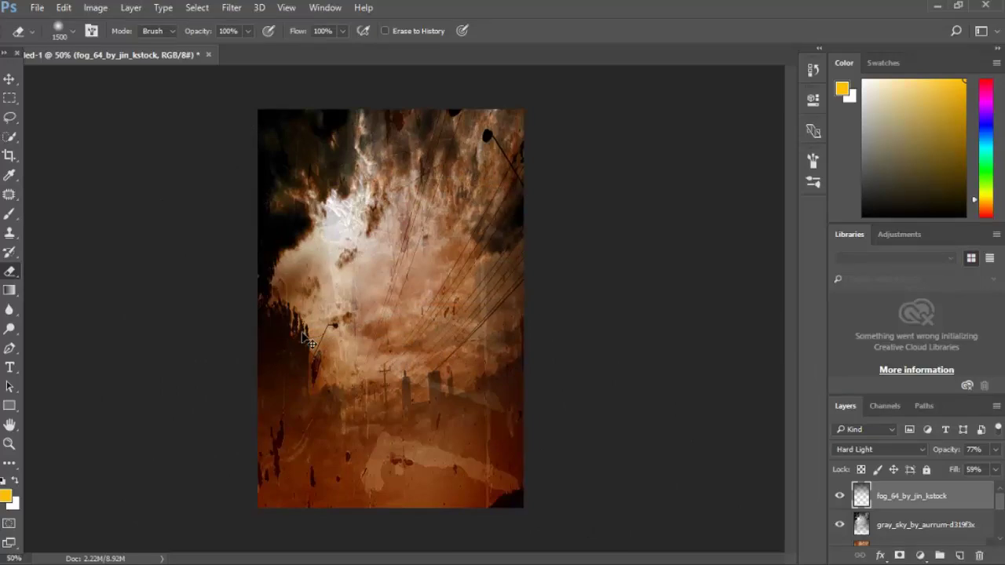
Open the 68827277 image and move its cut-out man into the poster document, centred on the canvas
key("ctrl+o")
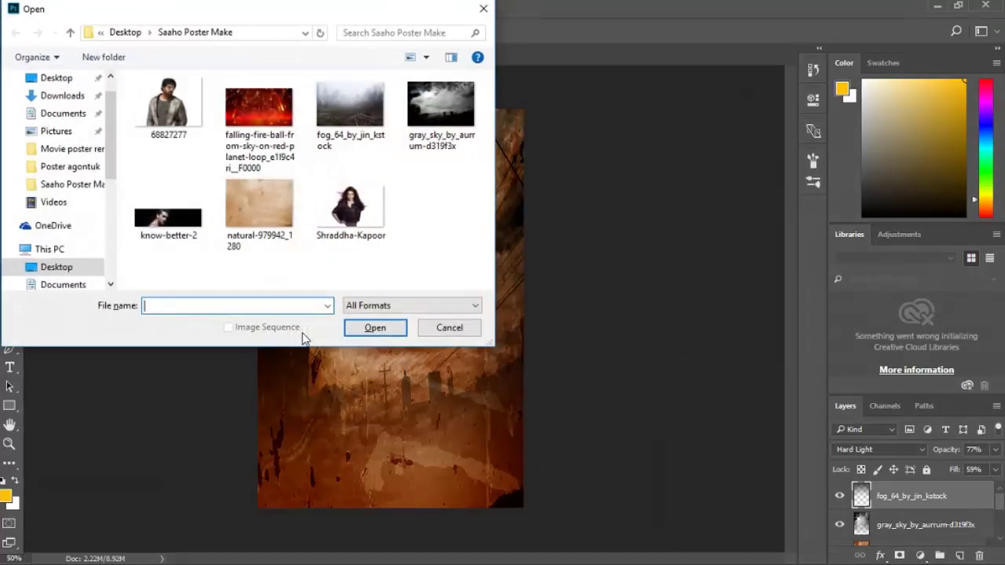
double_click(157, 118)
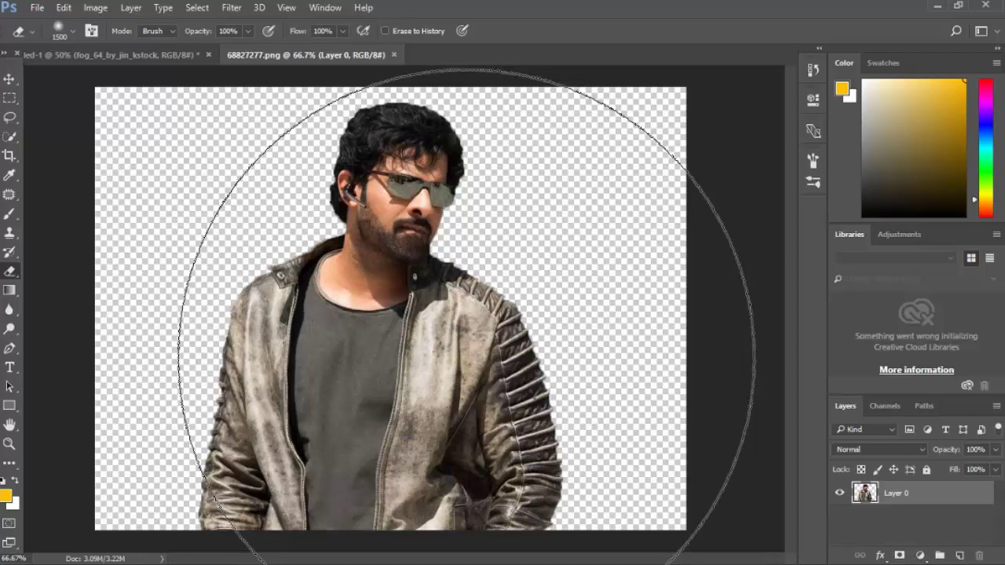
key("v")
mouse_move(426, 361)
left_mouse_down()
mouse_move(290, 275)
mouse_move(137, 54)
mouse_move(334, 292)
mouse_move(370, 299)
mouse_move(357, 315)
mouse_move(407, 369)
mouse_move(408, 360)
left_mouse_up()
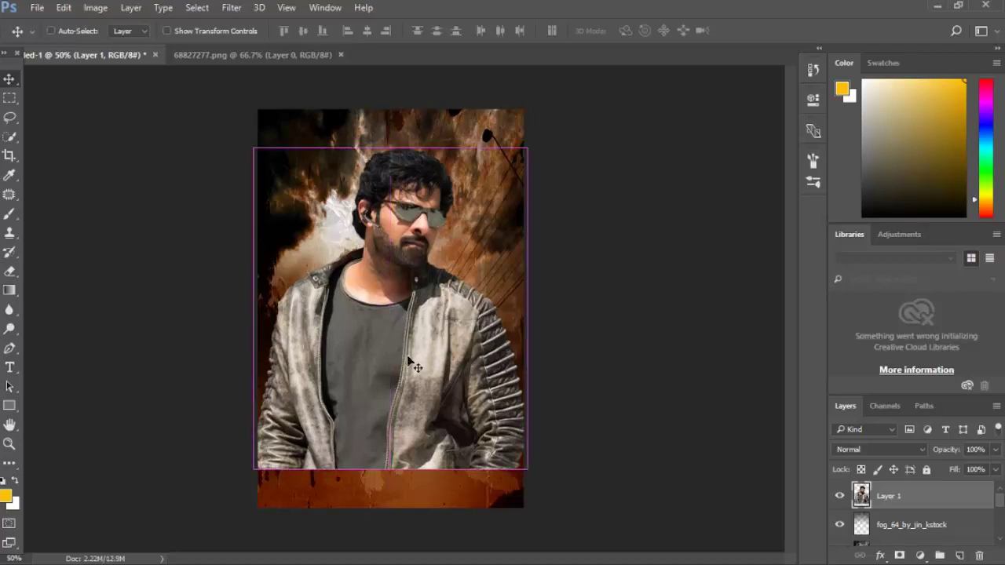
Scale the man's layer down proportionally around its centre to about 87.5%
key("ctrl+t")
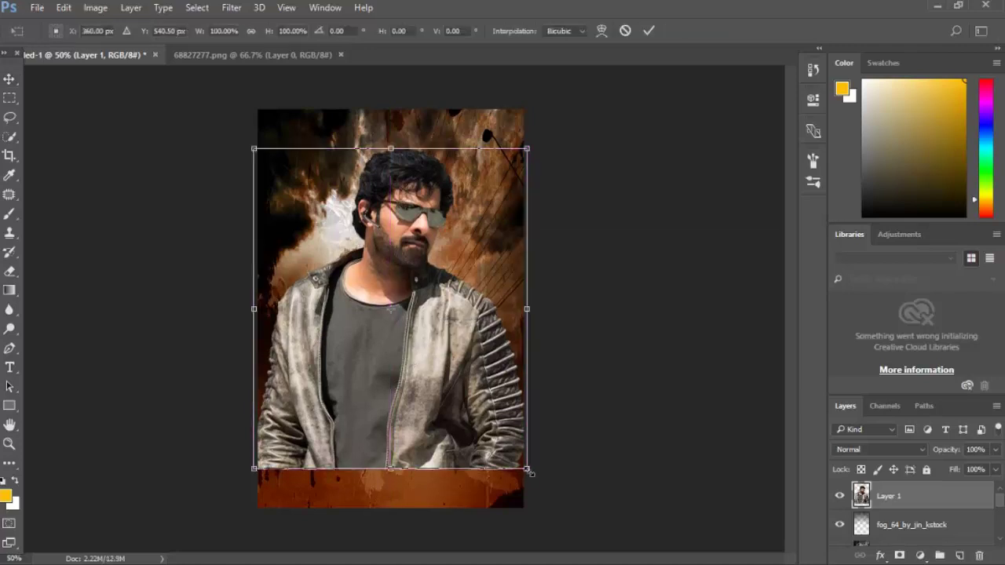
left_click_drag(529, 473, 510, 453)
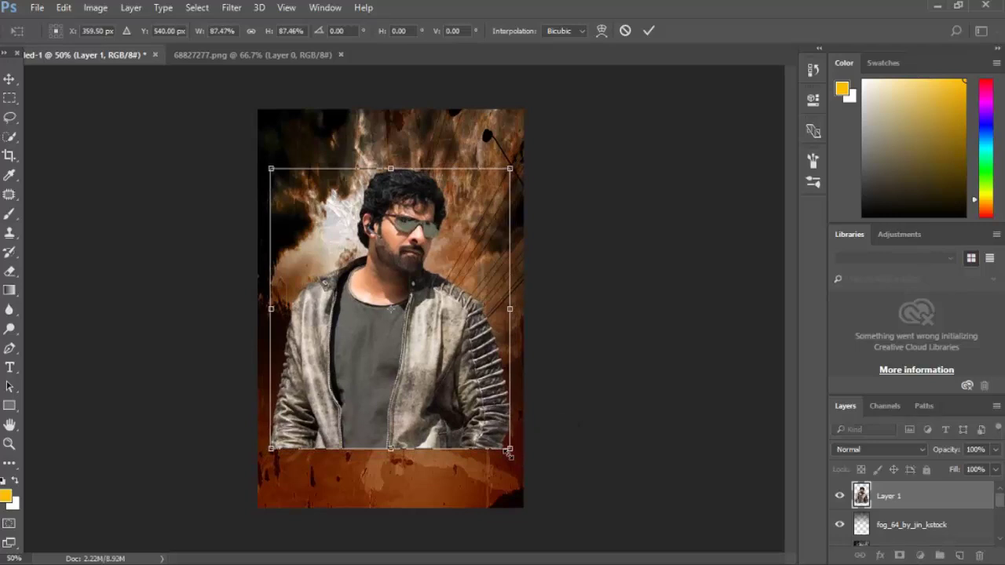
key("Return")
Erase the lower torso of the man with a 1500 px soft Eraser so it fades into the background
key("e")
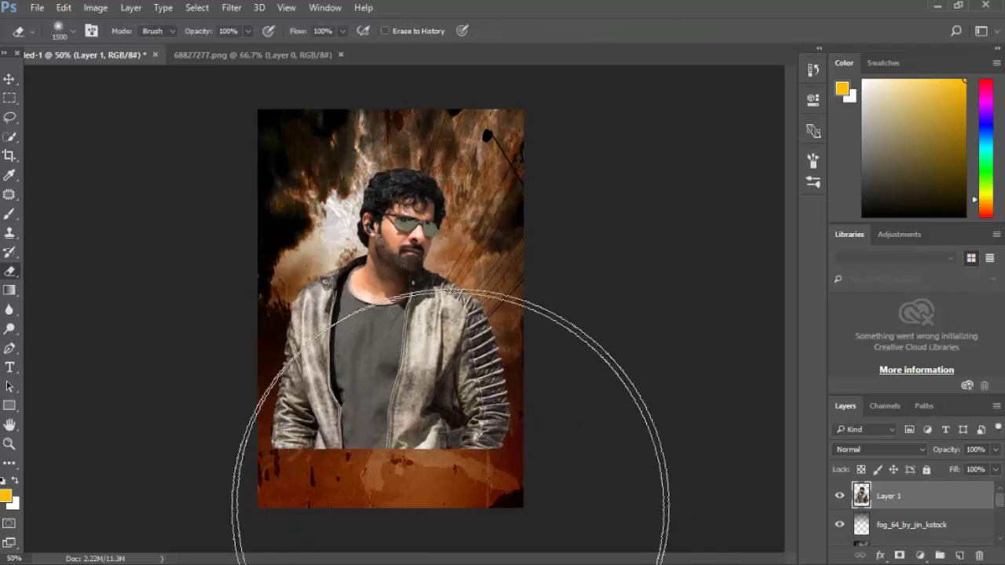
scroll(369, 475, "down", 2)
mouse_move(369, 475)
left_mouse_down()
mouse_move(387, 499)
mouse_move(372, 535)
mouse_move(421, 522)
mouse_move(329, 553)
mouse_move(408, 528)
mouse_move(407, 546)
mouse_move(419, 542)
mouse_move(379, 551)
left_mouse_up()
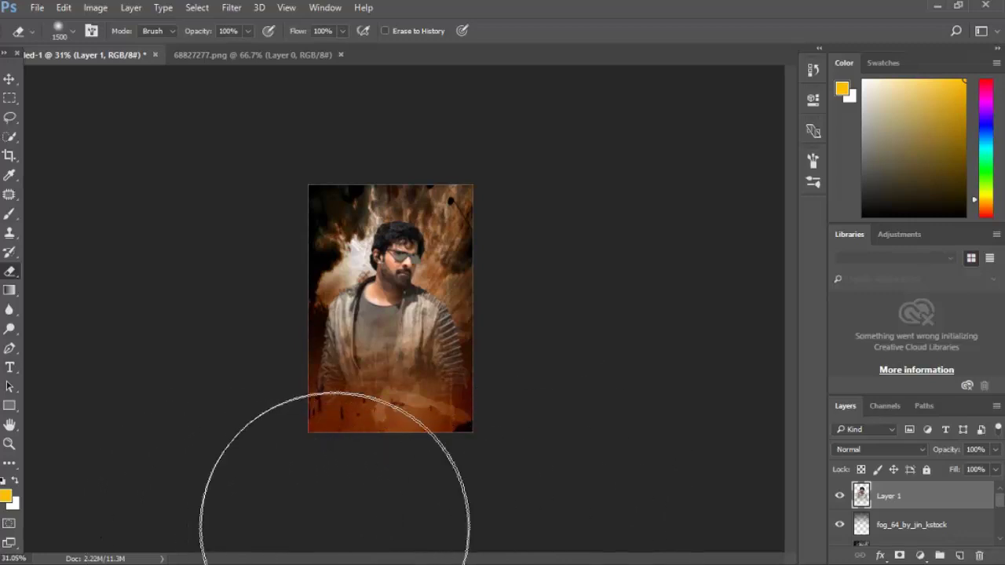
scroll(335, 526, "up", 2)
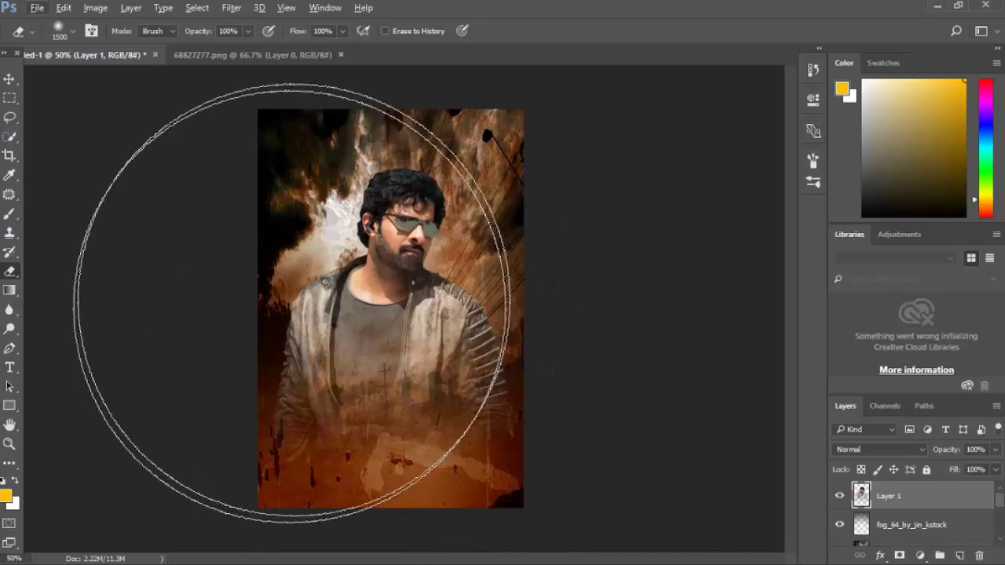
Open the Shraddha-Kapoor image and move its cut-out woman into the poster document
scroll(391, 304, "up", 1)
scroll(357, 281, "down", 1)
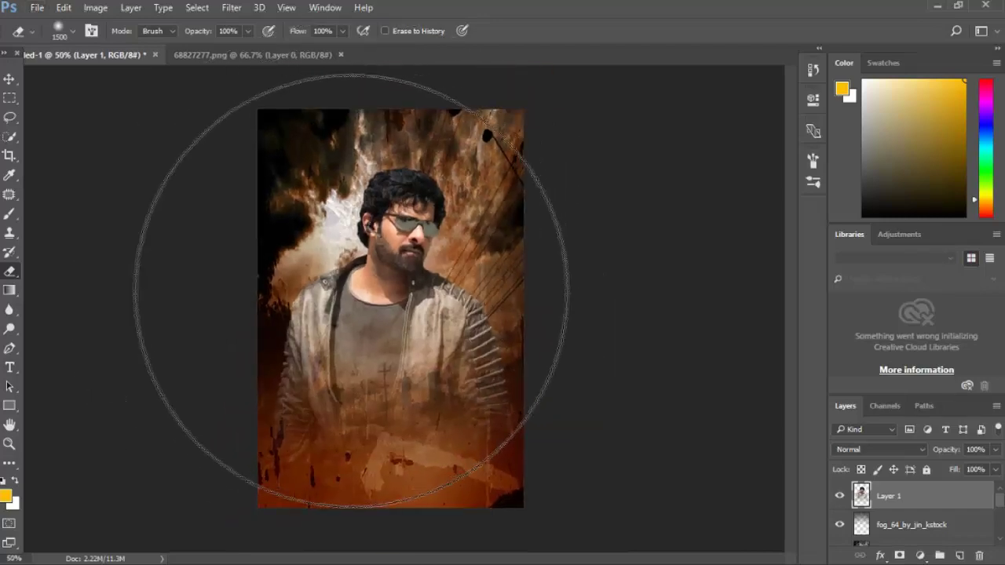
key("ctrl+o")
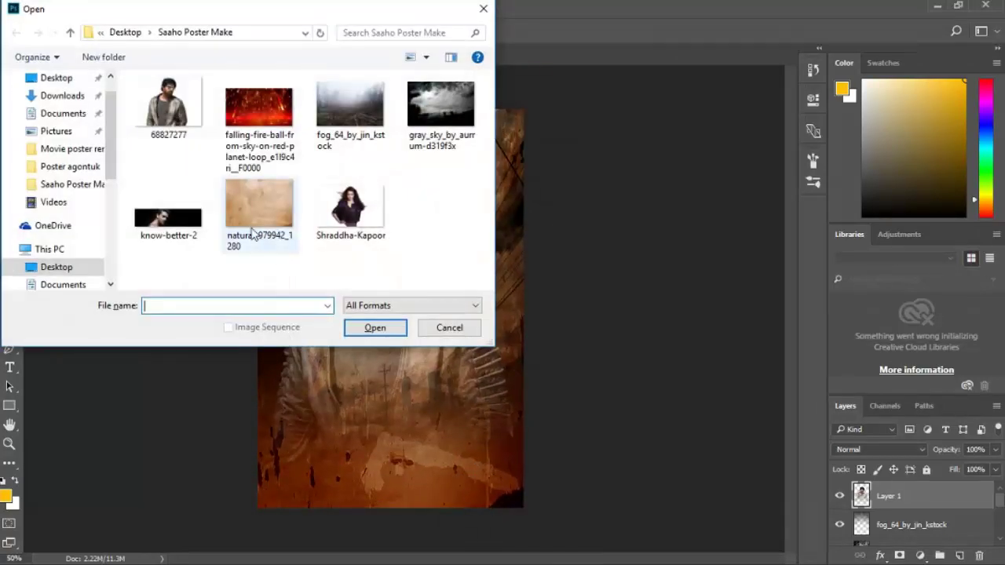
double_click(344, 207)
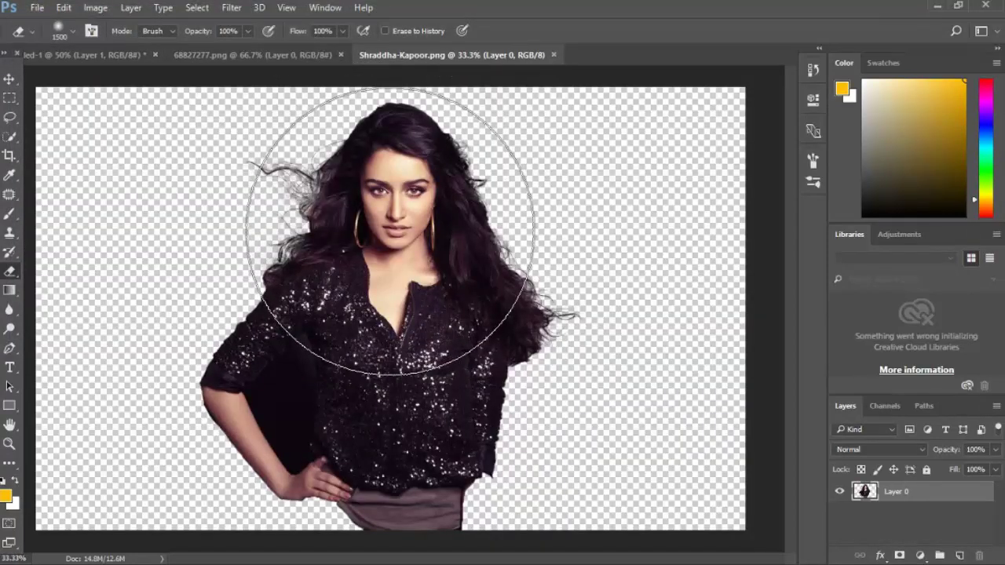
key("v")
left_click_drag(400, 262, 376, 276)
Scale the woman's layer down around its centre to about 30% and place her over the man's shoulder in the poster's upper left
key("ctrl+t")
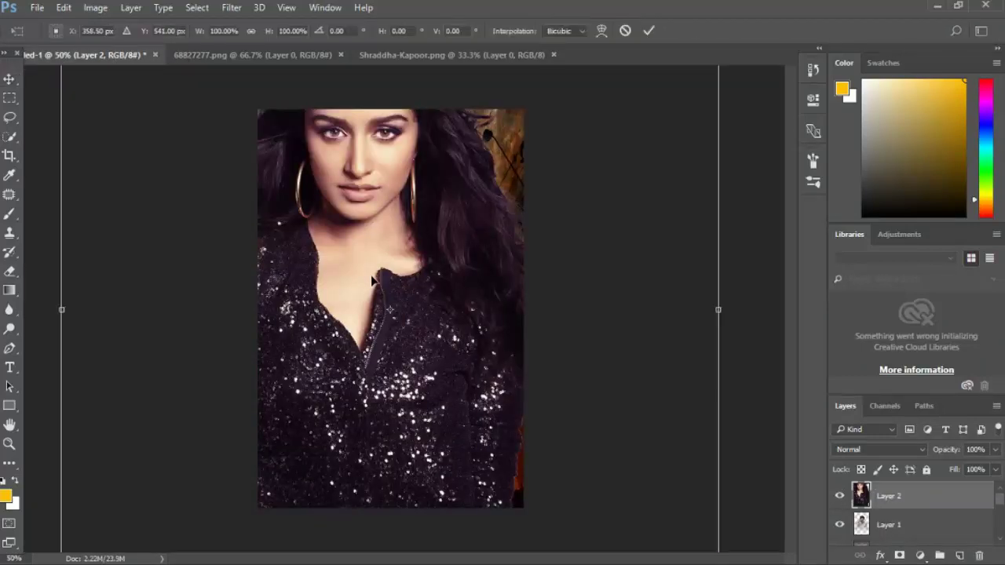
key("ctrl+0")
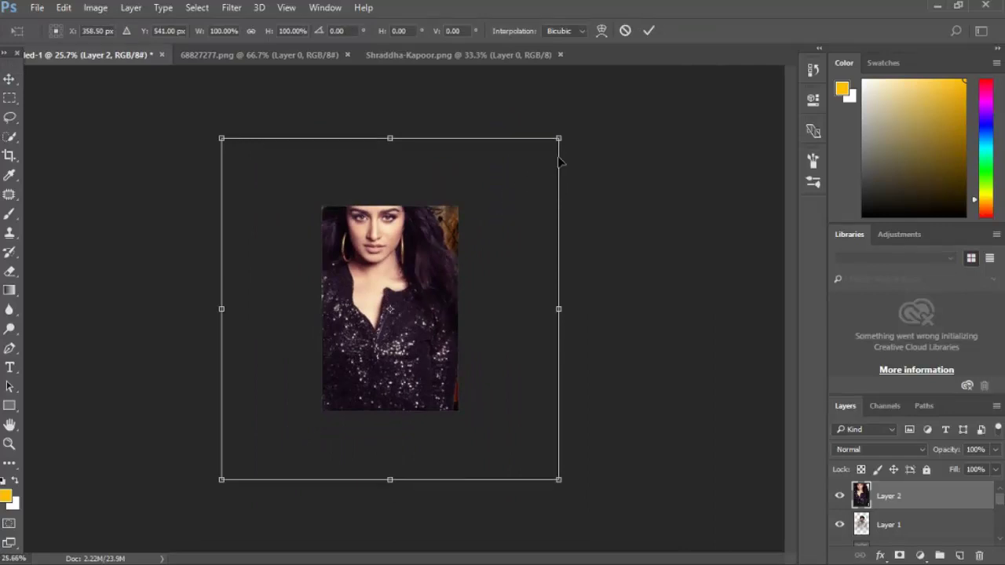
left_click_drag(559, 140, 441, 257)
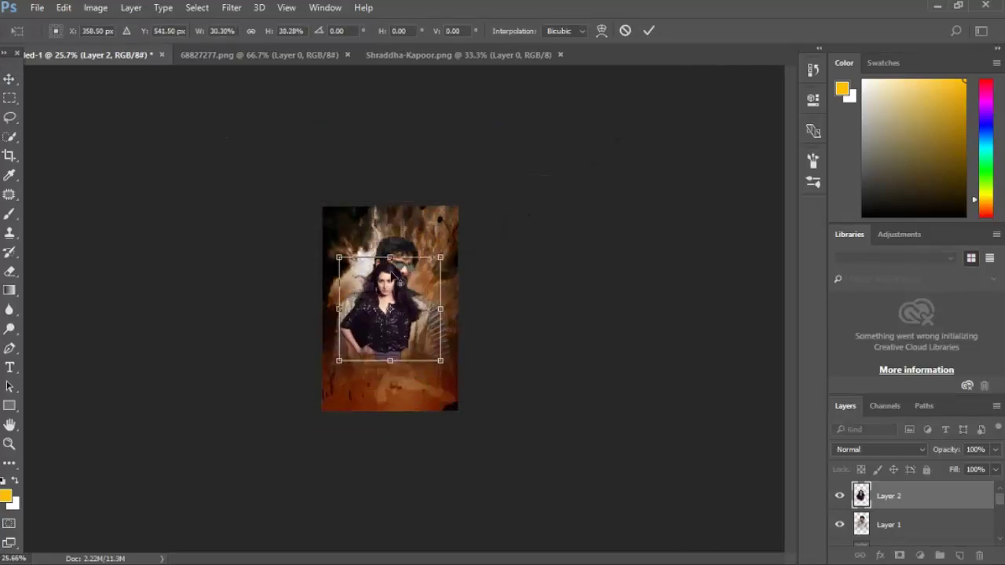
left_click_drag(373, 277, 360, 250)
key("Return")
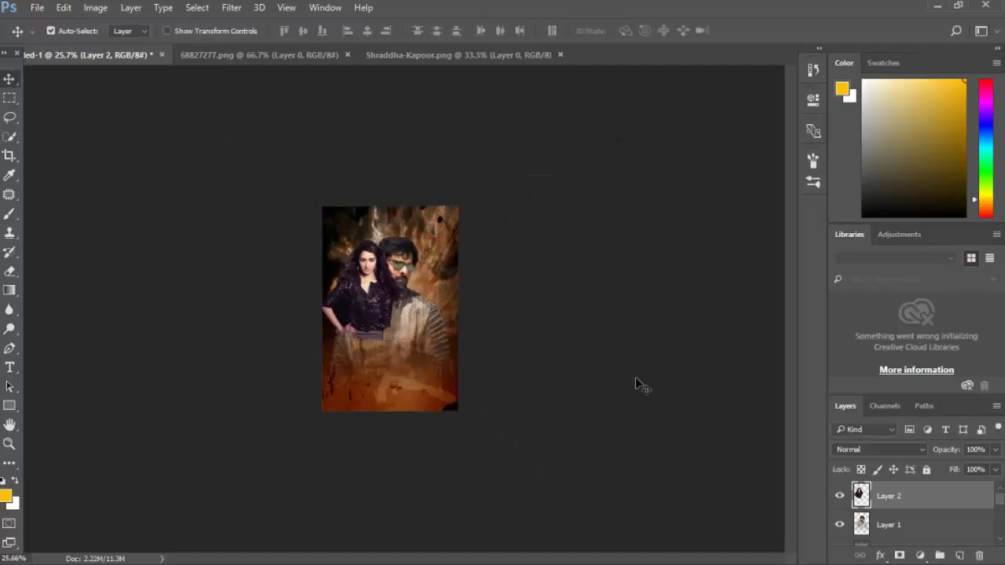
Place the woman's layer behind the man's layer and shift her up beside his head
left_click_drag(920, 501, 924, 530)
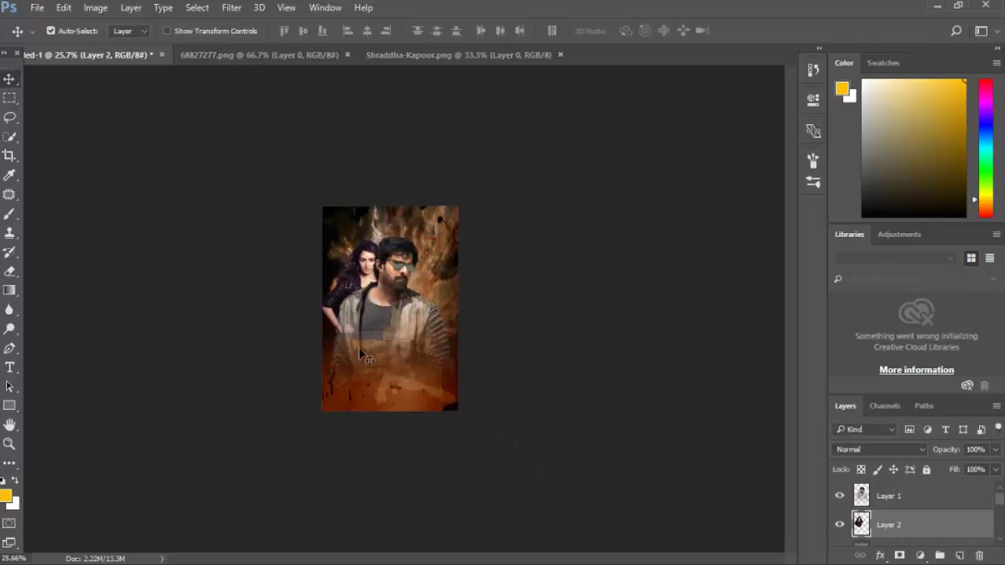
scroll(395, 282, "up", 2)
scroll(393, 280, "up", 3)
scroll(323, 296, "up", 2)
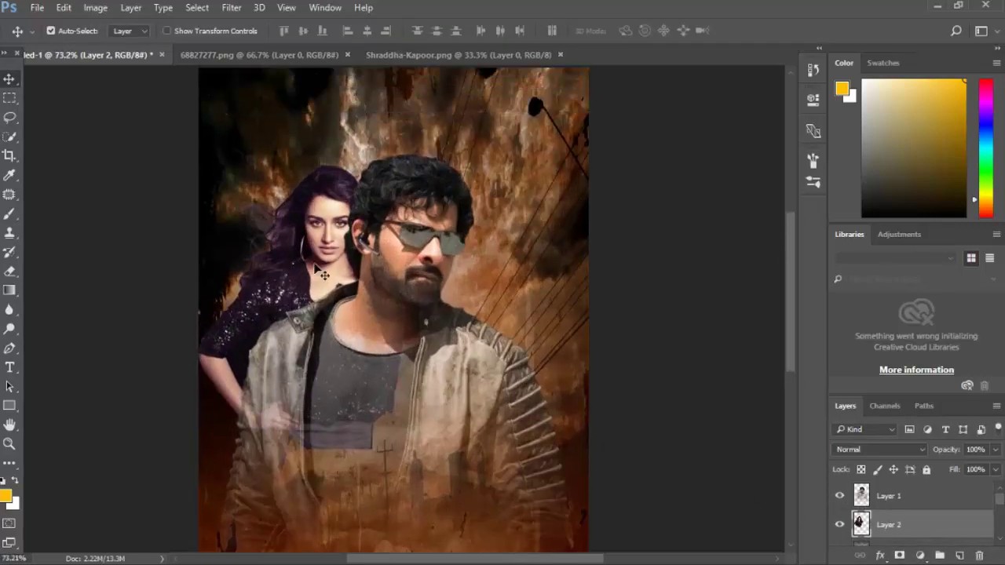
left_click_drag(318, 251, 318, 223)
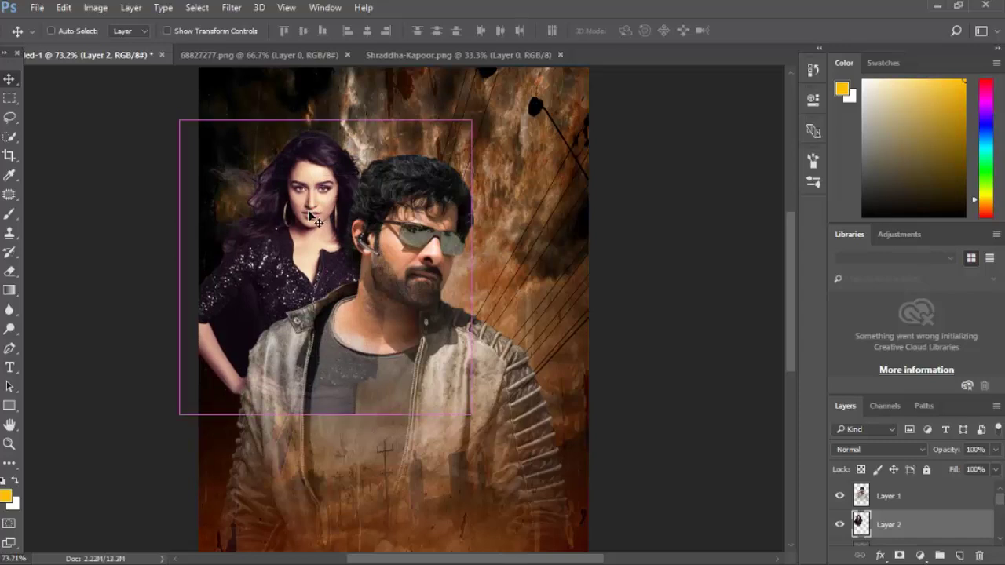
Transform the woman's layer to about 94% width and 106% height, keeping her behind the man's shoulder
key("ctrl+t")
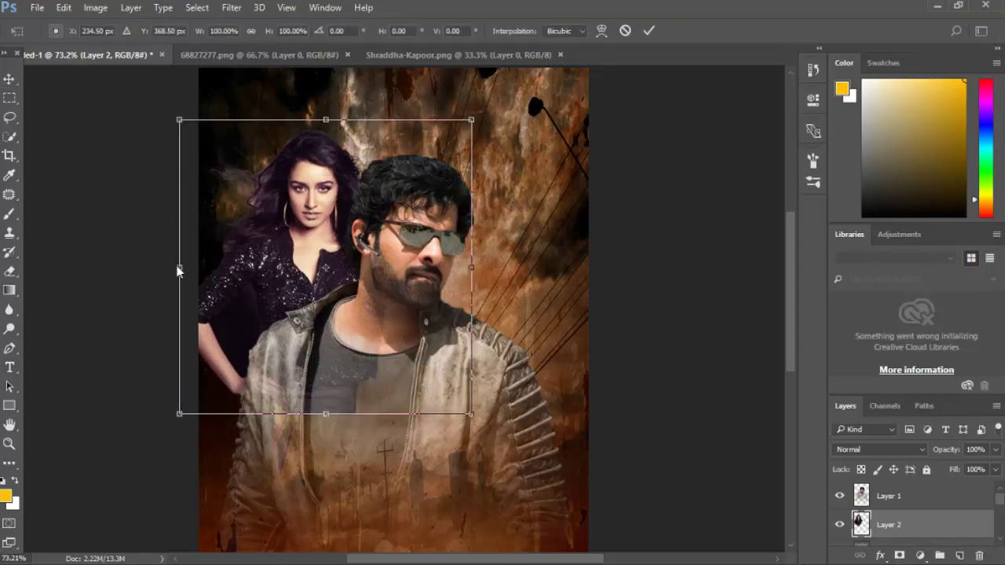
left_click_drag(180, 269, 196, 269)
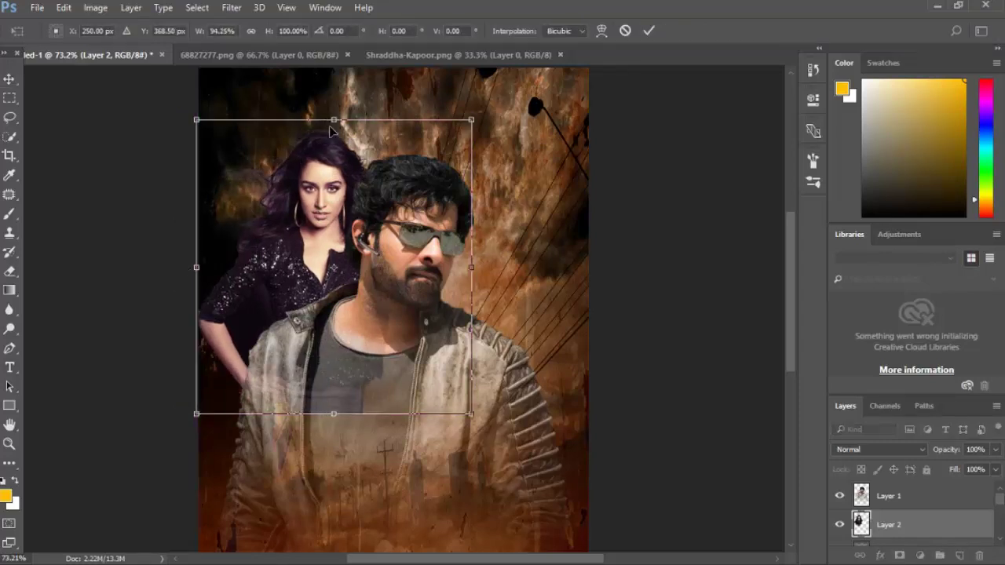
left_click_drag(334, 119, 334, 103)
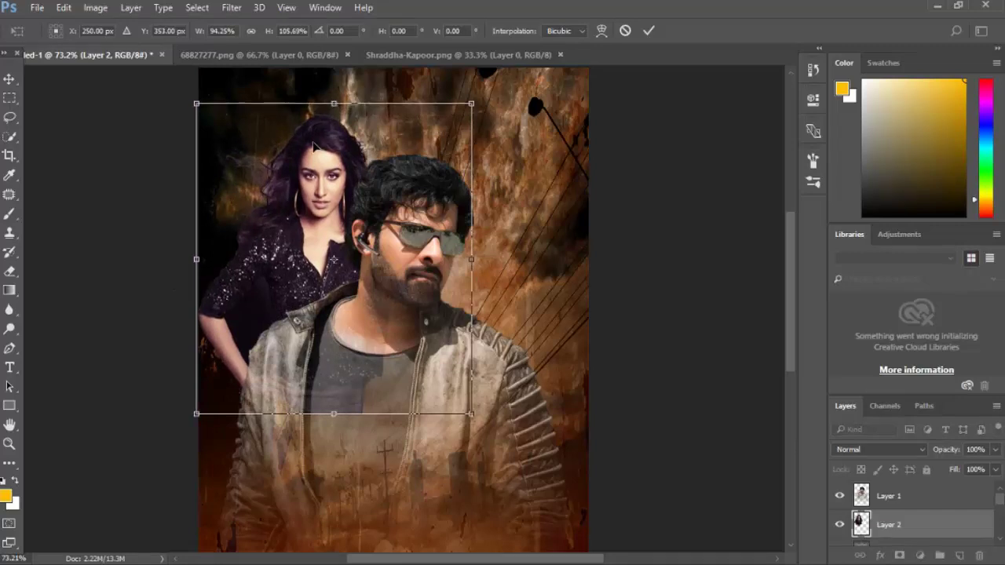
left_click_drag(306, 200, 298, 203)
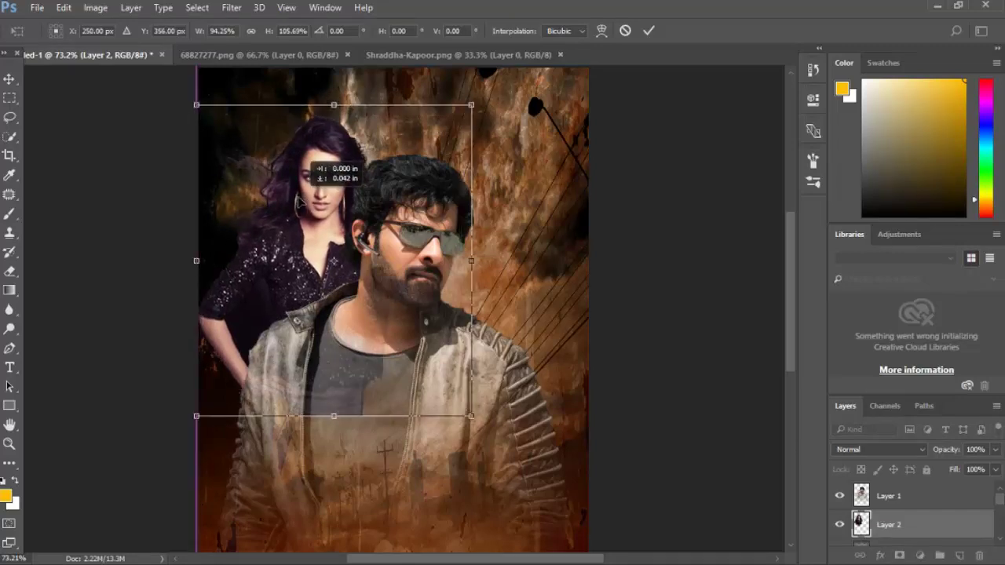
key("Return")
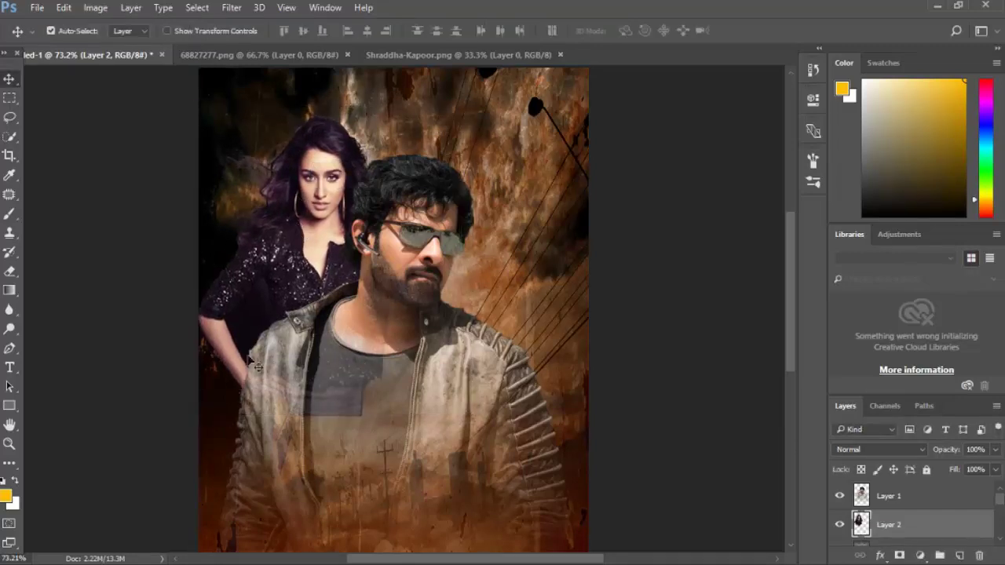
Erase the woman's arm and lower body with a 300 px soft Eraser so she fades into the background behind the man
key("e")
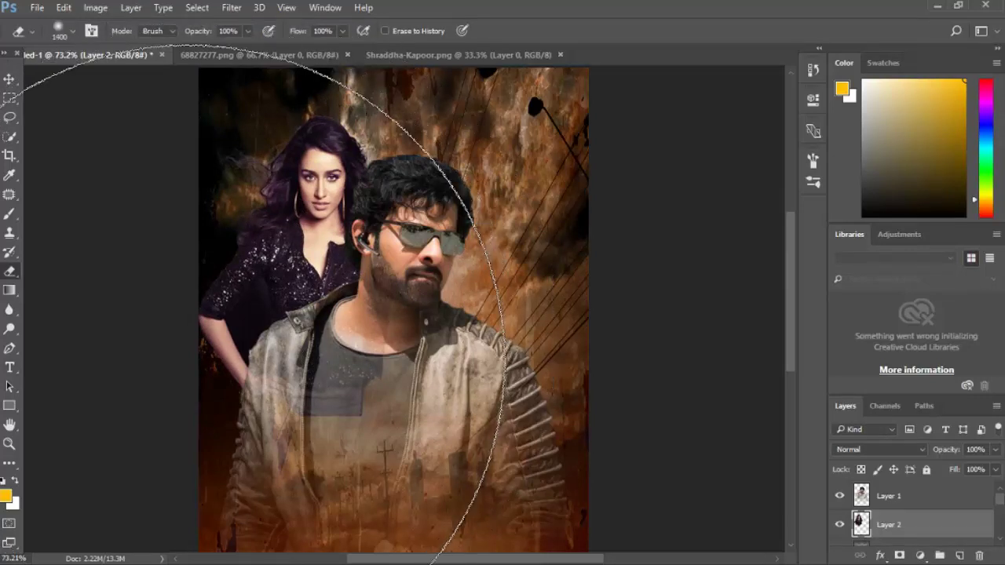
key("bracketleft")
key("bracketleft")
key("bracketleft")
key("bracketleft")
key("bracketleft")
key("bracketleft")
key("bracketleft")
key("bracketleft")
key("bracketleft")
key("bracketleft")
key("bracketleft")
mouse_move(174, 318)
left_mouse_down()
mouse_move(162, 278)
mouse_move(173, 259)
mouse_move(166, 290)
mouse_move(205, 382)
mouse_move(213, 447)
mouse_move(248, 481)
mouse_move(309, 456)
mouse_move(377, 386)
mouse_move(377, 394)
mouse_move(433, 319)
mouse_move(470, 232)
mouse_move(462, 360)
mouse_move(331, 411)
left_mouse_up()
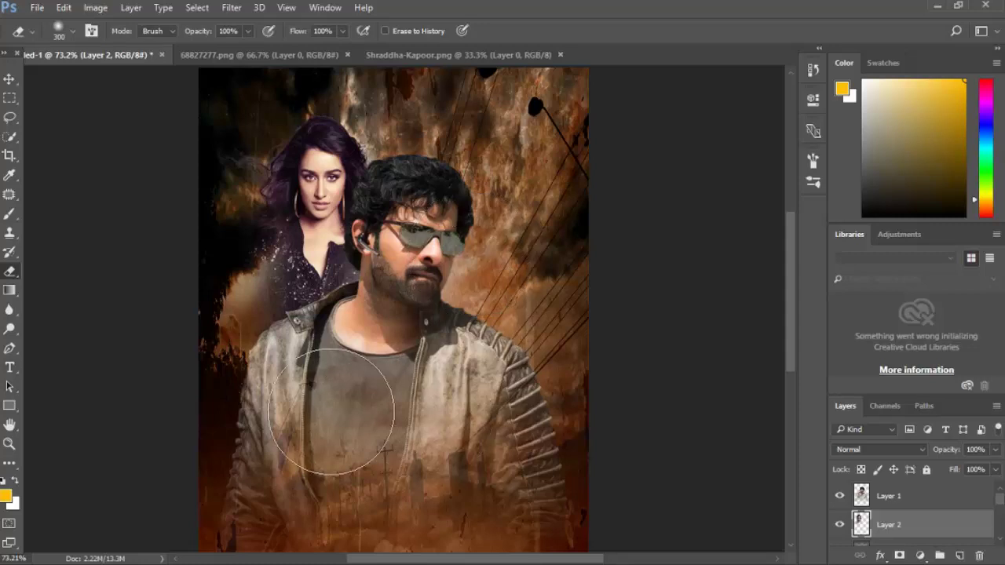
scroll(498, 419, "down", 1)
scroll(521, 397, "down", 2)
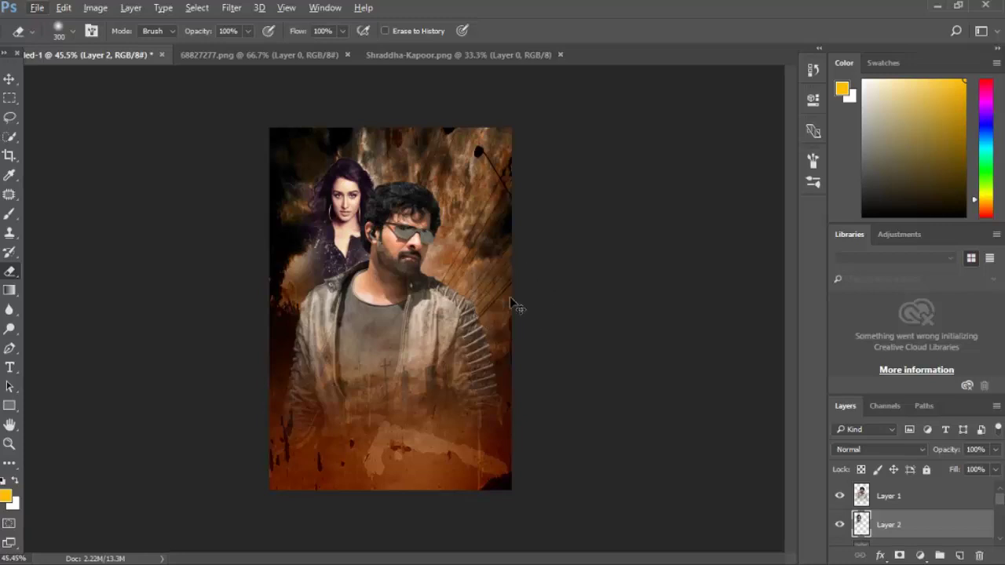
Open the know-better-2 image for the second man
key("ctrl+o")
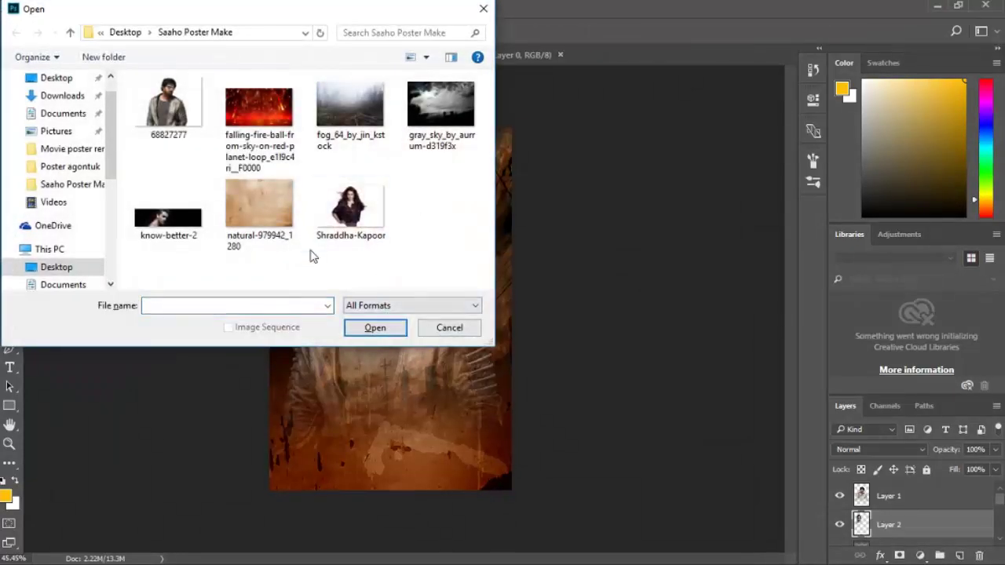
double_click(171, 234)
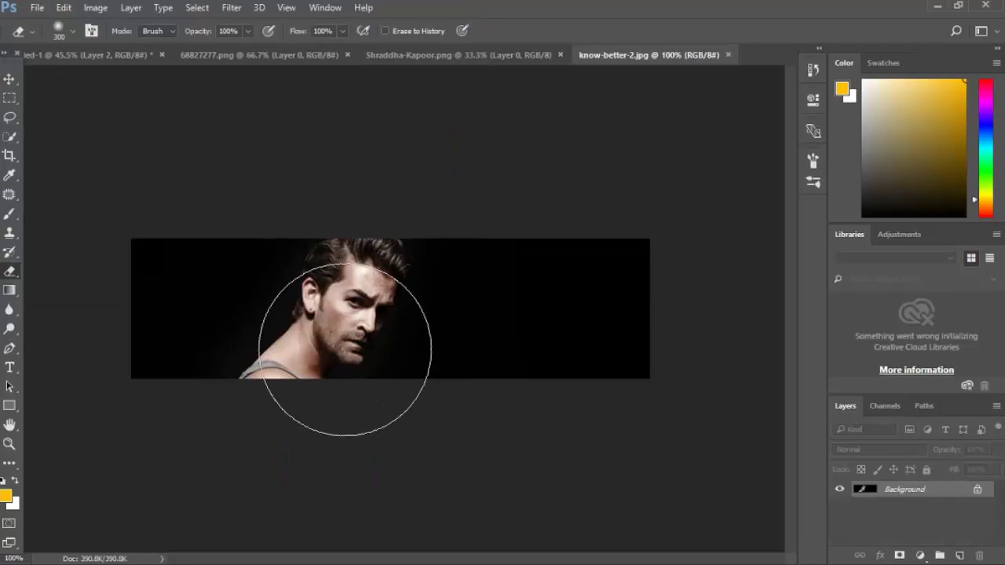
key("v")
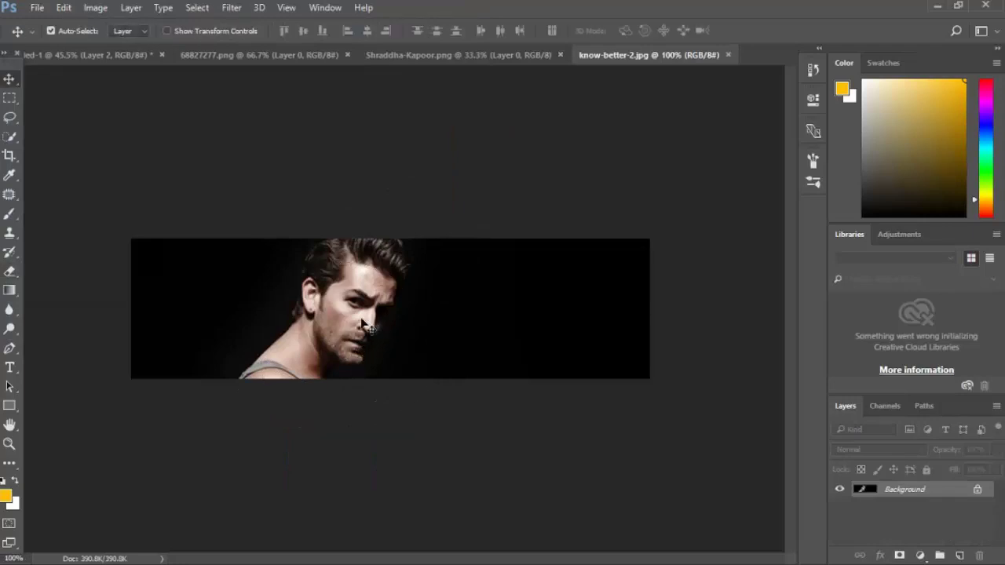
Try to remove the black background on both sides of the second man with the Magic Eraser Tool
key("e")
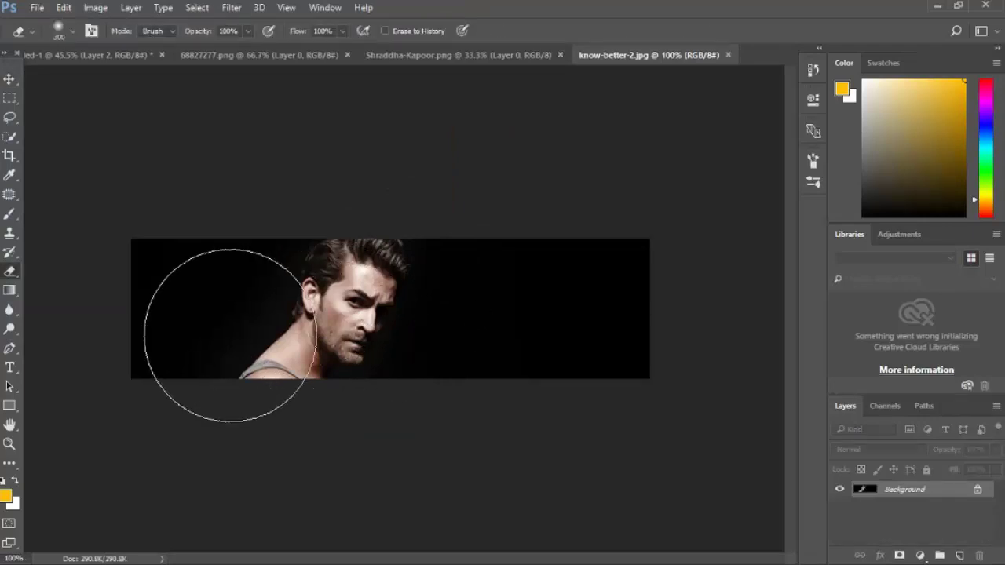
right_click(10, 275)
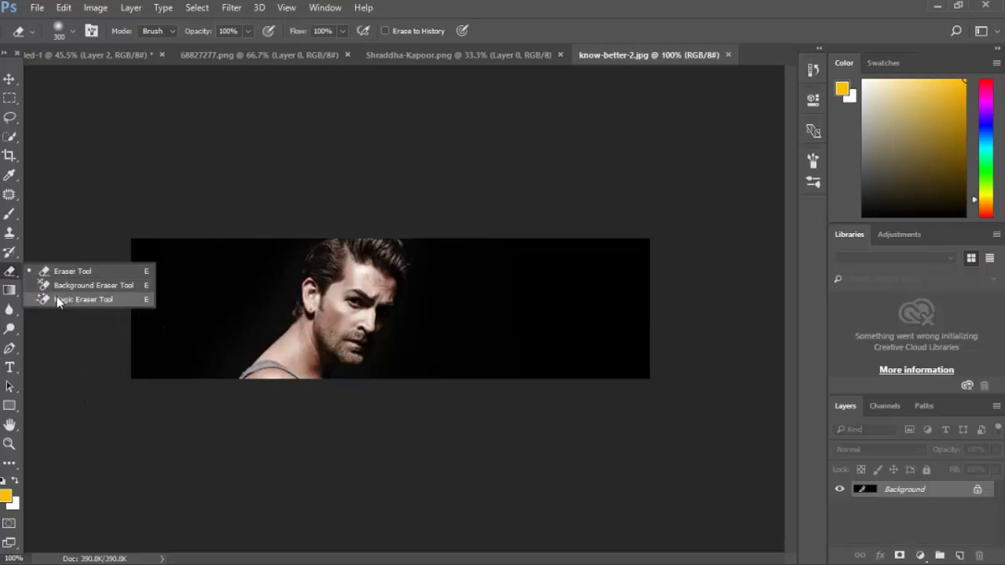
left_click(83, 299)
left_click(208, 324)
left_click(445, 343)
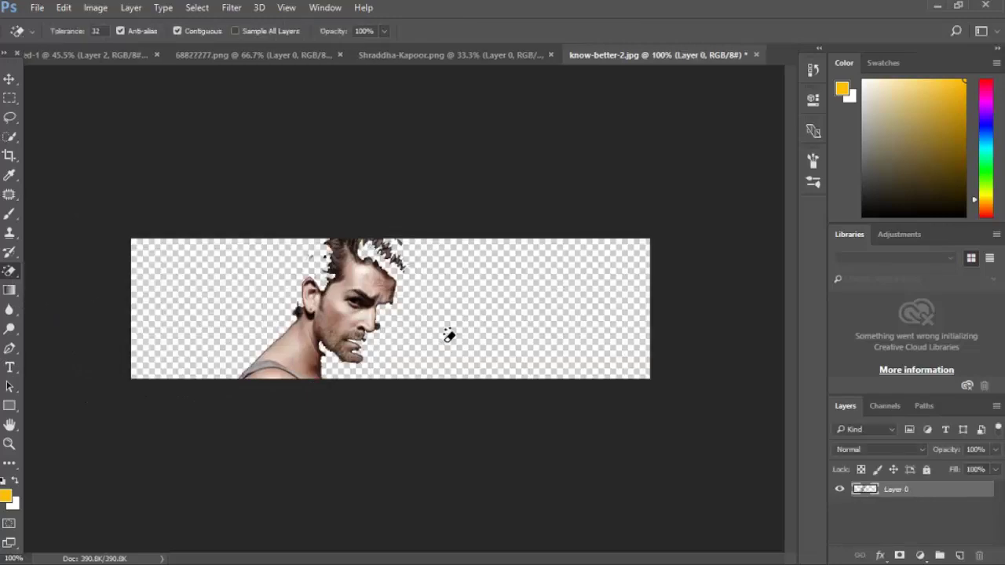
key("ctrl+z")
key("ctrl+z")
key("ctrl+z")
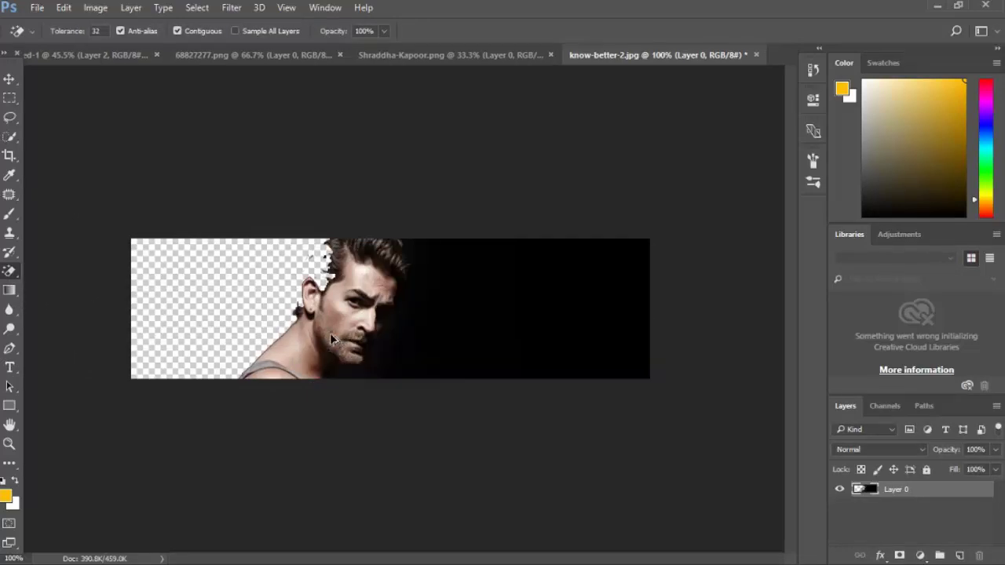
key("ctrl+alt+z")
Convert the know-better-2 background to a normal layer and move it into the poster document, behind the central man
key("v")
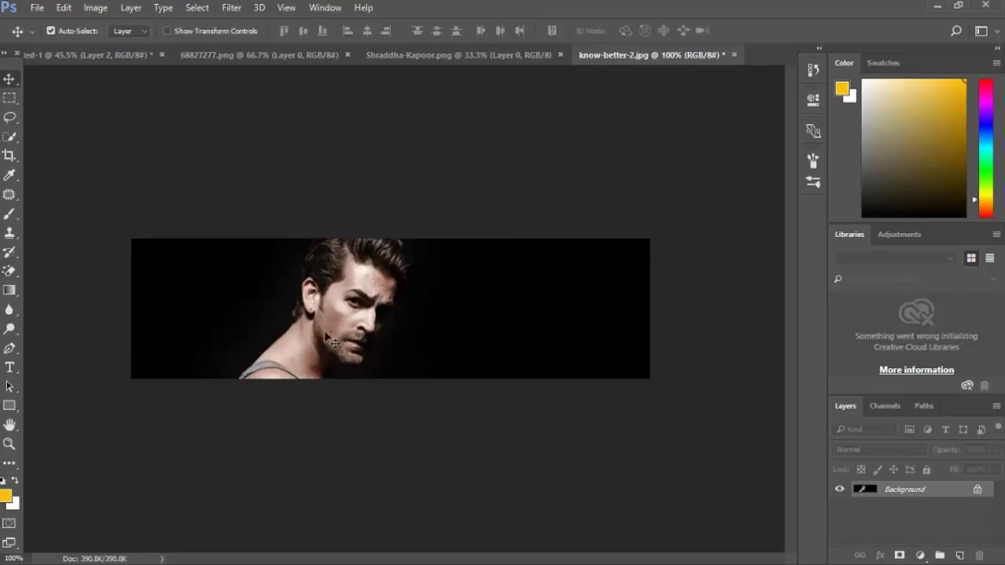
left_click_drag(329, 321, 369, 304)
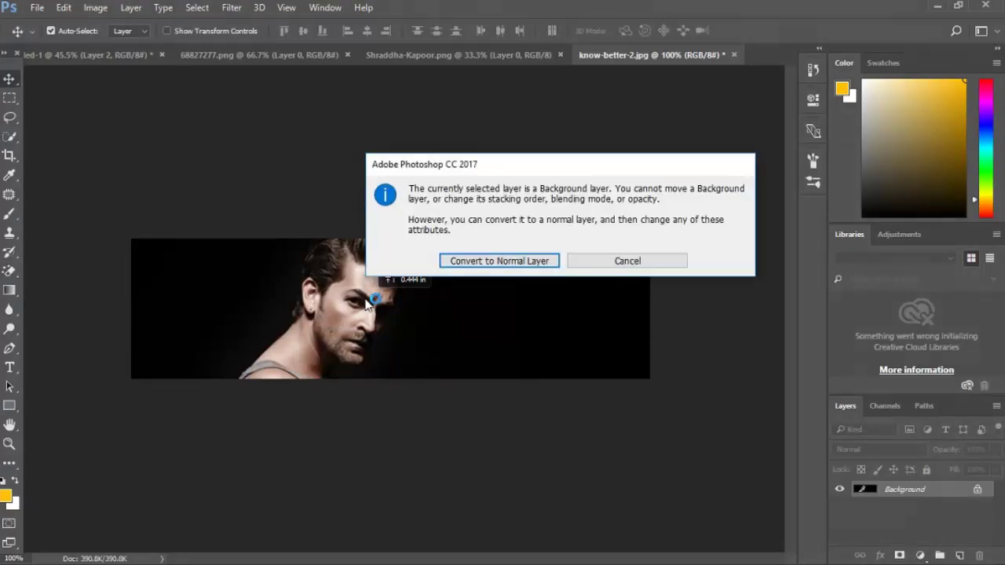
left_click(493, 266)
left_click_drag(493, 271, 463, 265)
scroll(440, 295, "up", 5)
key("ctrl+z")
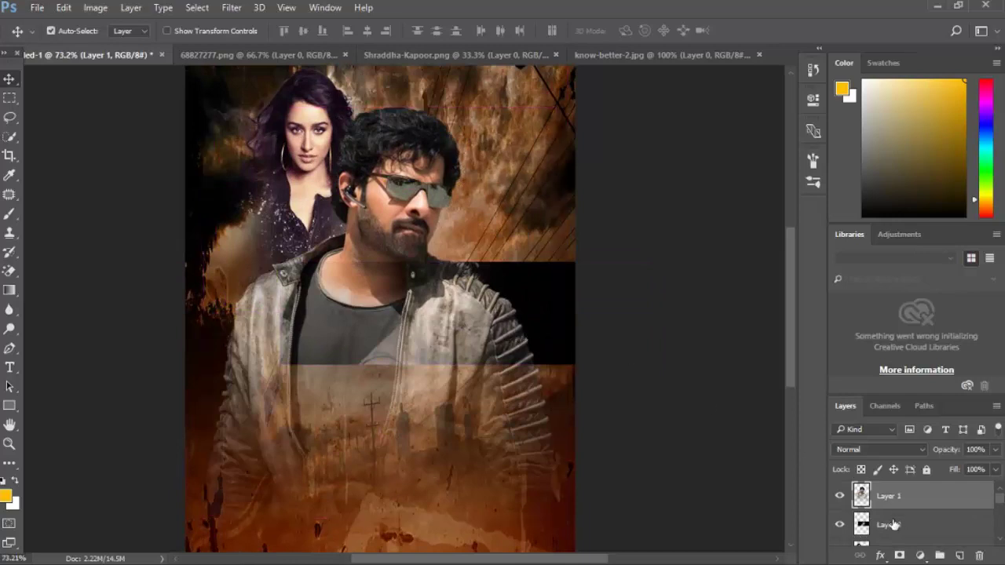
Move the second man's layer up so his face sits above the central man's shoulder on the poster's right side
left_click(859, 522)
key("ctrl+t")
left_click_drag(516, 313, 542, 231)
key("Return")
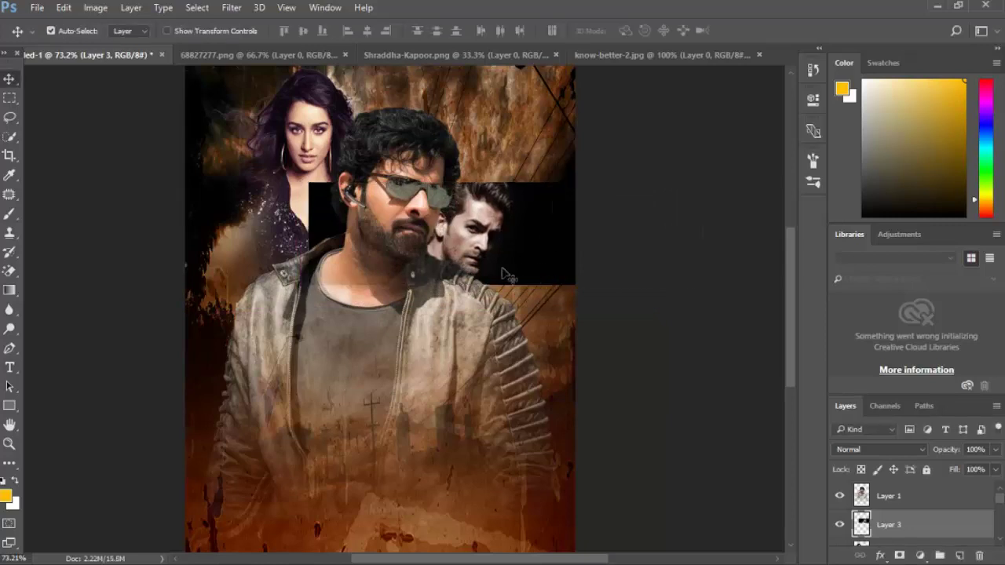
Erase the black background on both sides of the second man's face with a 300 px soft Eraser
scroll(500, 251, "up", 7)
key("e")
key("alt+e")
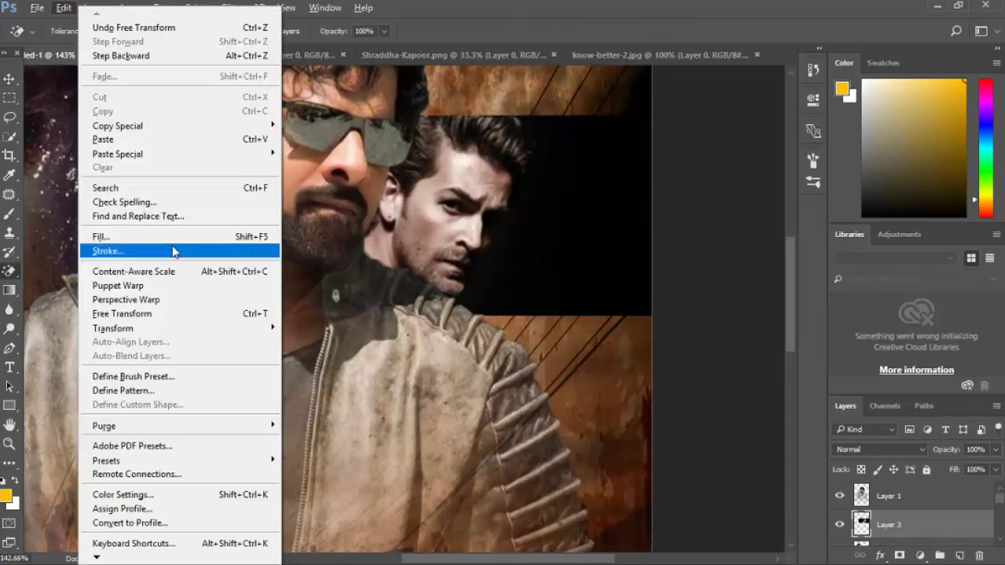
key("Escape")
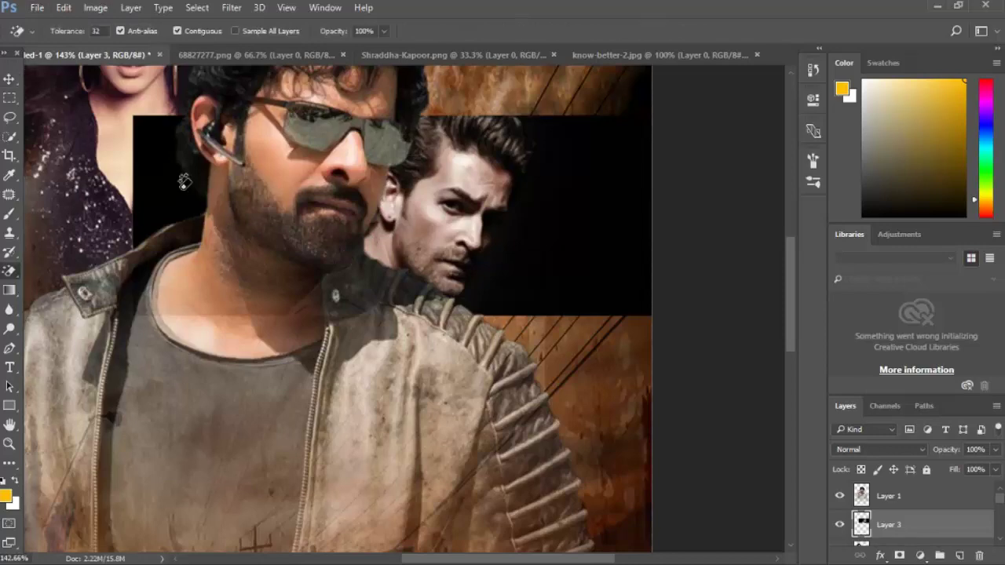
left_click(9, 273)
left_click(55, 267)
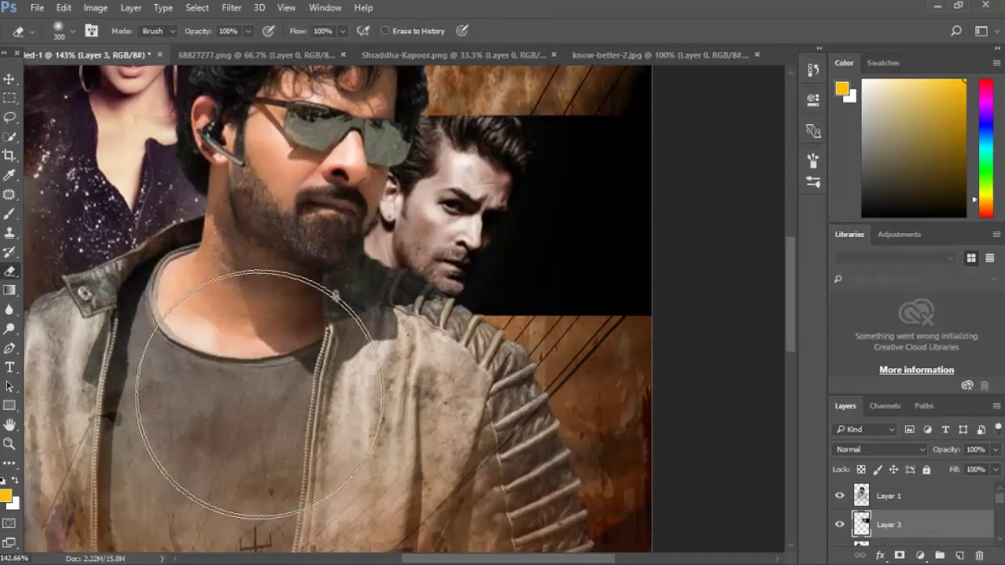
mouse_move(597, 141)
left_mouse_down()
mouse_move(651, 90)
mouse_move(684, 235)
mouse_move(673, 213)
mouse_move(688, 135)
mouse_move(673, 146)
mouse_move(673, 374)
mouse_move(626, 373)
left_mouse_up()
Erase the remaining black edges around the second man's hair and face with smaller soft Eraser tips, down to 90 px
key("bracketleft")
key("bracketleft")
key("bracketleft")
key("bracketleft")
key("bracketleft")
key("bracketleft")
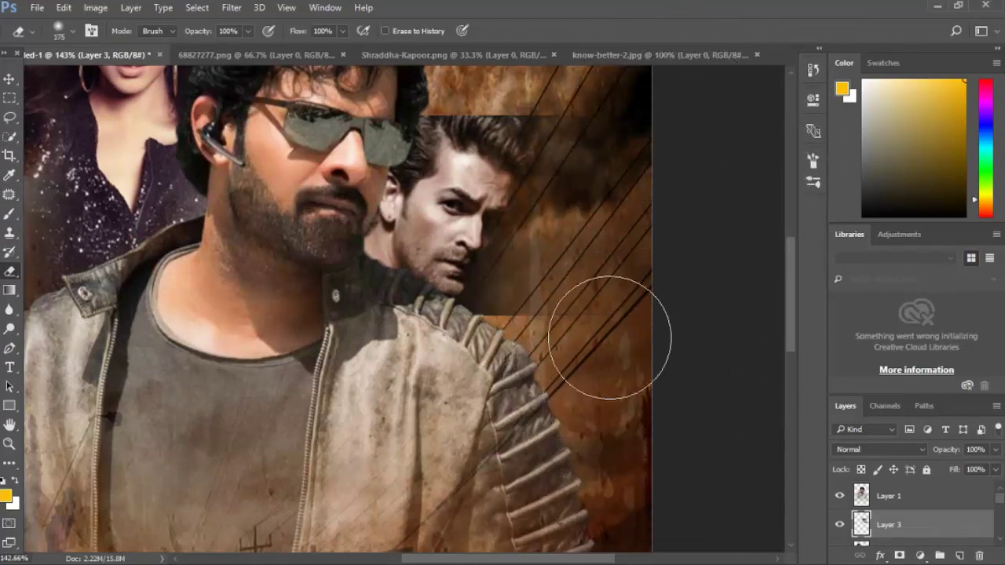
mouse_move(601, 314)
left_mouse_down()
mouse_move(585, 287)
mouse_move(489, 382)
mouse_move(558, 261)
mouse_move(537, 255)
mouse_move(513, 325)
mouse_move(544, 245)
mouse_move(507, 300)
mouse_move(579, 215)
mouse_move(571, 248)
mouse_move(587, 143)
mouse_move(579, 77)
mouse_move(486, 91)
mouse_move(544, 78)
mouse_move(567, 93)
mouse_move(504, 68)
mouse_move(398, 95)
mouse_move(555, 64)
mouse_move(450, 67)
mouse_move(500, 73)
mouse_move(474, 88)
mouse_move(463, 77)
mouse_move(409, 86)
mouse_move(652, 71)
left_mouse_up()
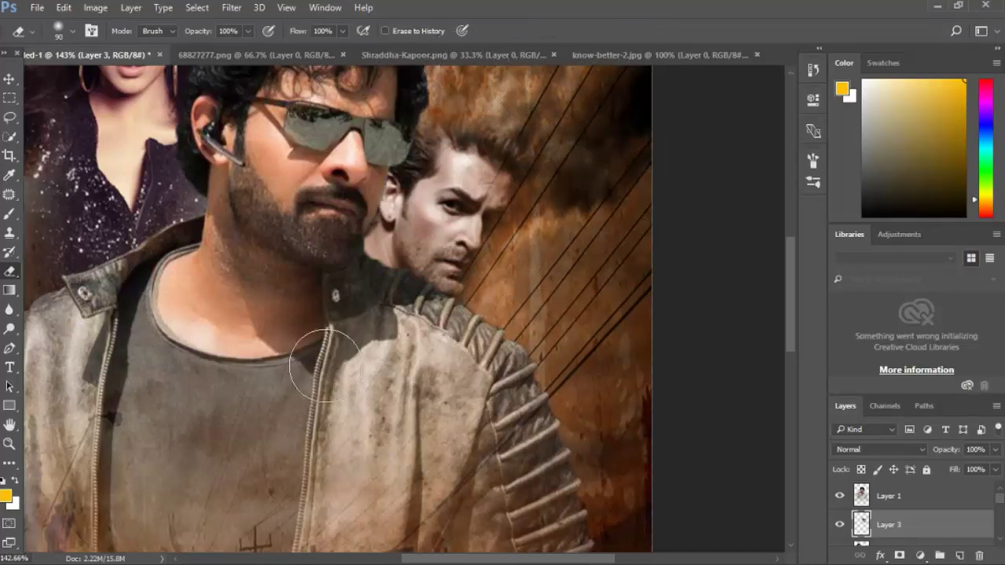
scroll(318, 345, "down", 6)
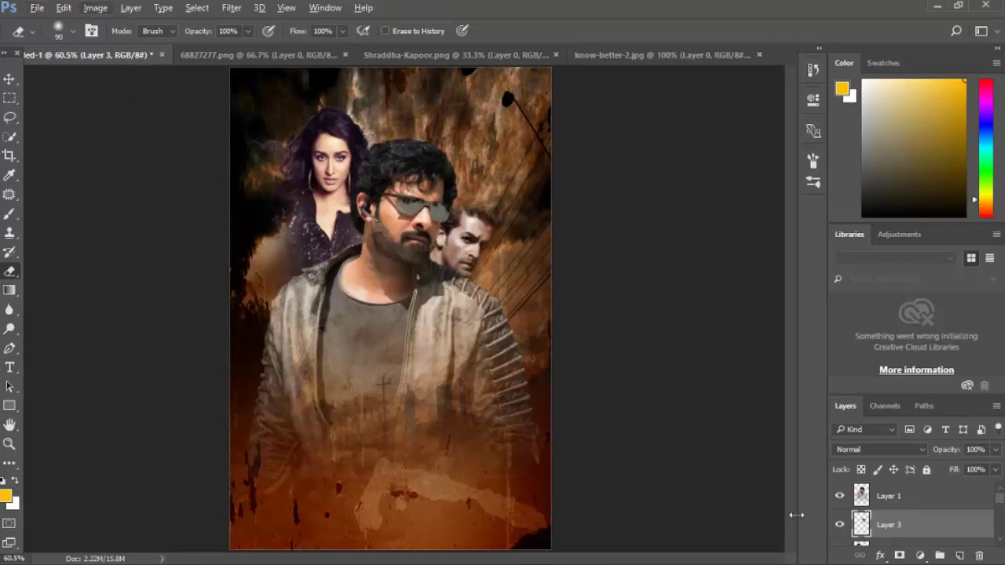
Open Curves for the central man's layer and brighten the RGB midtones with a point at input 112, output 138
left_click(878, 503)
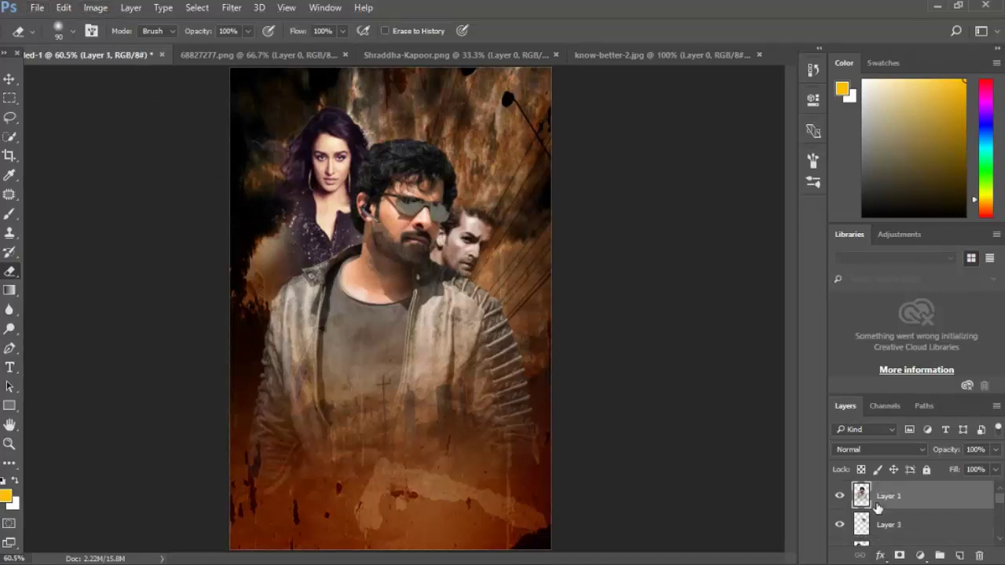
left_click(95, 7)
mouse_move(108, 47)
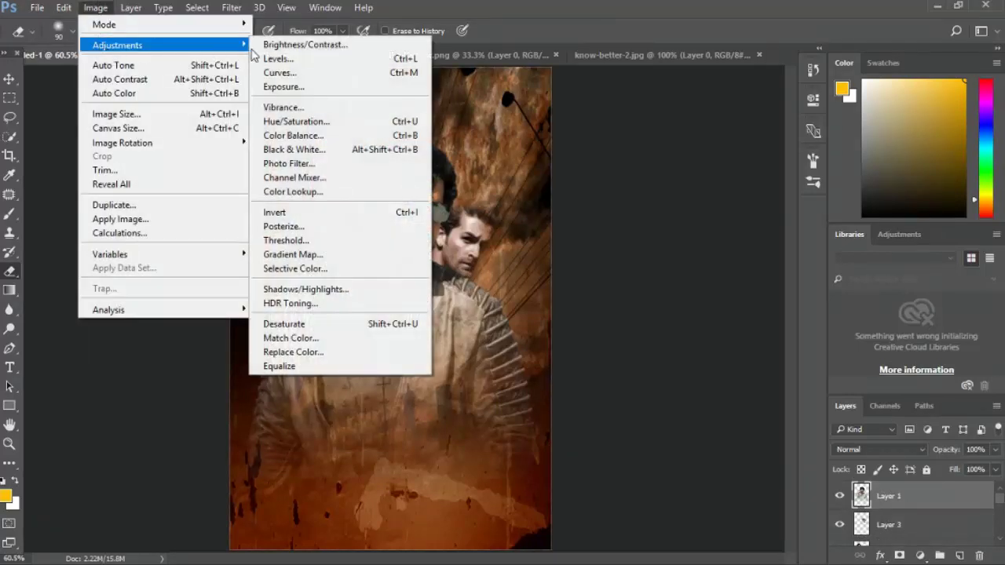
left_click(284, 75)
left_click_drag(540, 74, 624, 46)
left_click_drag(761, 210, 750, 196)
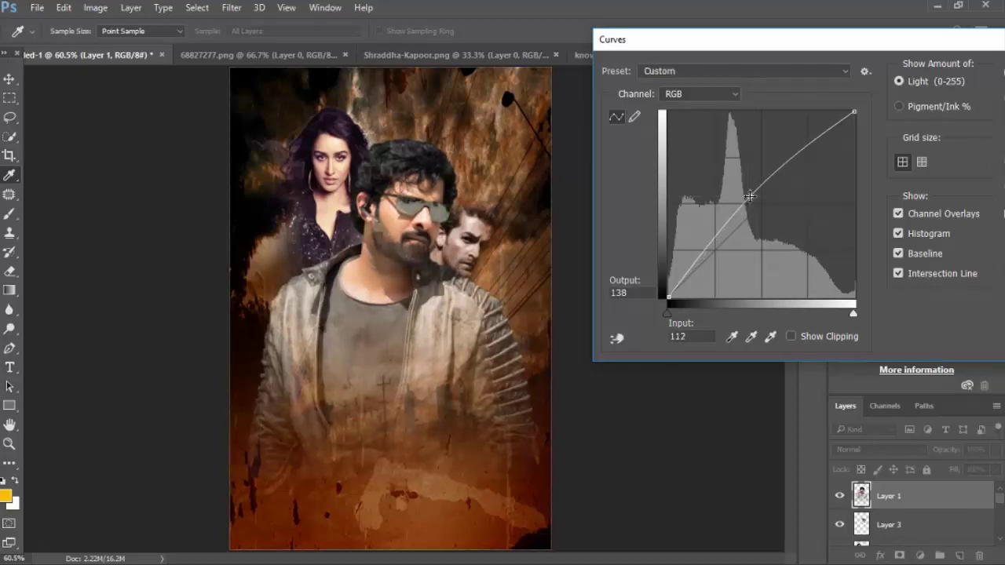
Warm the central man by adding a Red channel curve point at input 123, output 145, and apply the Curves adjustment
left_click(688, 74)
left_click(683, 72)
left_click(685, 95)
left_click(688, 119)
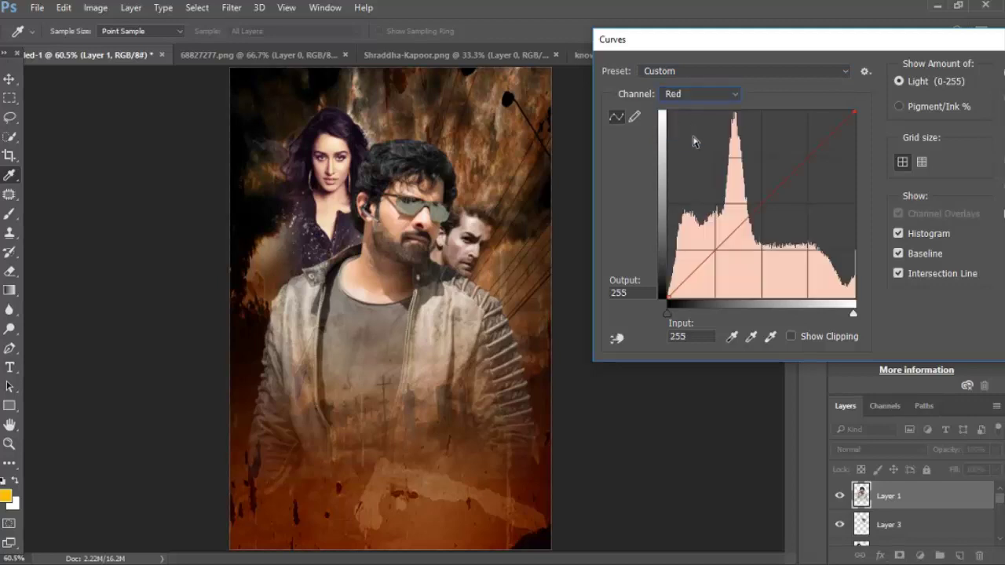
left_click_drag(767, 197, 757, 190)
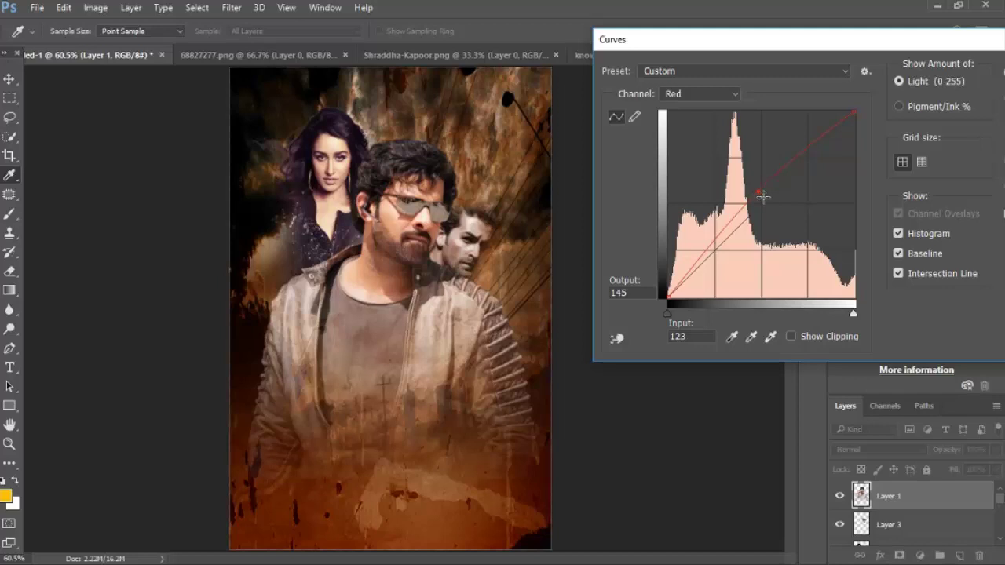
left_click_drag(900, 40, 736, 47)
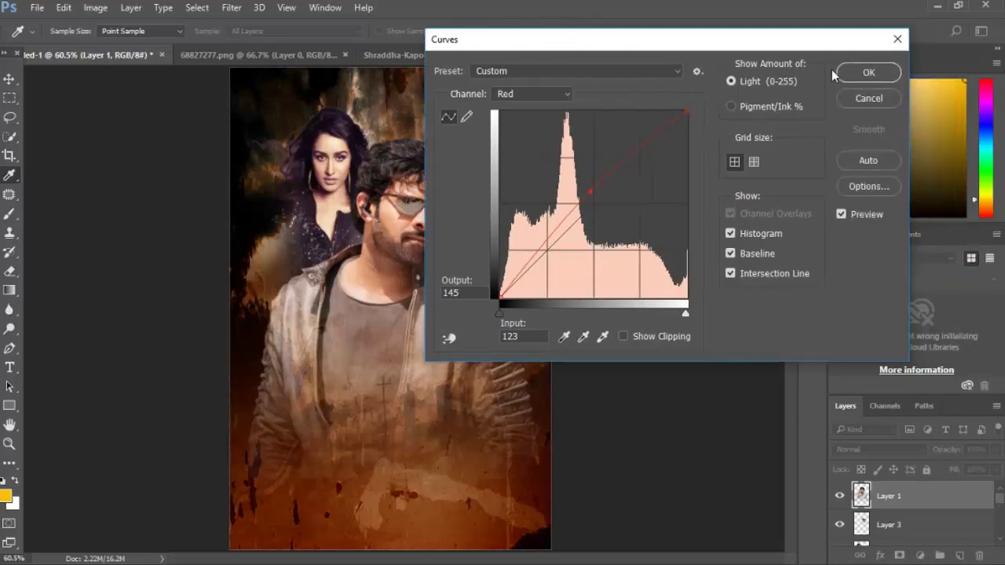
left_click(863, 72)
key("e")
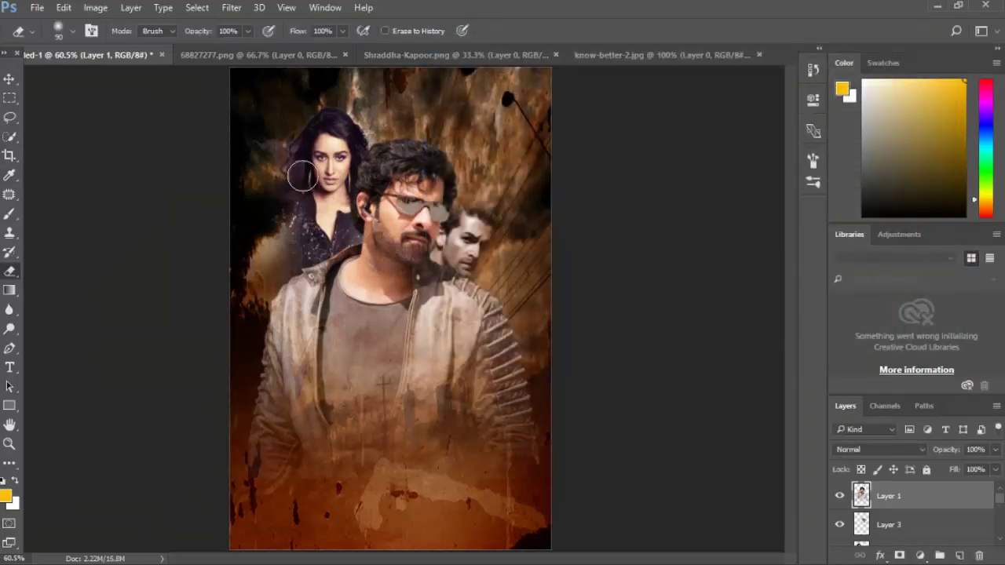
Darken the second man's face on Layer 3 by pulling the Curves midtones down
left_click(878, 533)
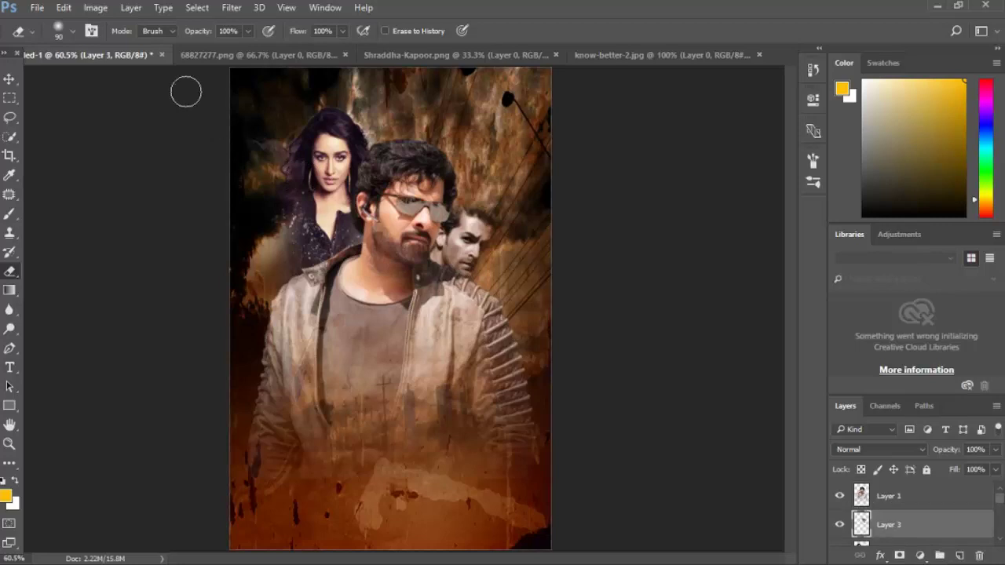
left_click(95, 8)
mouse_move(118, 45)
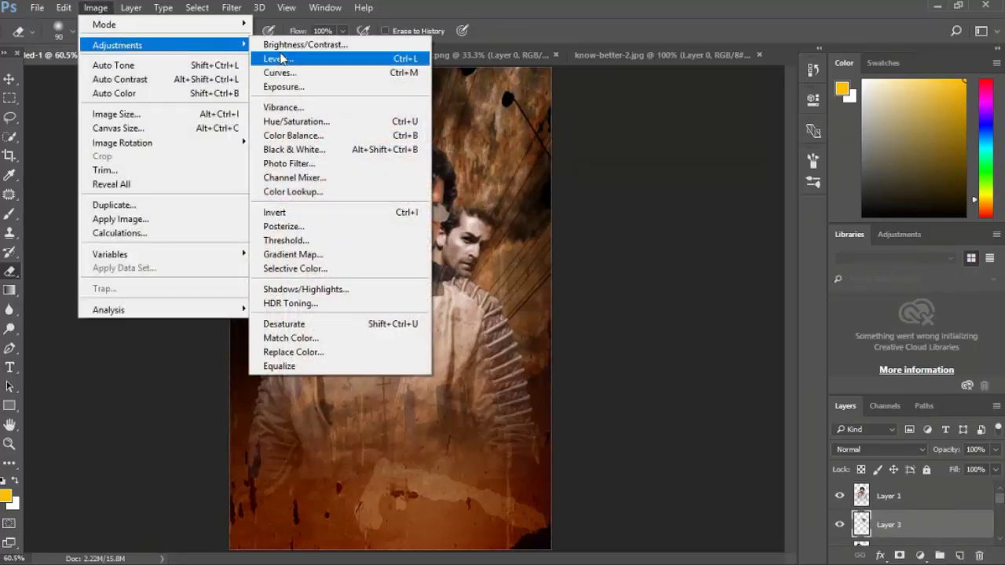
left_click(294, 73)
left_click_drag(597, 217, 612, 233)
left_click_drag(569, 41, 788, 39)
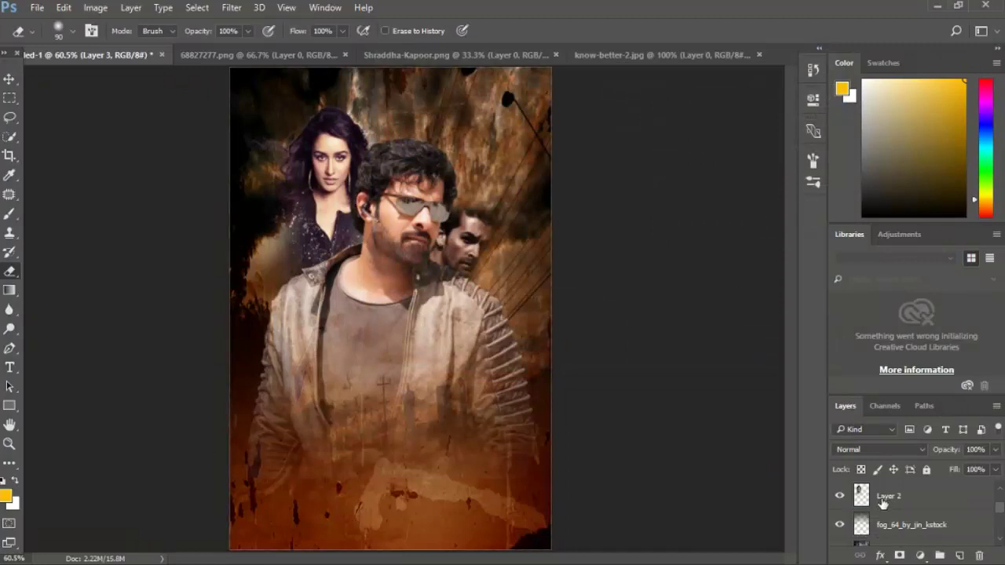
Darken the woman on Layer 2 with a Curves RGB point at input 152, output 105
left_click(883, 501)
left_click(95, 7)
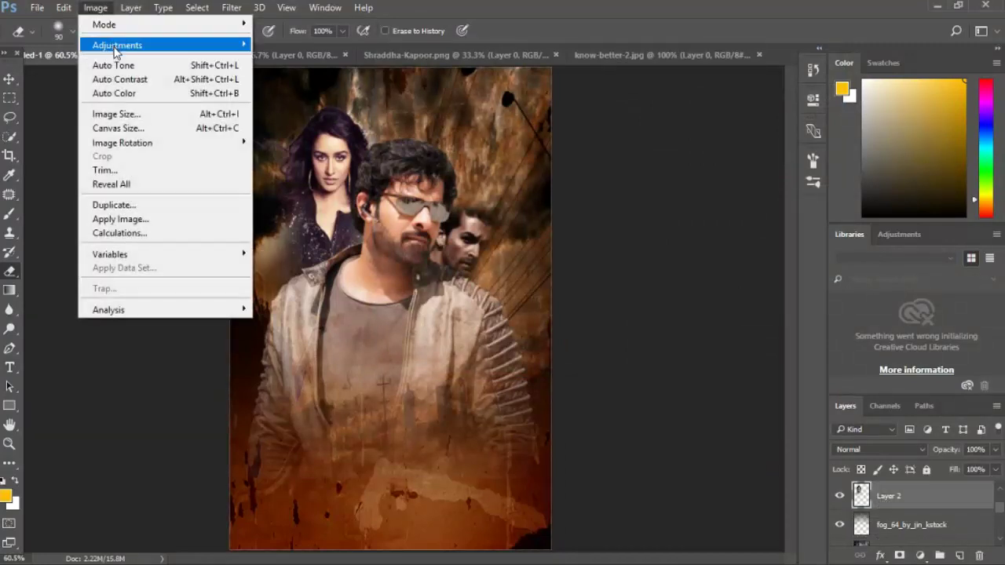
mouse_move(110, 45)
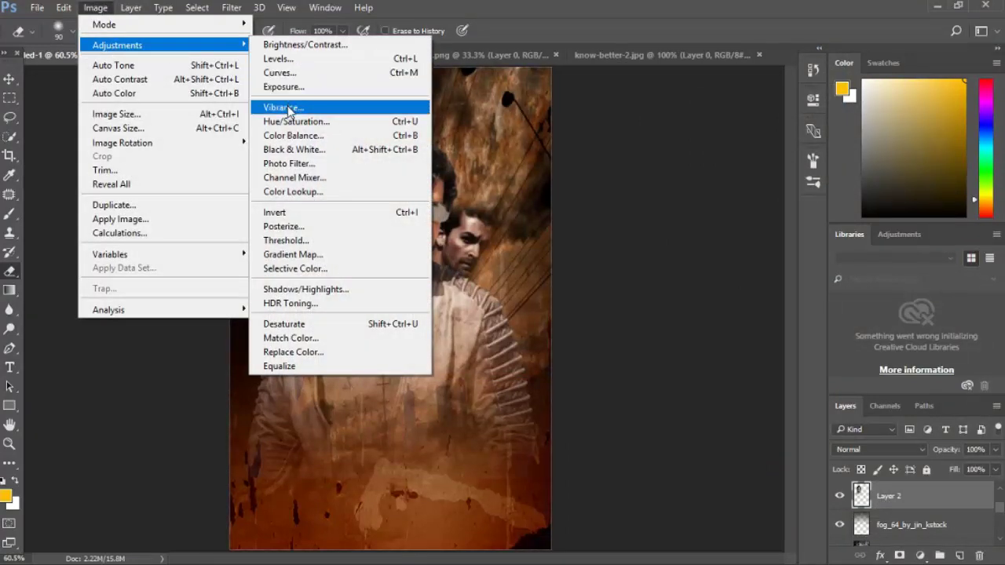
left_click(292, 75)
left_click_drag(502, 26, 713, 52)
left_click_drag(745, 219, 761, 233)
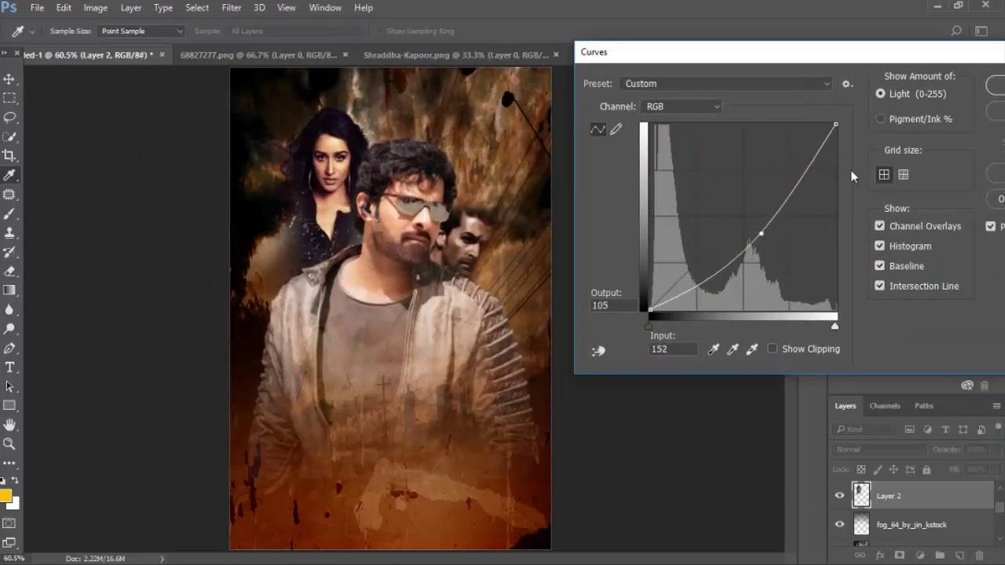
left_click_drag(935, 53, 837, 45)
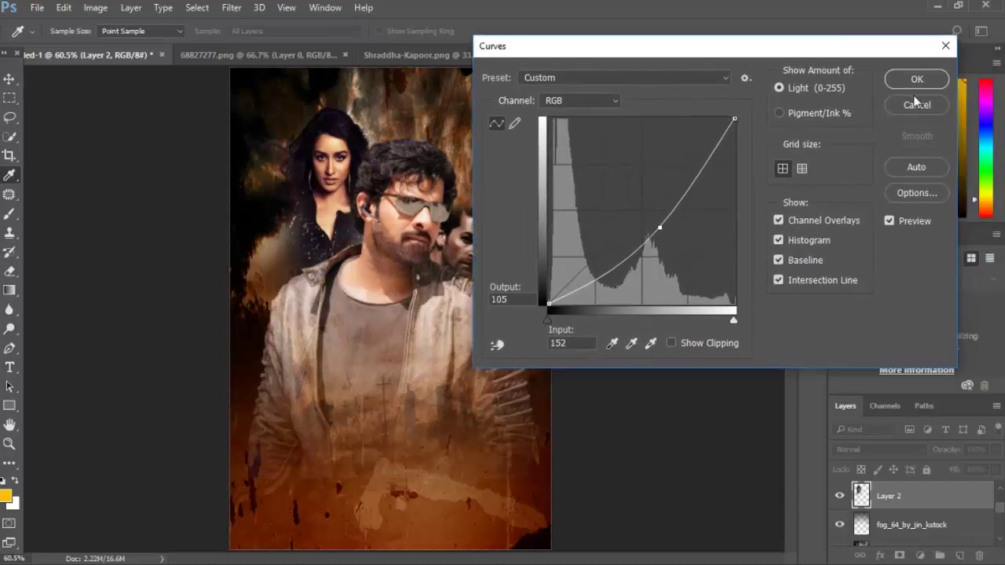
left_click(915, 77)
key("e")
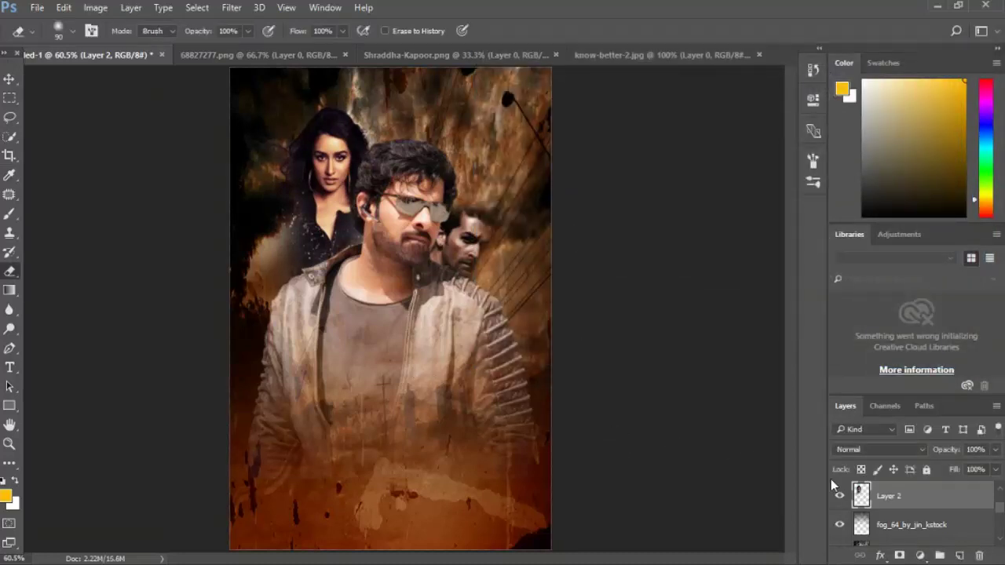
scroll(883, 526, "down", 2)
scroll(882, 523, "up", 3)
scroll(875, 509, "up", 1)
left_click(873, 507)
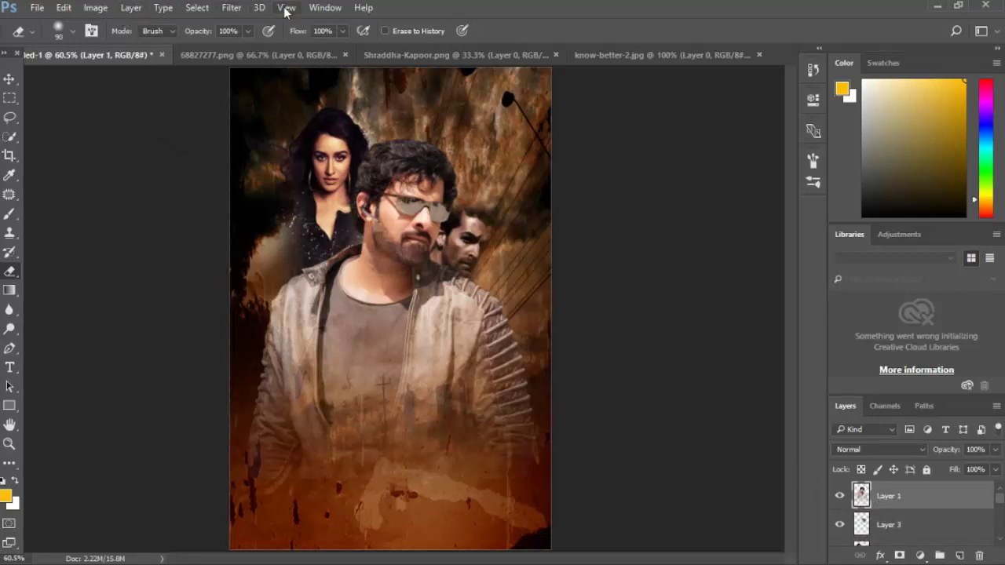
left_click(231, 8)
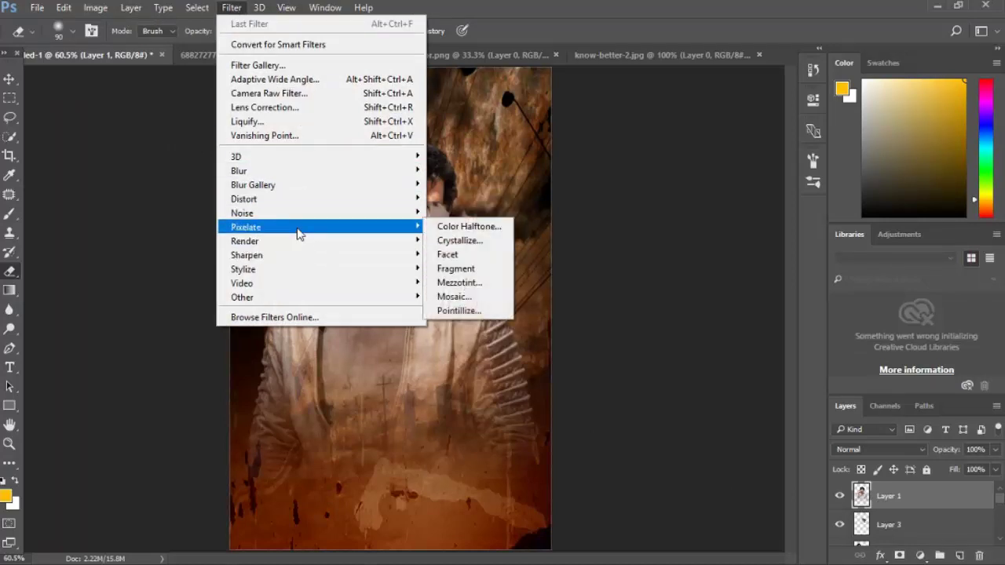
mouse_move(304, 277)
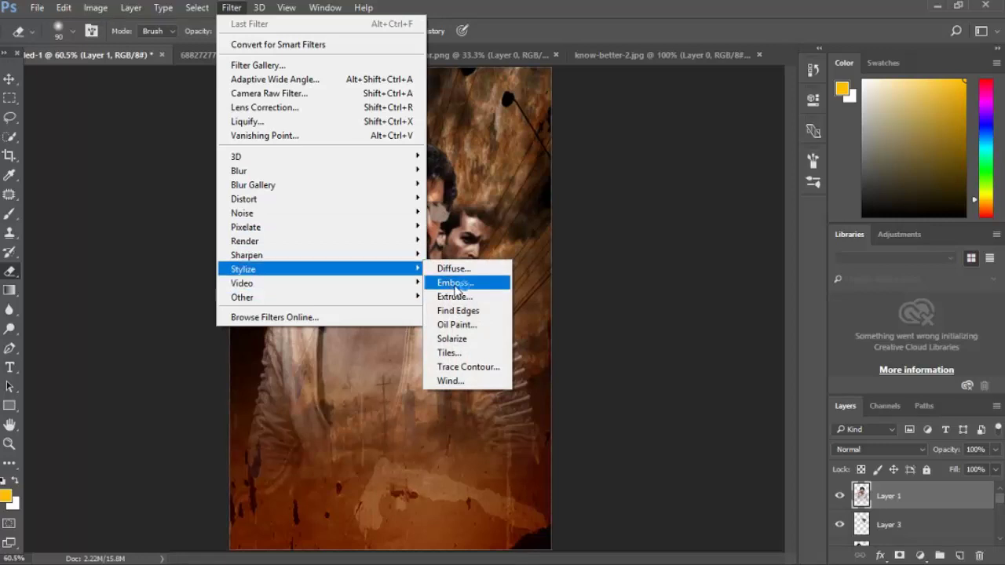
left_click(457, 325)
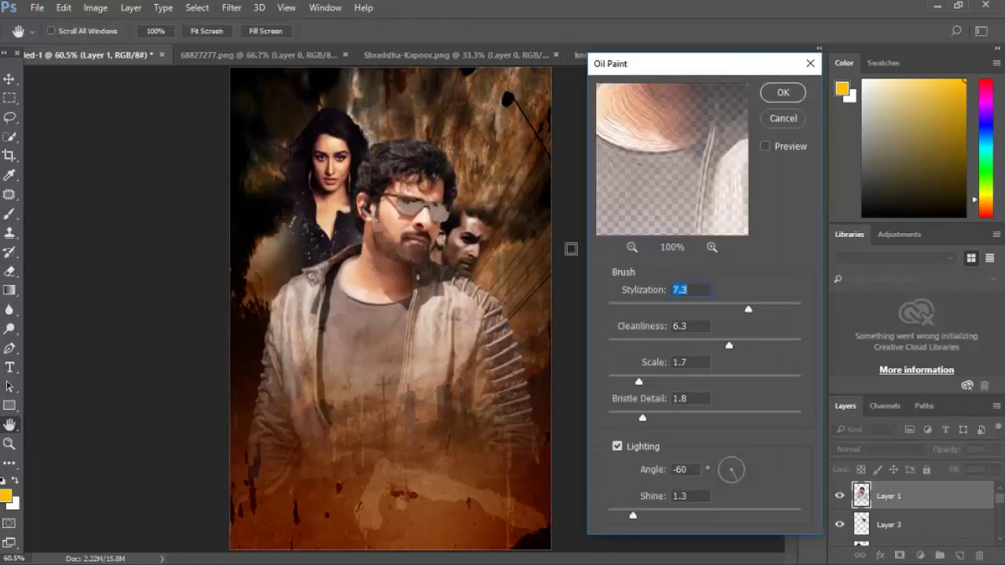
left_click_drag(710, 135, 642, 171)
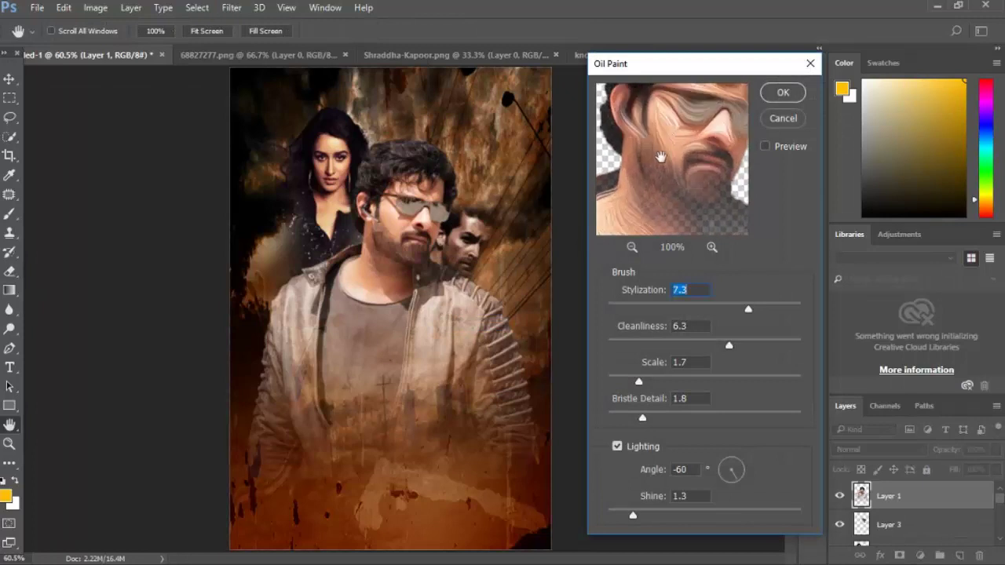
left_click(762, 310)
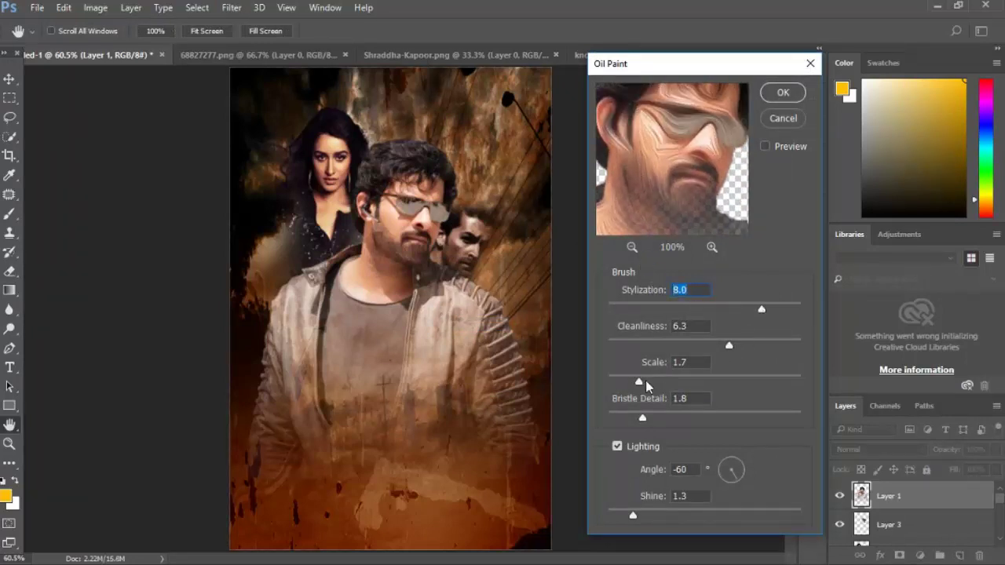
left_click(666, 387)
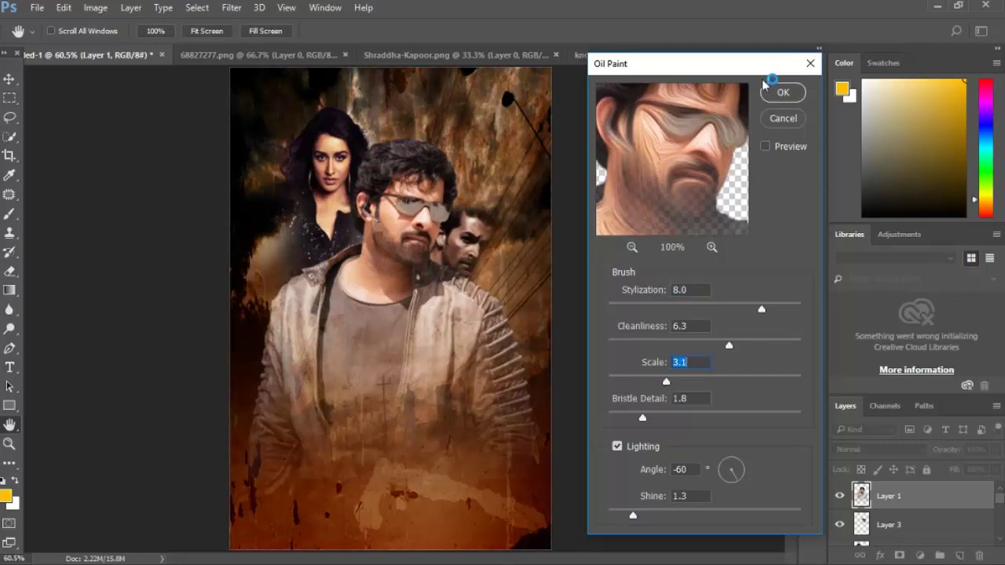
left_click(776, 118)
Duplicate the central man's layer and apply the Oil Paint filter to the copy with increased Stylization and Cleanliness 8.3
left_click_drag(946, 503, 959, 556)
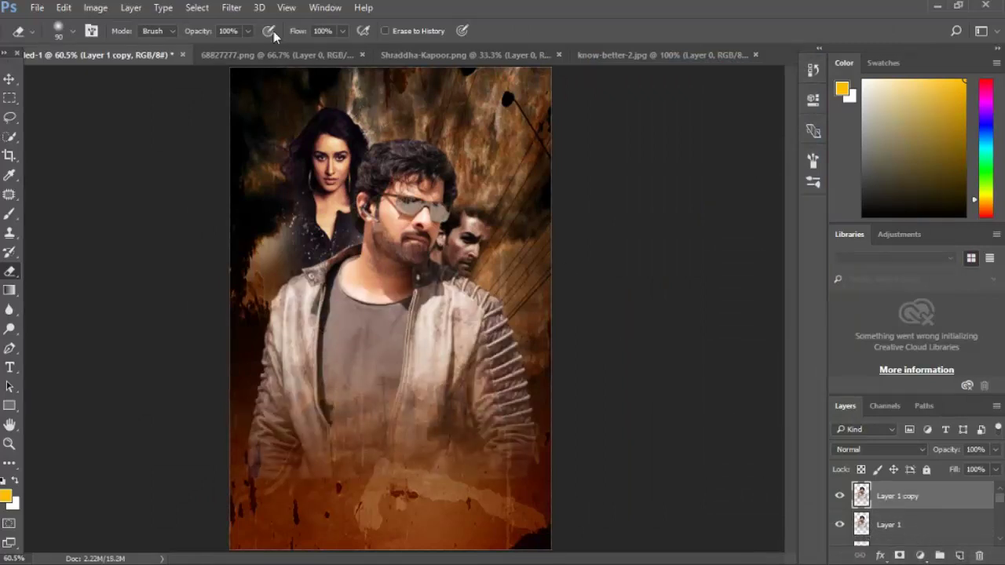
left_click(238, 8)
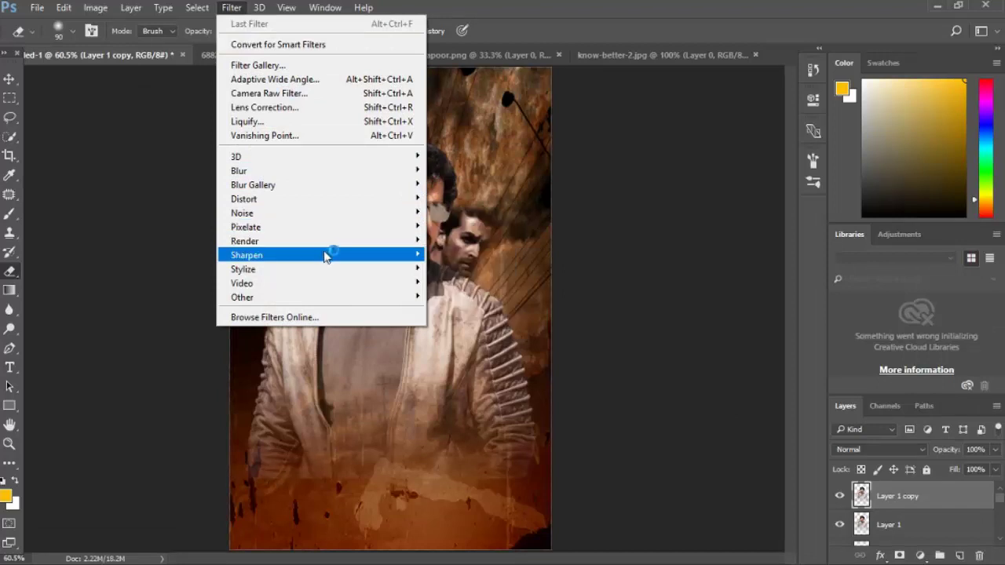
mouse_move(322, 271)
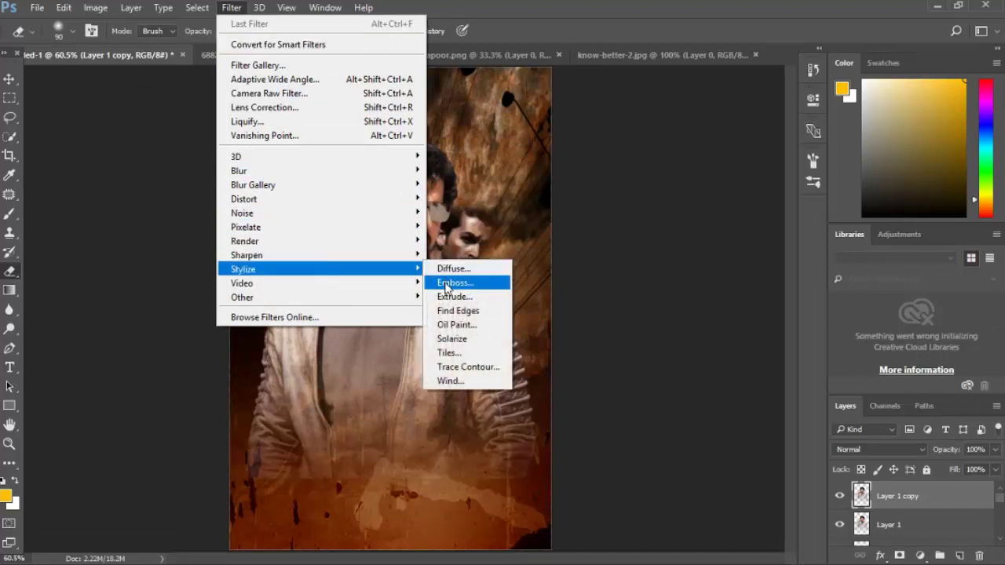
left_click(452, 325)
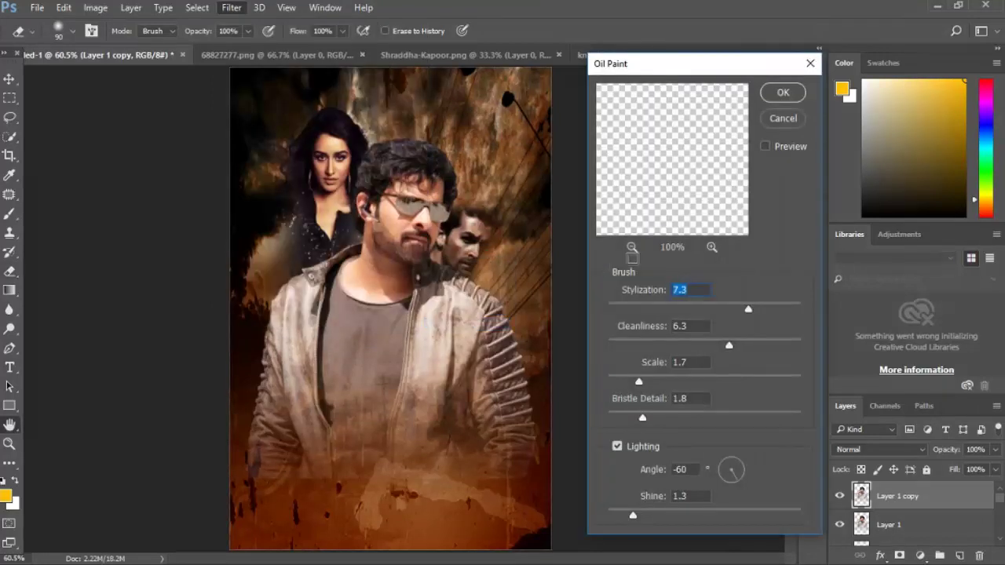
left_click(766, 308)
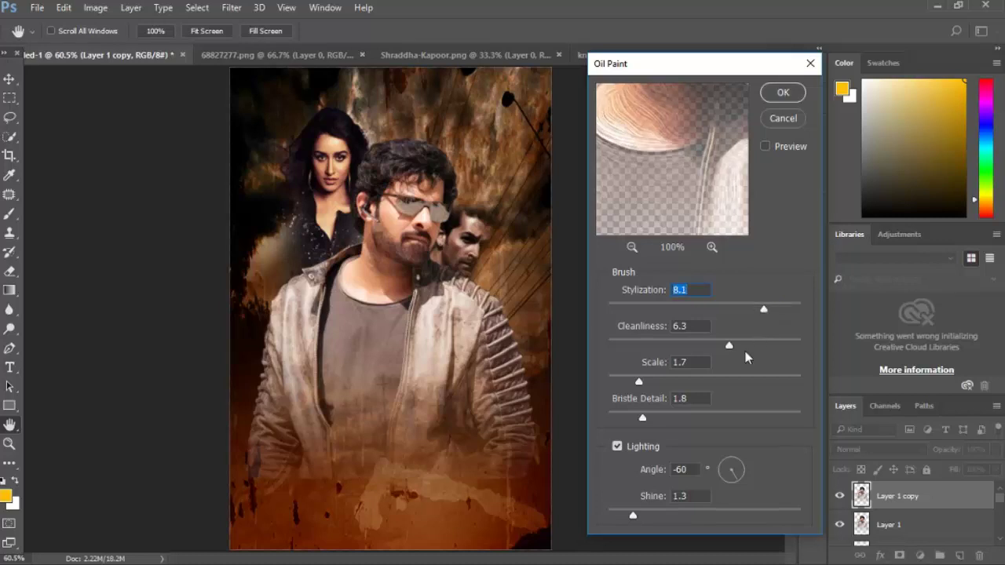
left_click(769, 345)
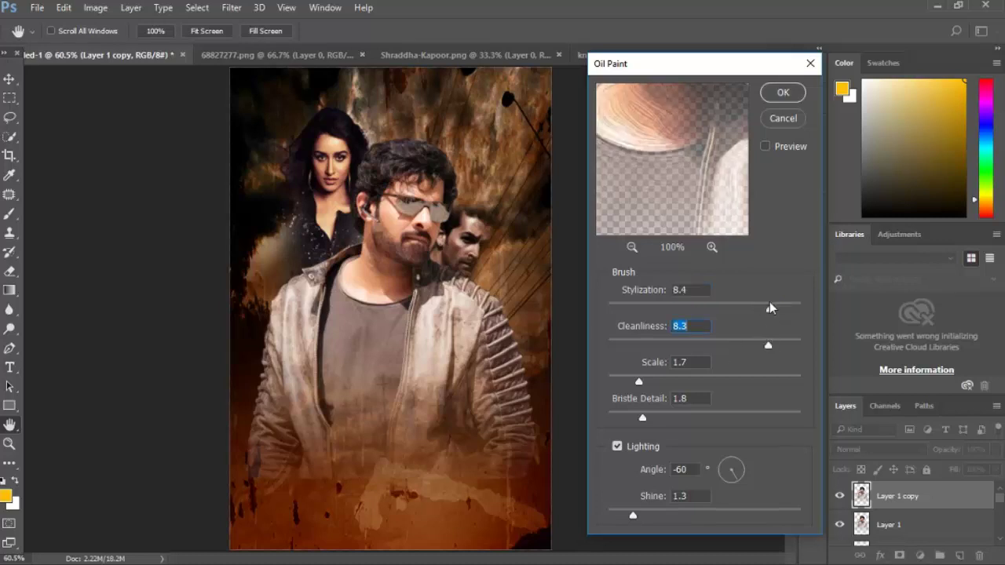
left_click_drag(769, 306, 778, 306)
left_click(788, 93)
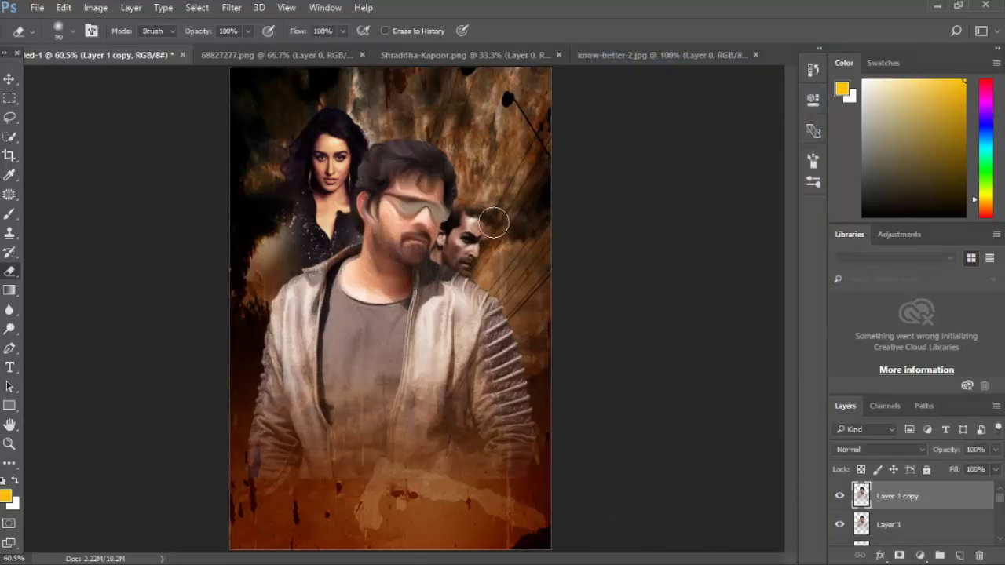
Erase the oil-paint effect over the central man's sunglasses, face, beard and ear on the copied layer with the 90 px soft Eraser
scroll(415, 345, "up", 6)
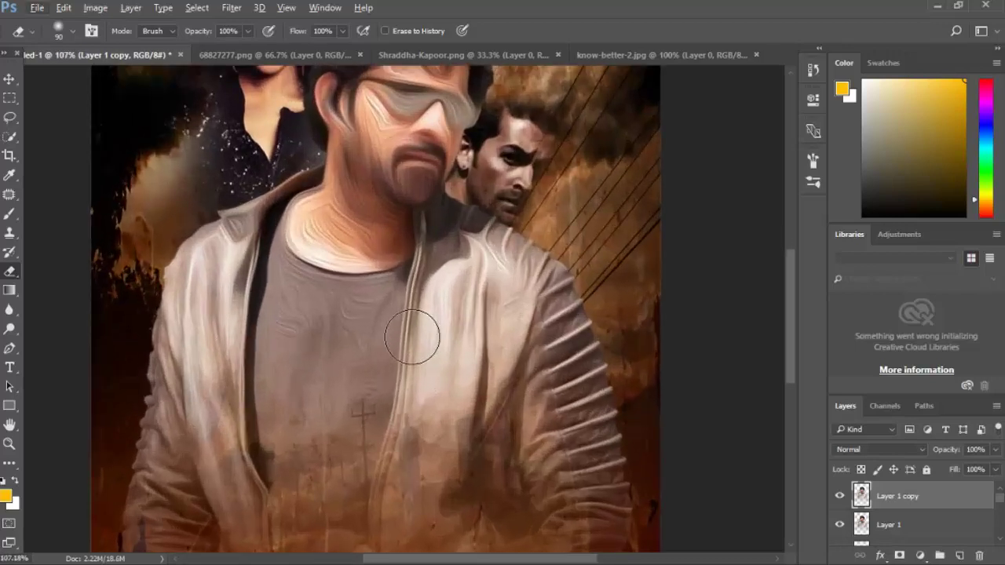
scroll(418, 337, "up", 3)
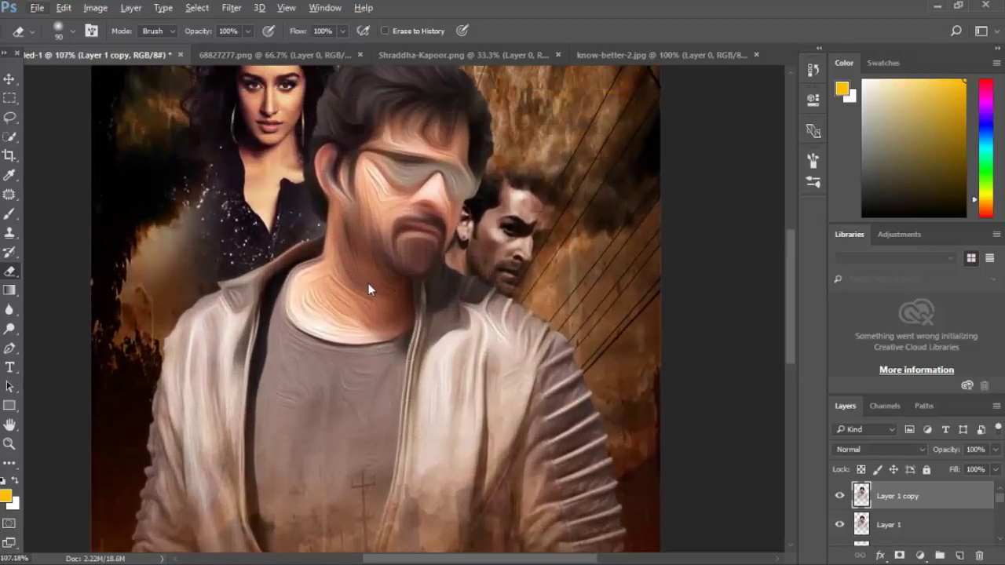
key("e")
left_click(373, 249)
mouse_move(373, 249)
left_mouse_down()
mouse_move(393, 185)
mouse_move(422, 151)
left_mouse_up()
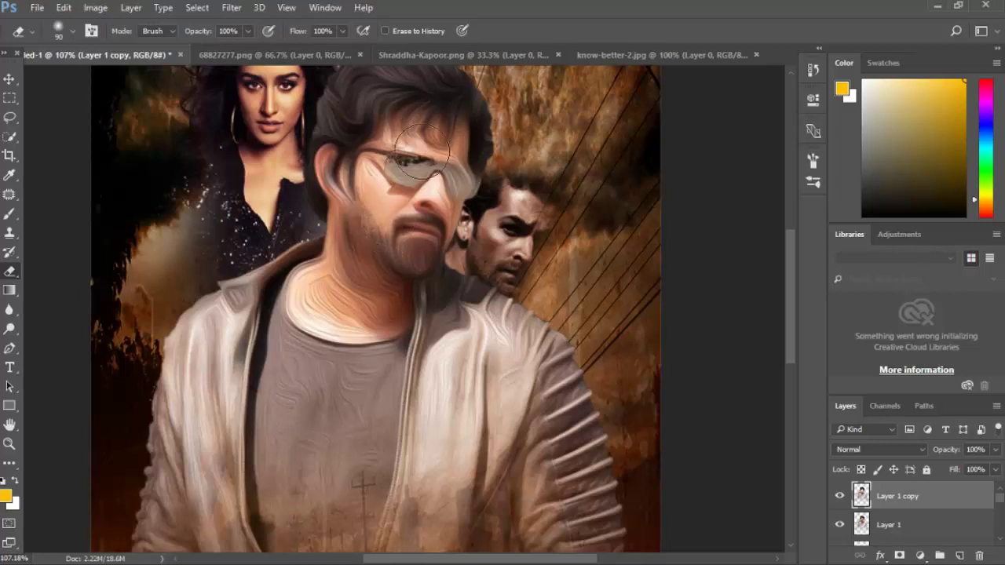
scroll(412, 173, "up", 3)
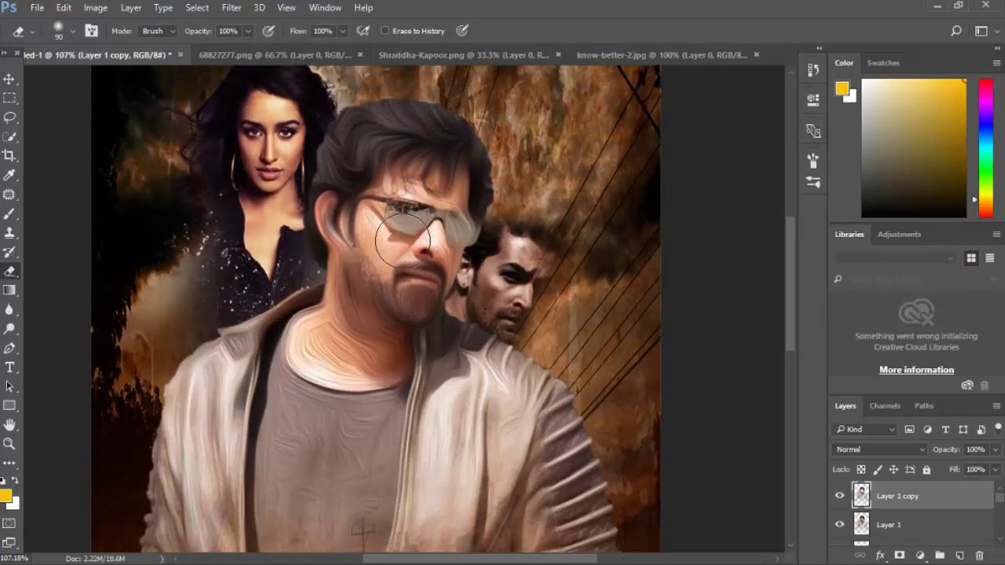
mouse_move(403, 237)
left_mouse_down()
mouse_move(388, 226)
mouse_move(357, 244)
mouse_move(330, 229)
mouse_move(336, 211)
mouse_move(357, 224)
mouse_move(408, 184)
mouse_move(430, 222)
mouse_move(463, 231)
mouse_move(448, 253)
left_mouse_up()
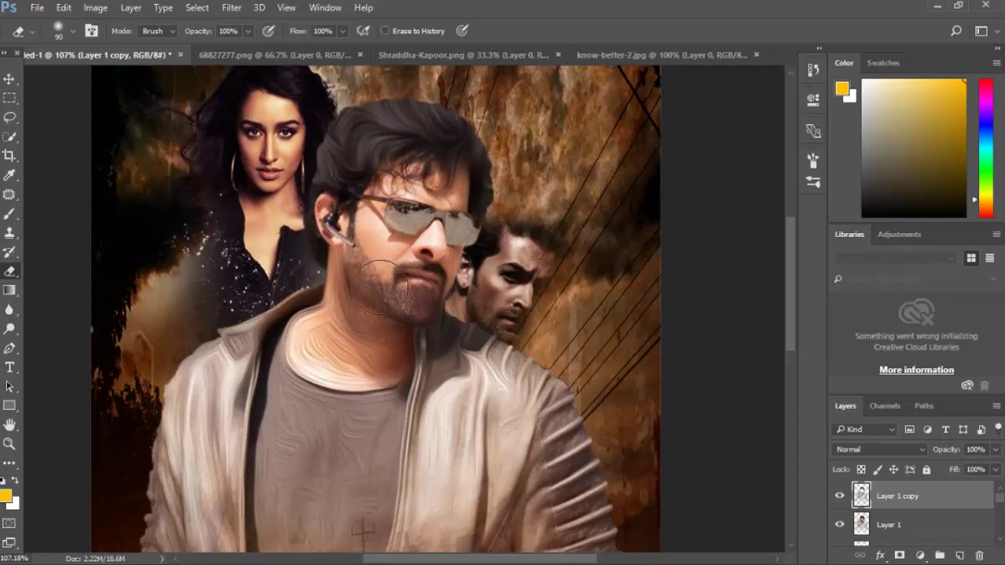
mouse_move(380, 288)
left_mouse_down()
mouse_move(387, 353)
mouse_move(358, 363)
mouse_move(359, 342)
mouse_move(338, 340)
mouse_move(348, 284)
mouse_move(354, 292)
mouse_move(322, 346)
mouse_move(335, 354)
mouse_move(319, 338)
mouse_move(331, 346)
mouse_move(331, 320)
mouse_move(315, 347)
mouse_move(316, 324)
mouse_move(310, 343)
mouse_move(333, 362)
mouse_move(358, 347)
mouse_move(412, 260)
mouse_move(423, 161)
mouse_move(364, 207)
mouse_move(355, 206)
mouse_move(360, 179)
mouse_move(405, 190)
mouse_move(440, 171)
mouse_move(354, 190)
mouse_move(369, 173)
mouse_move(345, 190)
mouse_move(328, 172)
mouse_move(303, 185)
mouse_move(350, 230)
mouse_move(457, 204)
mouse_move(451, 188)
mouse_move(339, 178)
mouse_move(353, 244)
left_mouse_up()
scroll(369, 245, "down", 4)
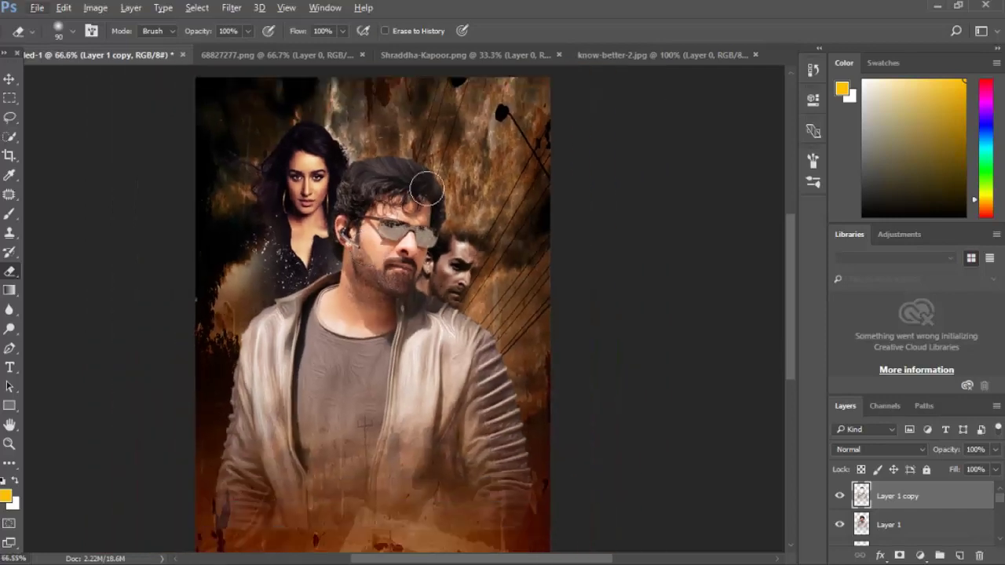
Erase the oil-paint effect over the central man's hair on the copied layer with the 90 px soft Eraser
scroll(432, 172, "up", 2)
mouse_move(437, 162)
left_mouse_down()
mouse_move(402, 194)
mouse_move(356, 164)
mouse_move(337, 166)
mouse_move(390, 166)
mouse_move(272, 179)
mouse_move(383, 168)
mouse_move(437, 193)
left_mouse_up()
scroll(463, 263, "down", 3)
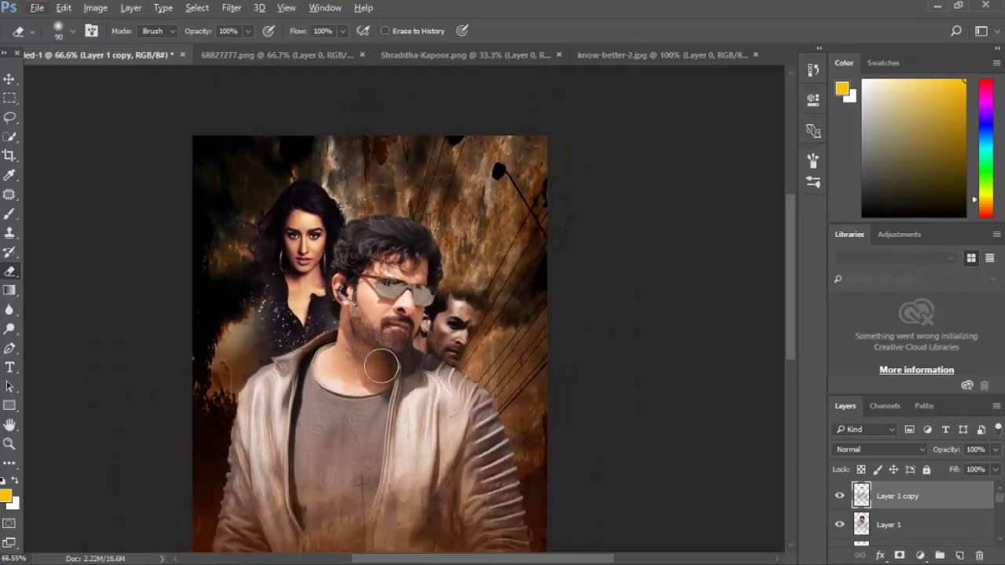
scroll(381, 364, "up", 1)
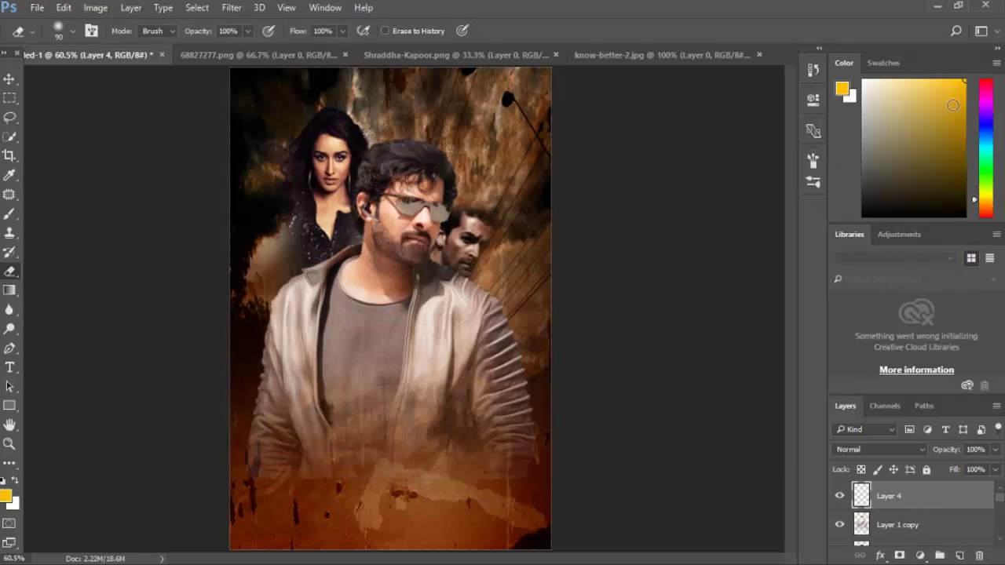
Paint soft yellow glows with a 600 px Brush on Layer 4 along the poster's upper-right, lower-right and upper-left edges
key("b")
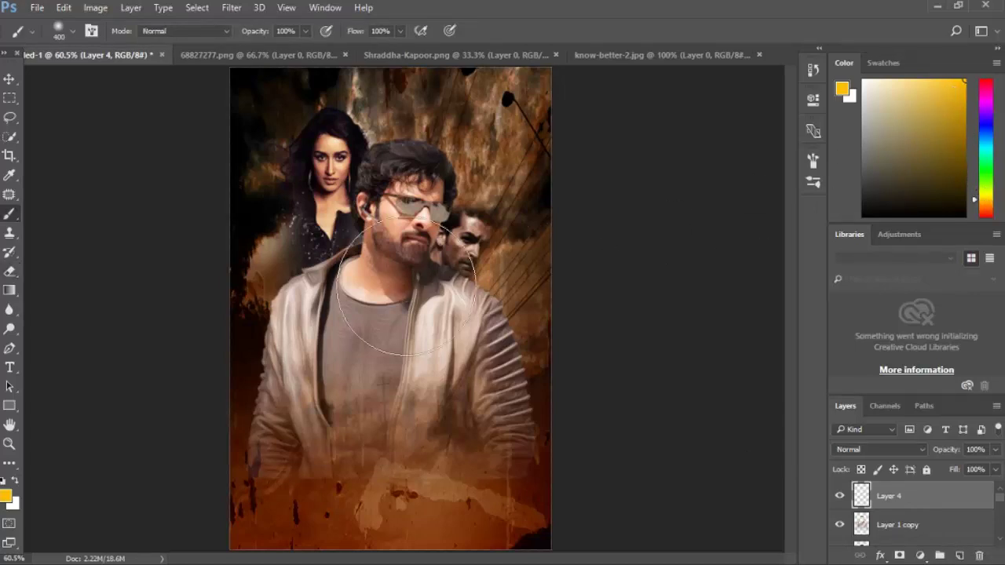
key("bracketright")
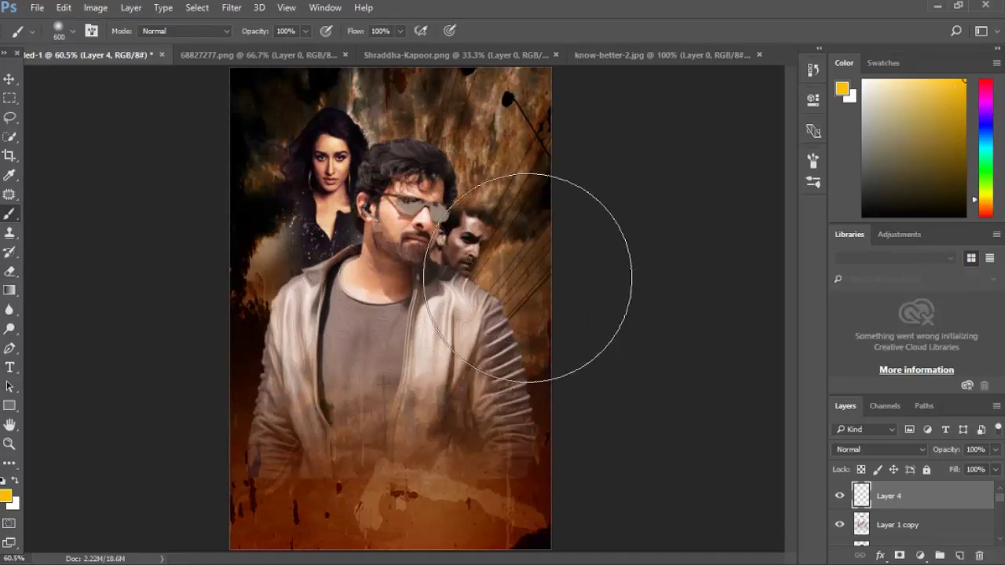
left_click_drag(572, 162, 584, 112)
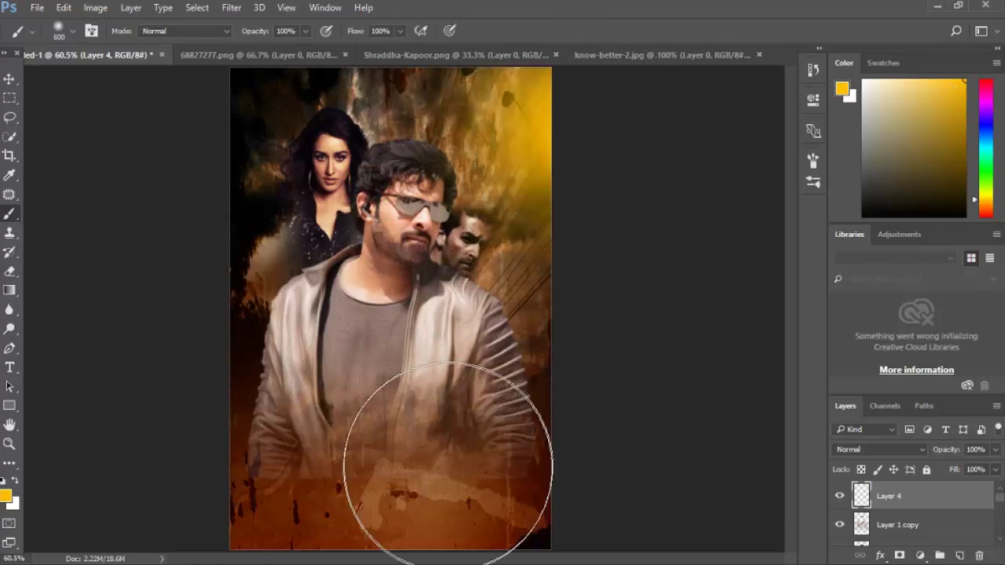
left_click(557, 463)
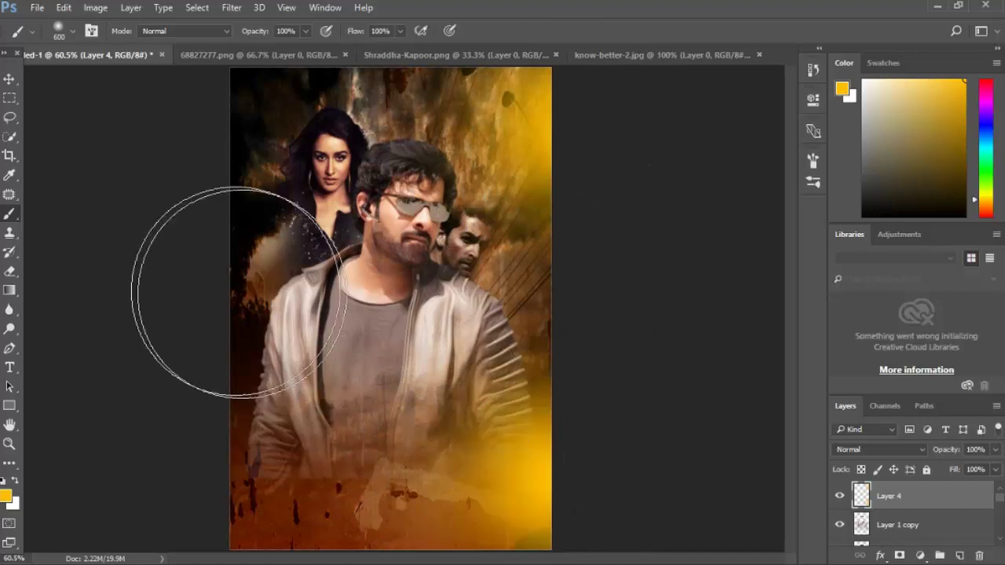
left_click(173, 253)
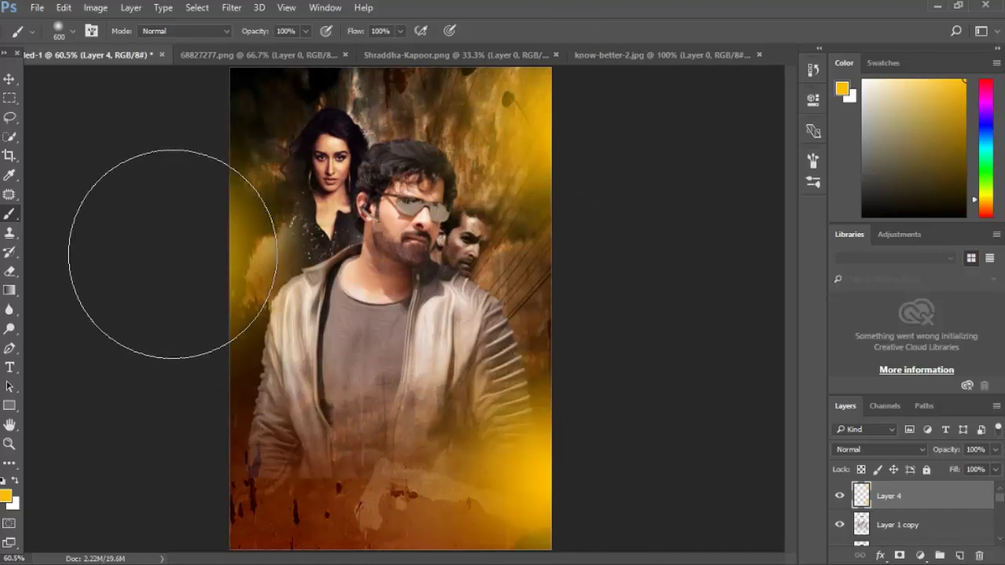
left_click_drag(202, 236, 168, 225)
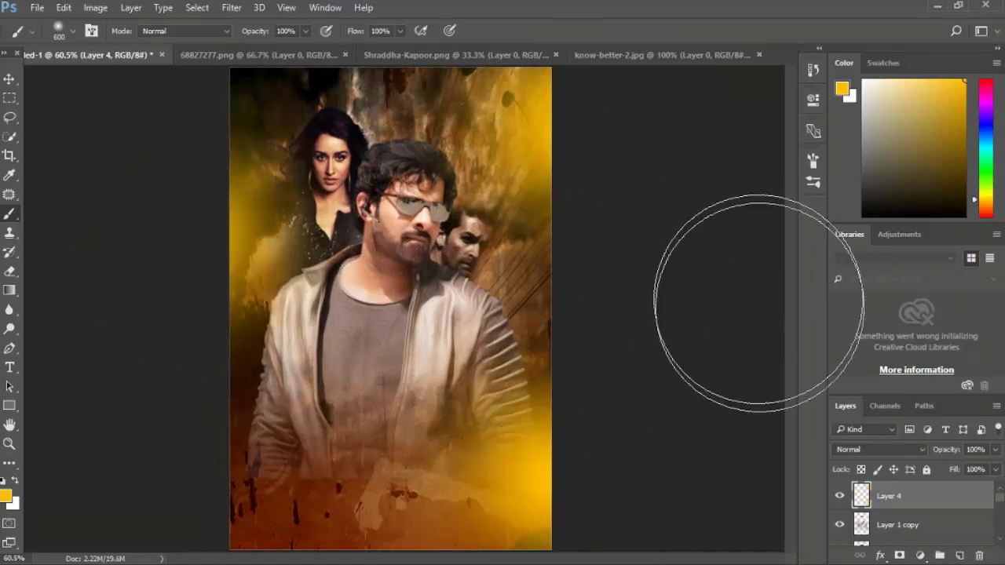
Try out the blend modes on the yellow glow layer, Layer 4, and set it to Divide
left_click(844, 449)
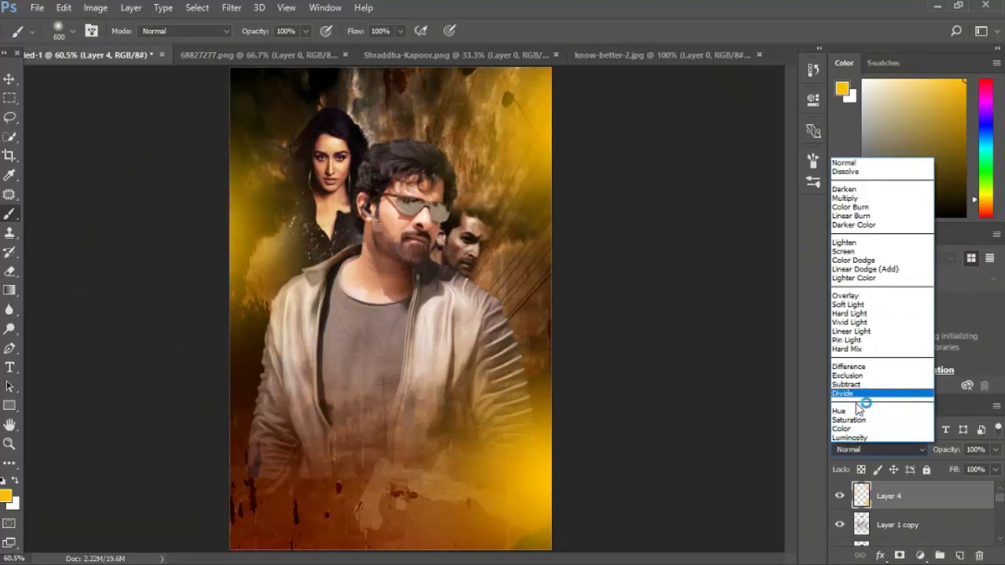
left_click(857, 429)
key("Up")
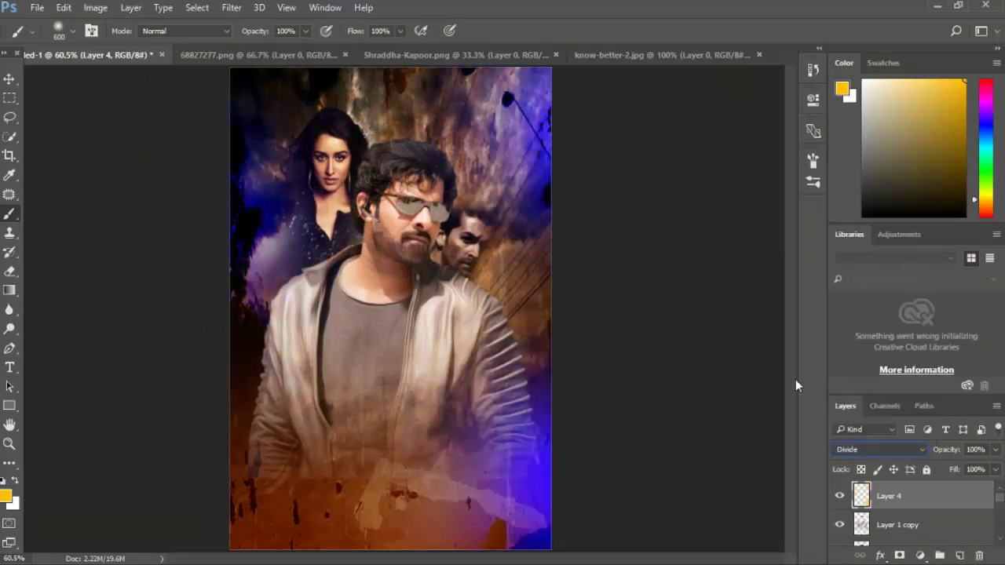
key("Down")
key("Up")
key("Up")
key("Up")
key("Up")
key("Up")
key("Up")
key("Up")
key("Up")
key("Up")
key("Up")
key("Up")
key("Up")
key("Up")
key("Up")
key("Up")
key("Up")
key("Up")
key("Up")
key("Up")
key("Up")
key("Up")
key("Up")
key("Up")
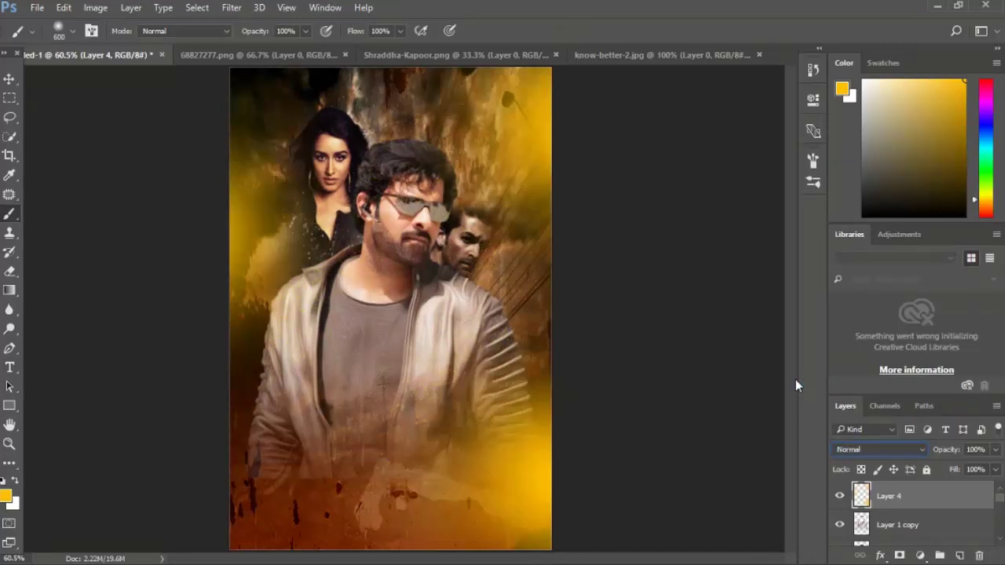
key("Down")
key("Down")
key("Down")
key("Down")
key("Down")
key("Down")
key("Down")
key("Down")
key("Down")
key("Down")
key("Down")
key("Down")
key("Down")
key("Down")
key("Down")
key("Down")
key("Down")
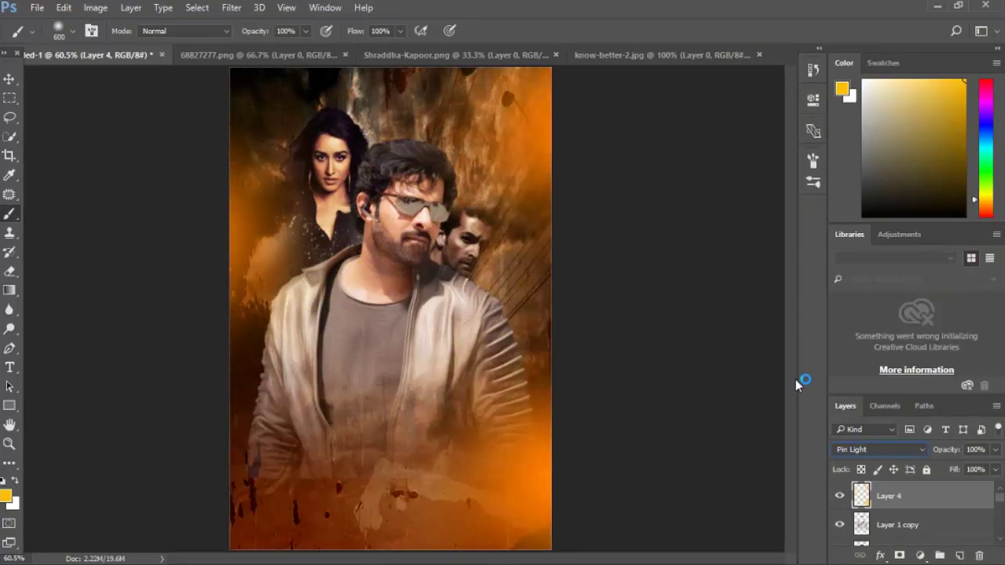
key("Down")
key("Down")
key("Down")
key("Down")
key("Down")
key("Down")
key("Down")
key("Down")
key("Down")
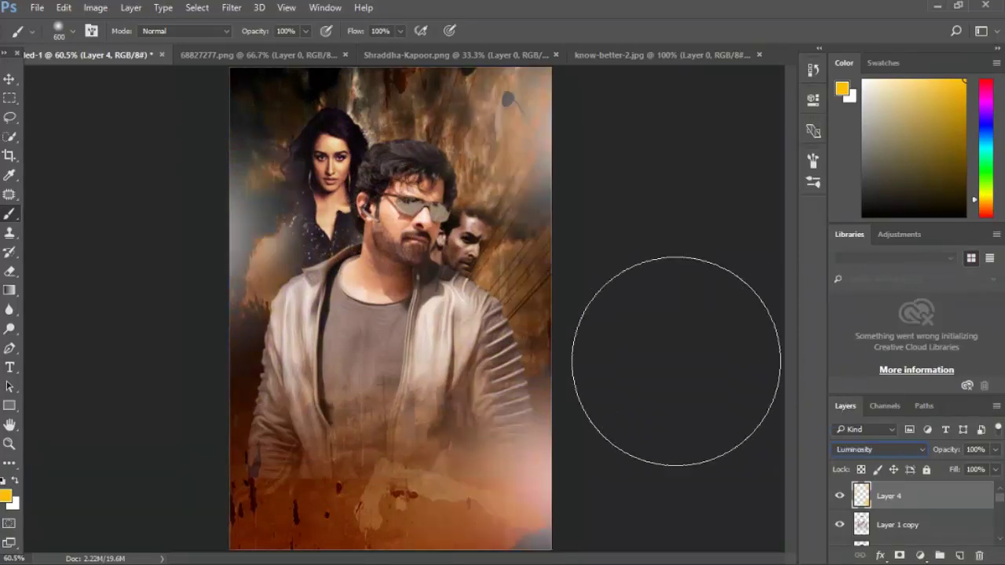
key("Up")
key("Up")
key("Up")
key("Up")
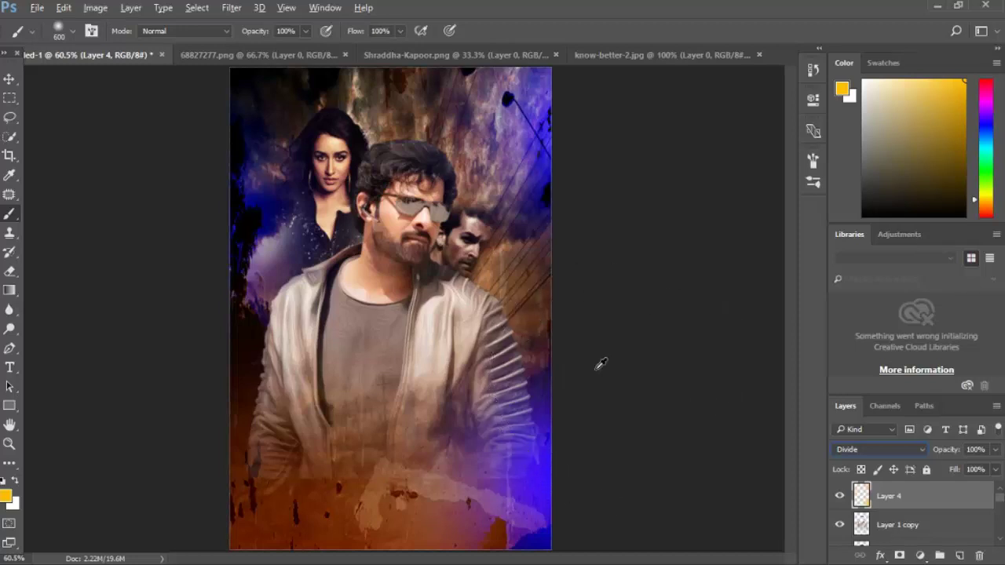
key("alt+v")
key("Escape")
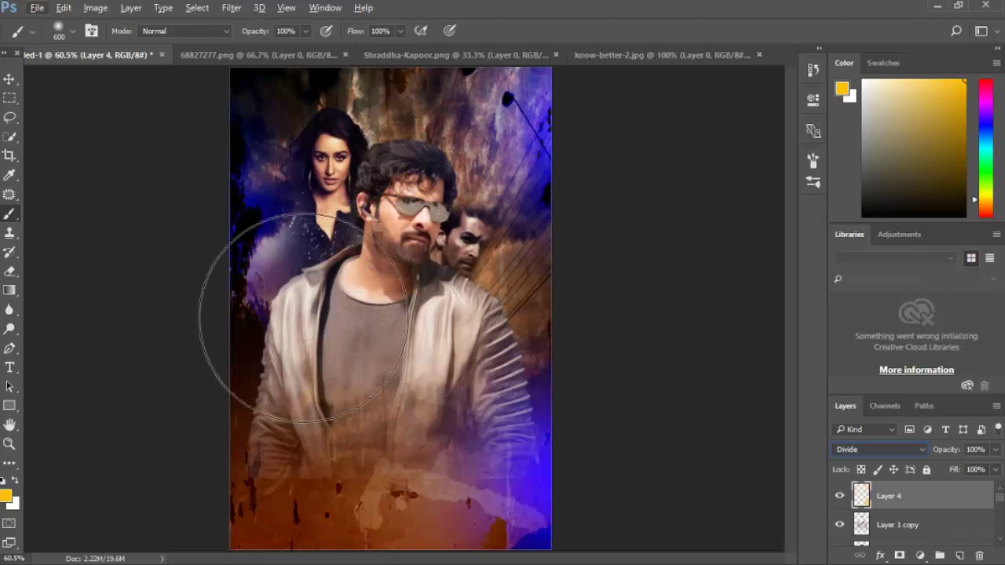
Open the Screenshot (32) image from the Screenshots folder in Pictures
key("ctrl+o")
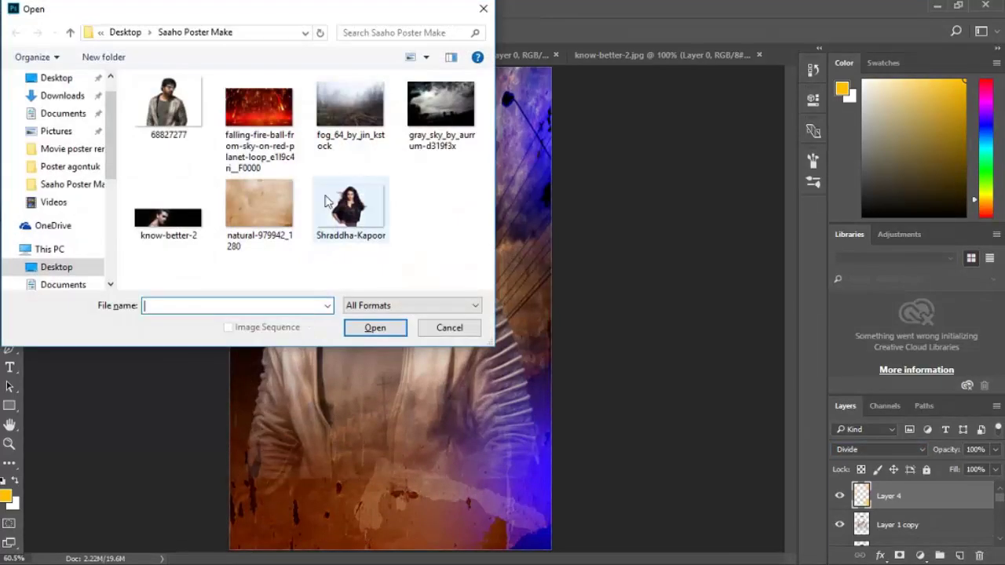
left_click(69, 134)
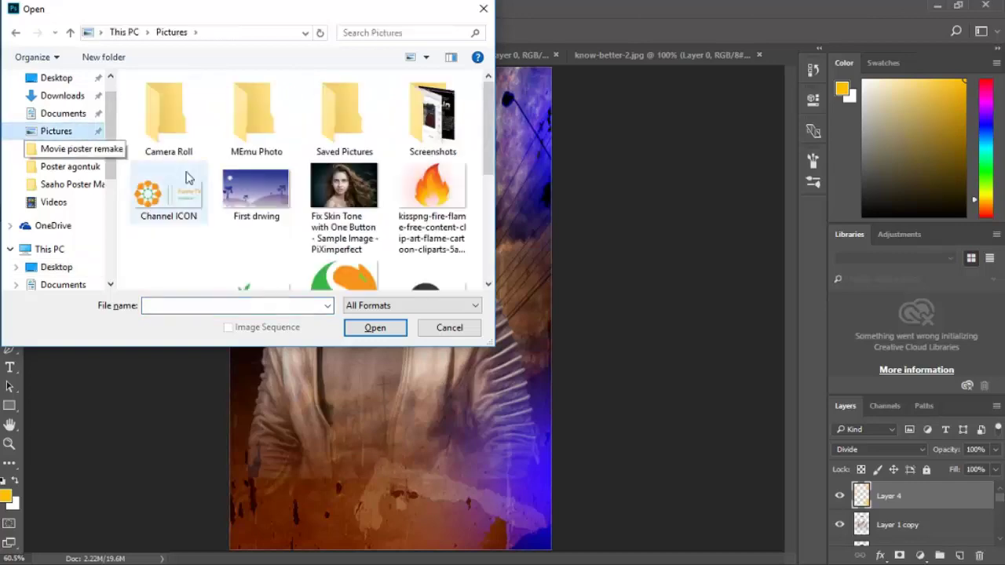
double_click(433, 125)
scroll(389, 197, "down", 3)
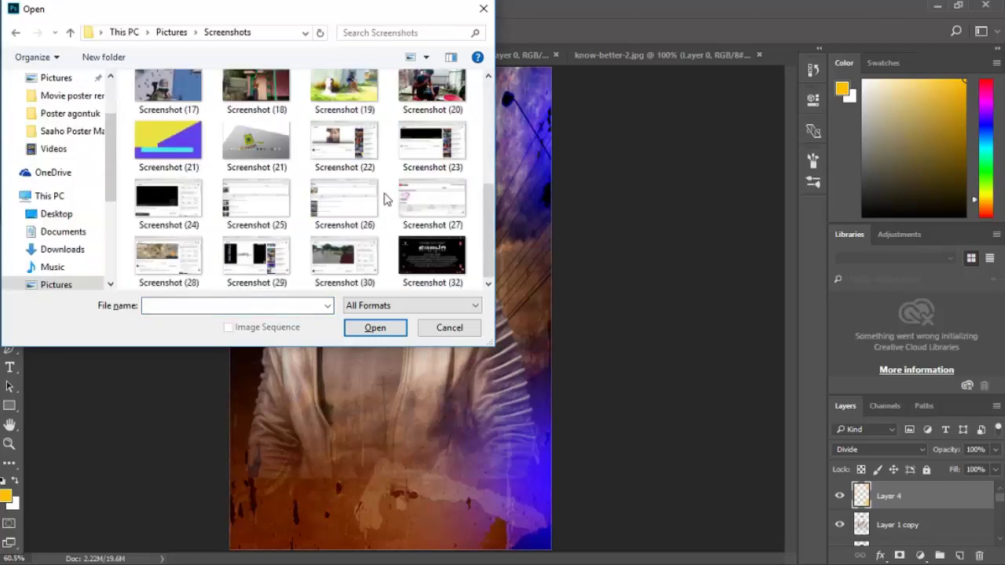
double_click(428, 271)
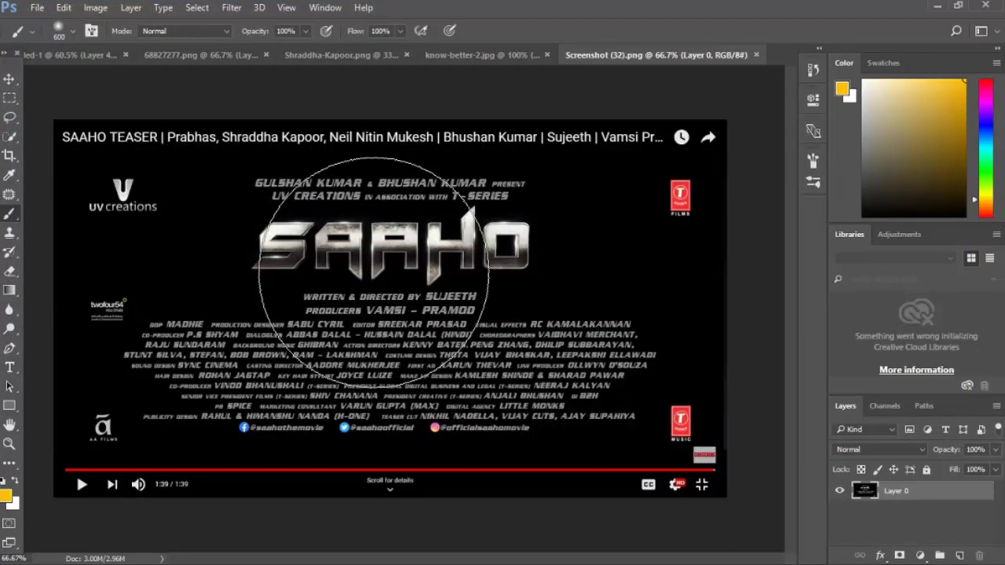
Copy the SAAHO title from the screenshot onto its own layer with a rectangular selection and place it across the poster's lower part
key("m")
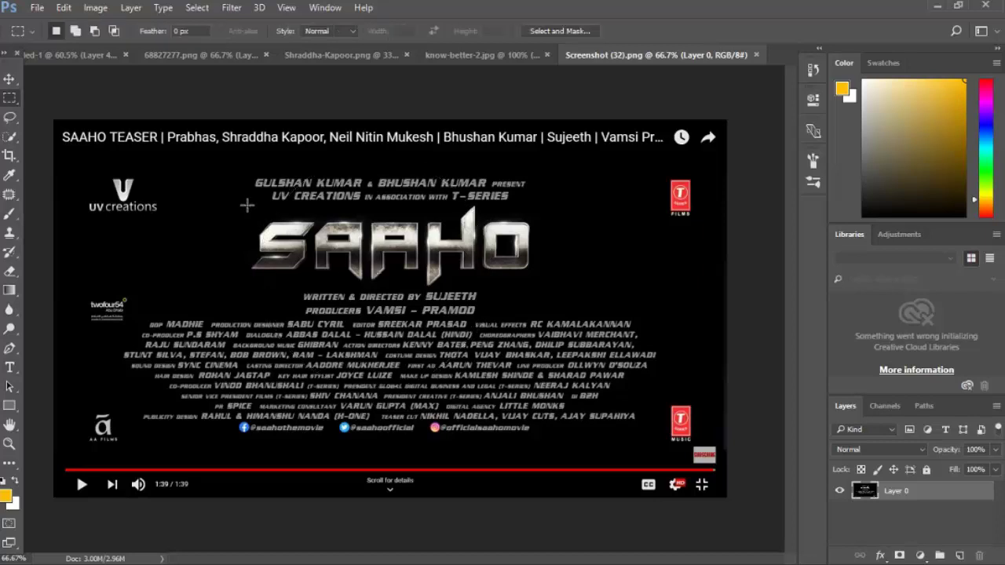
left_click_drag(235, 204, 560, 286)
key("ctrl+j")
key("v")
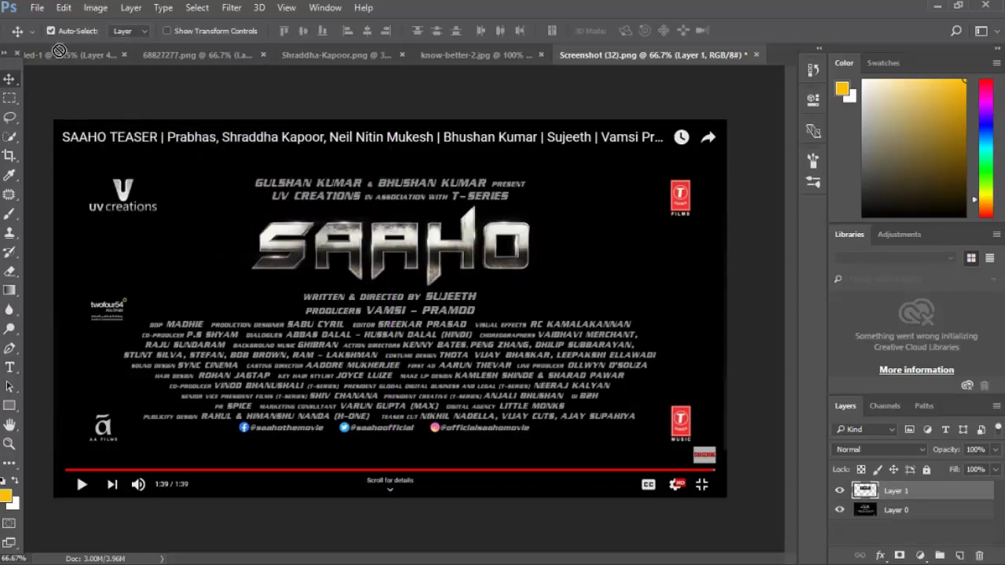
left_click_drag(58, 51, 446, 461)
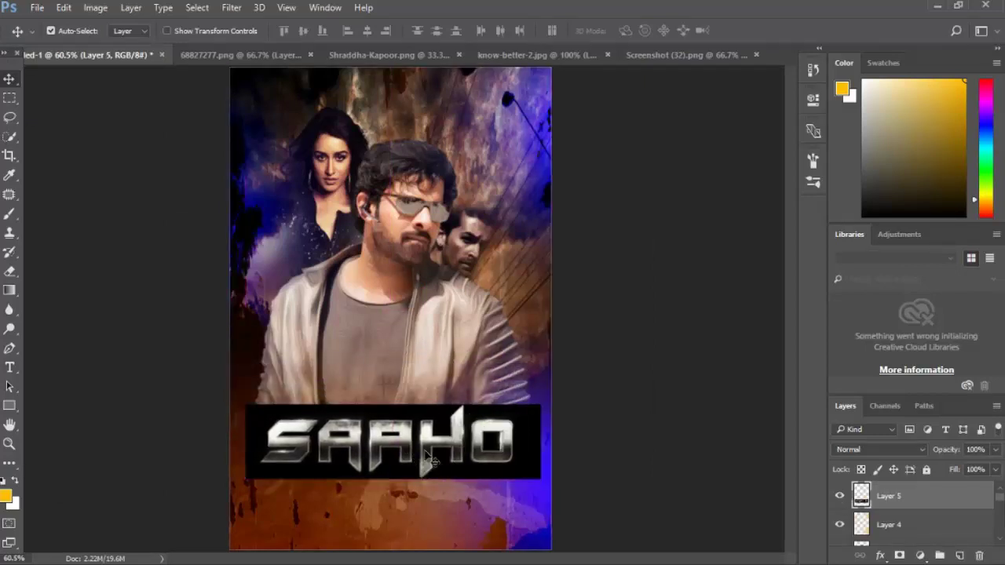
Remove the black background around the SAAHO title with the Magic Eraser at tolerance 32
key("e")
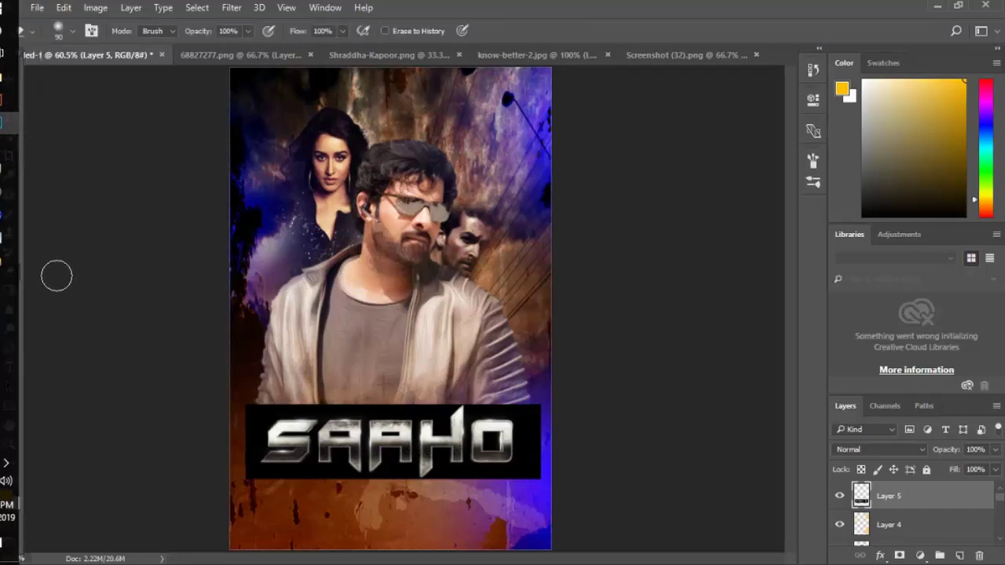
right_click(10, 271)
left_click(53, 301)
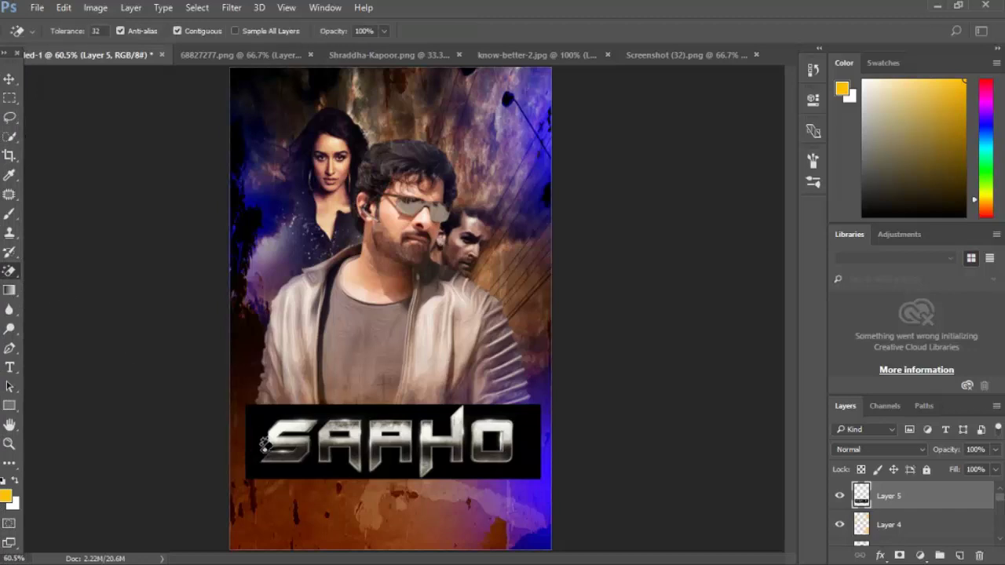
left_click(256, 433)
Add a Gradient Fill layer above the title using the Foreground to Transparent preset
key("ctrl+minus")
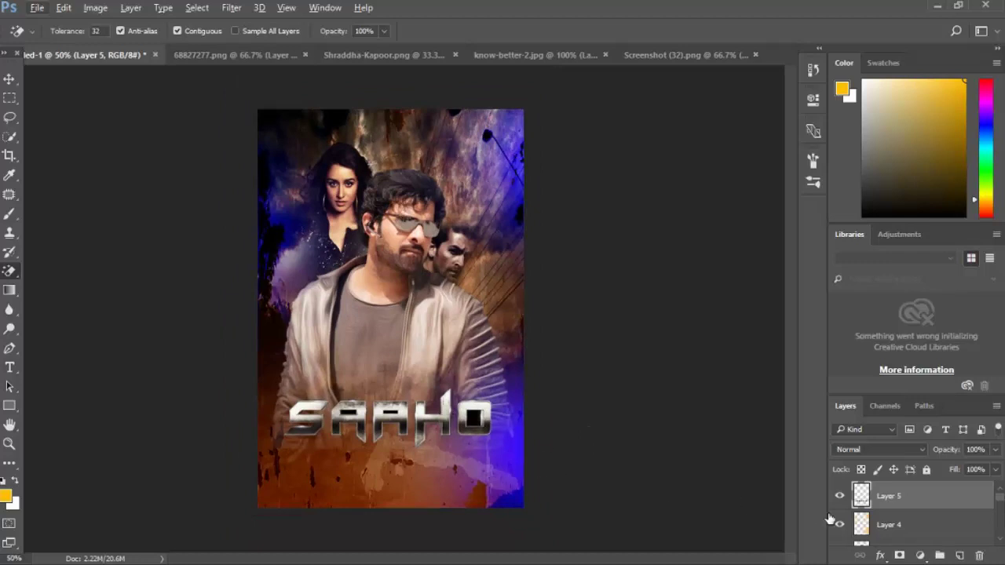
left_click(920, 556)
left_click(938, 256)
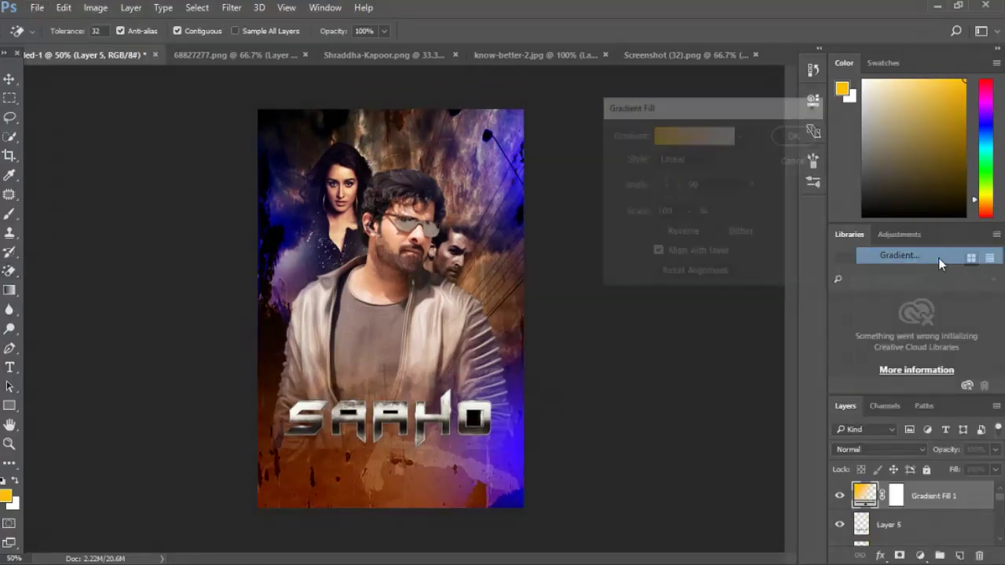
left_click(663, 137)
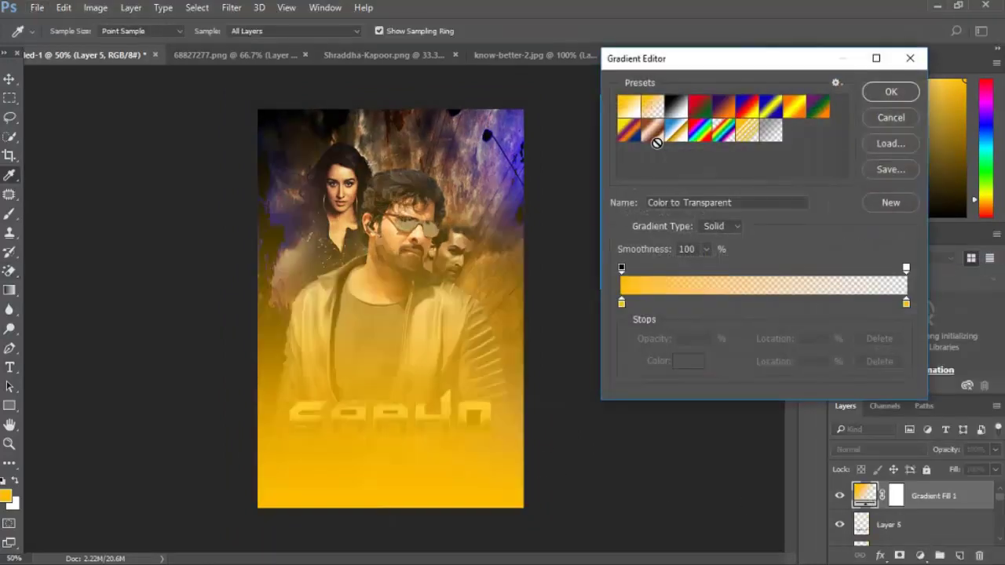
left_click(651, 110)
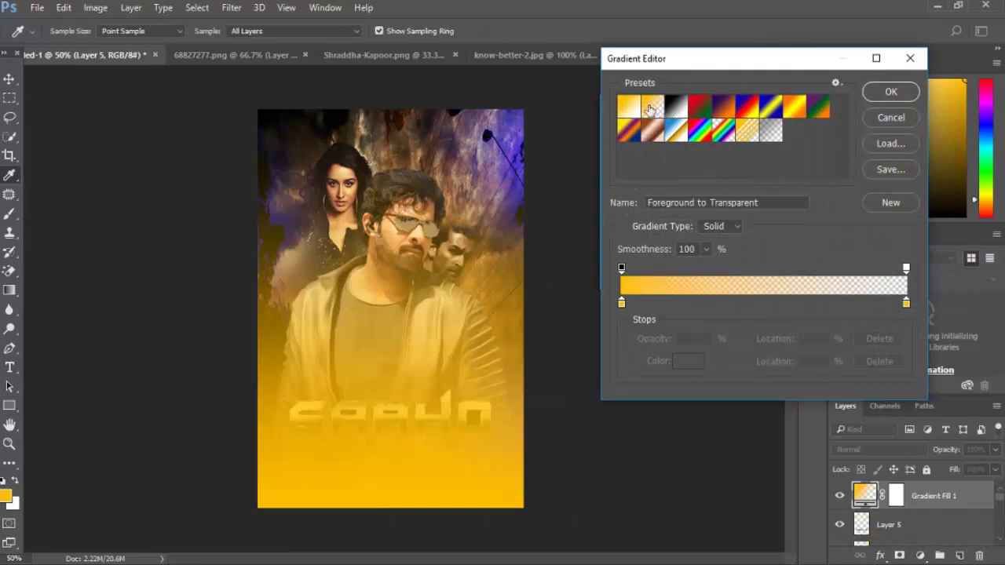
Set the gradient's starting colour stop to black (000000) and apply the linear 90° gradient fill
double_click(621, 303)
left_click_drag(386, 219, 234, 371)
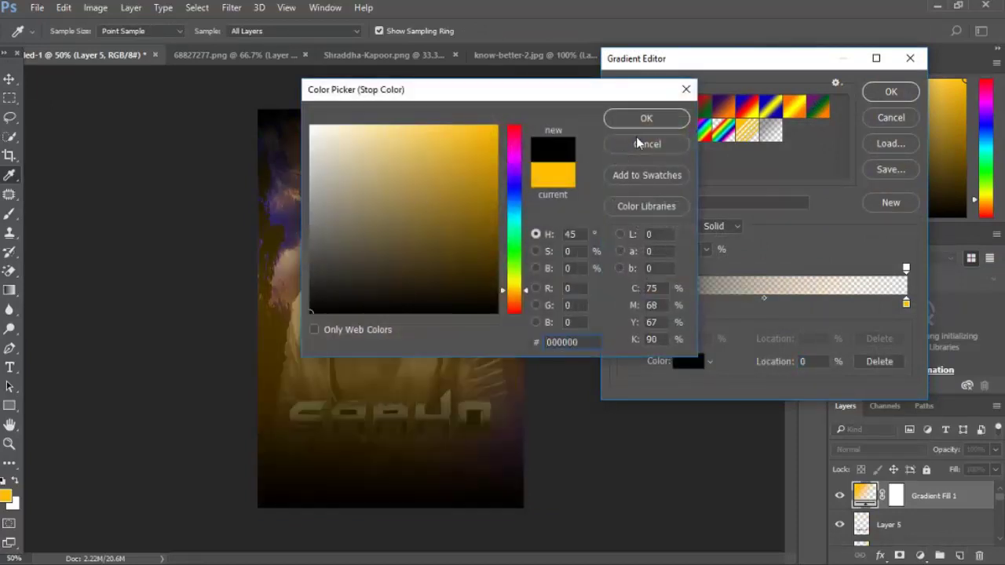
left_click(644, 119)
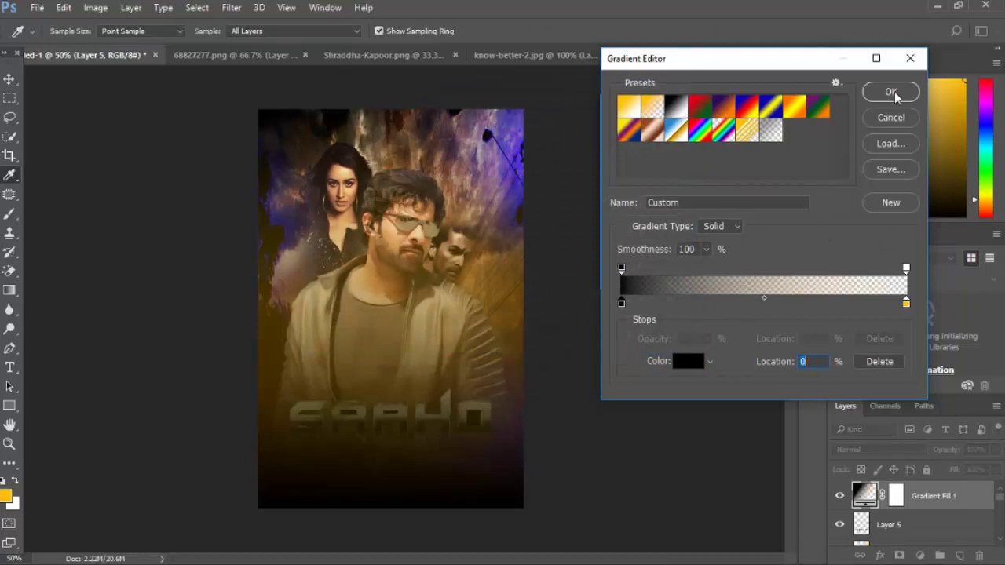
left_click(893, 93)
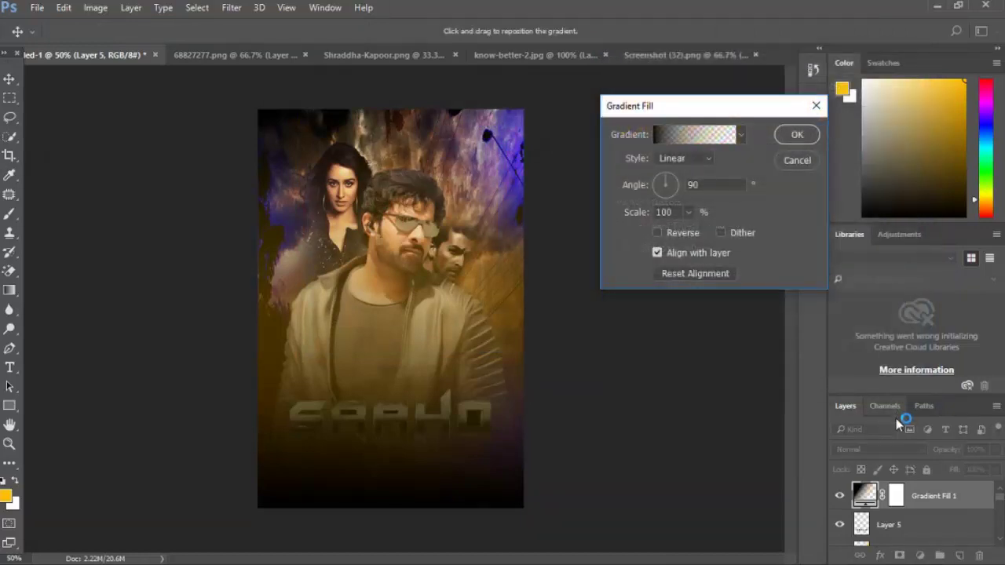
left_click(793, 139)
Try out blend modes on the Gradient Fill 1 layer, from Color through Exclusion and Hard Light, and set it to Overlay
left_click(866, 452)
left_click(854, 430)
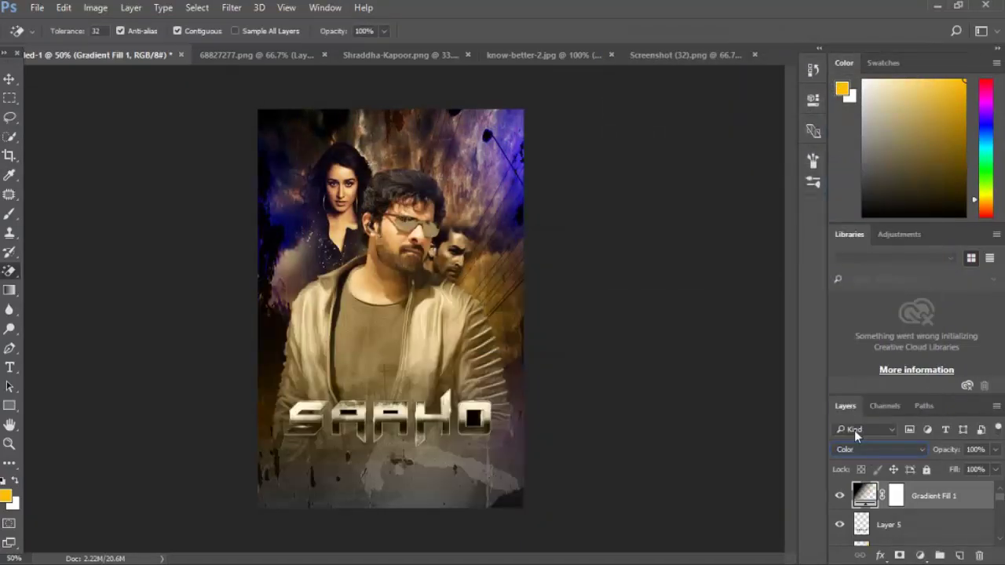
key("Up")
key("Up")
key("Up")
key("Up")
key("Up")
key("Up")
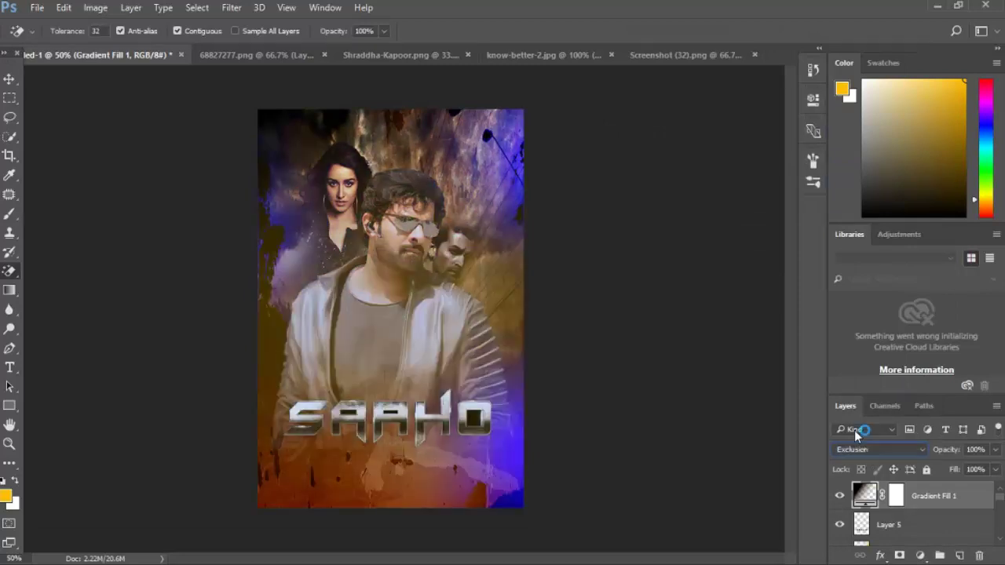
key("Up")
key("Up")
key("Up")
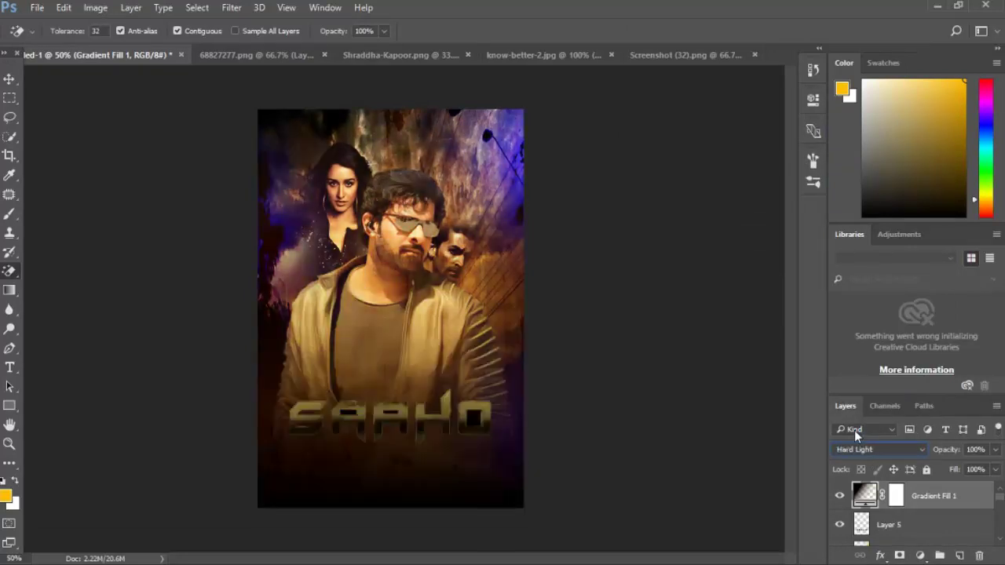
key("Up")
key("Up")
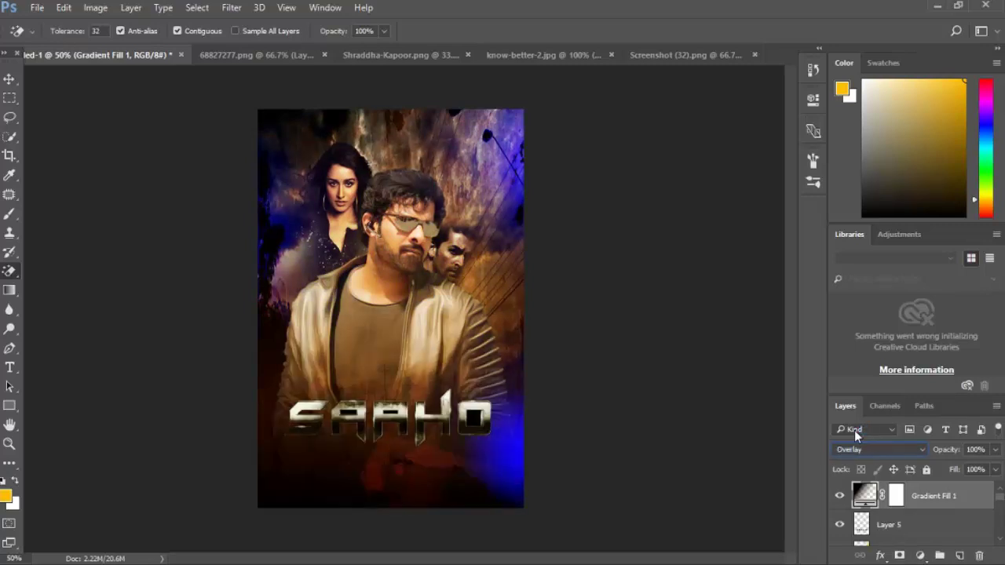
Lower the Gradient Fill 1 layer's fill to 74% and its opacity to 72%
left_click(995, 469)
left_click_drag(997, 488, 978, 488)
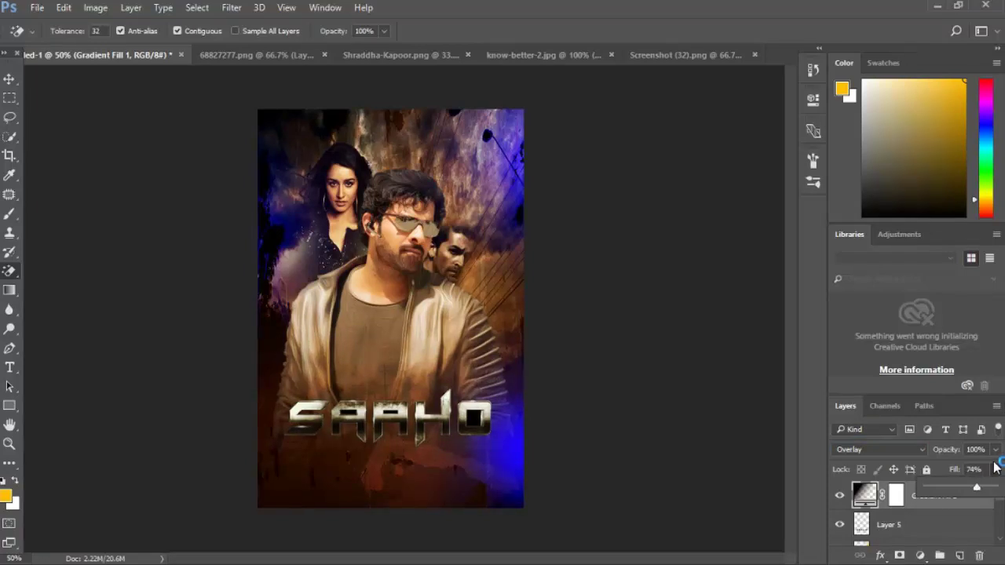
left_click(995, 450)
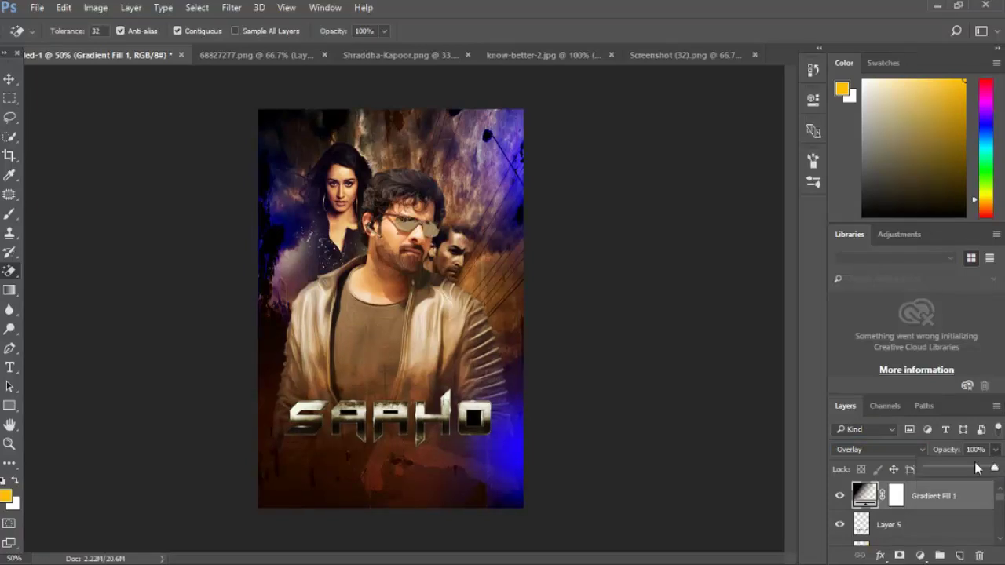
left_click(977, 468)
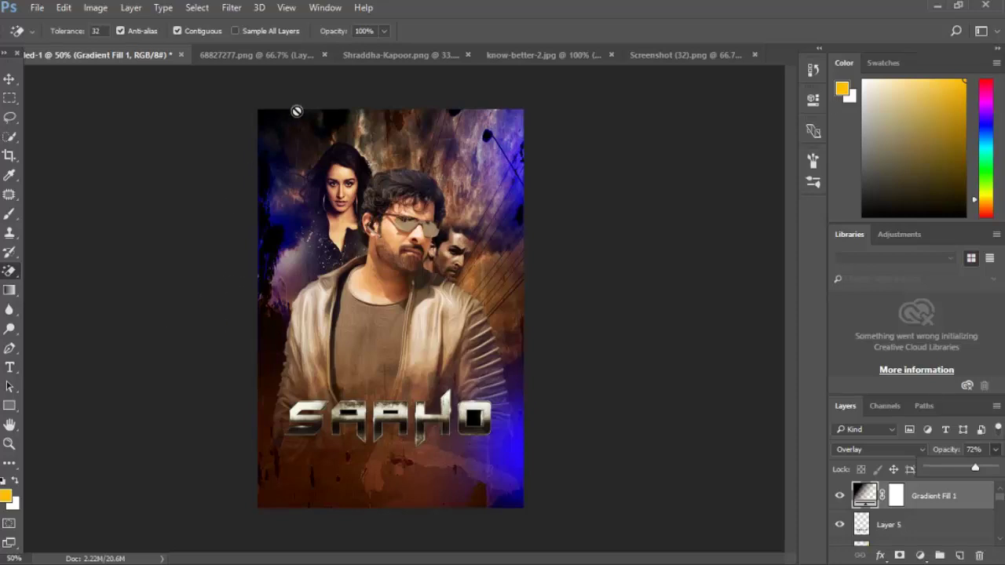
Close the know-better-2.jpg, Shraddha-Kapoor.png and 68827277.png source documents without saving changes
left_click(612, 55)
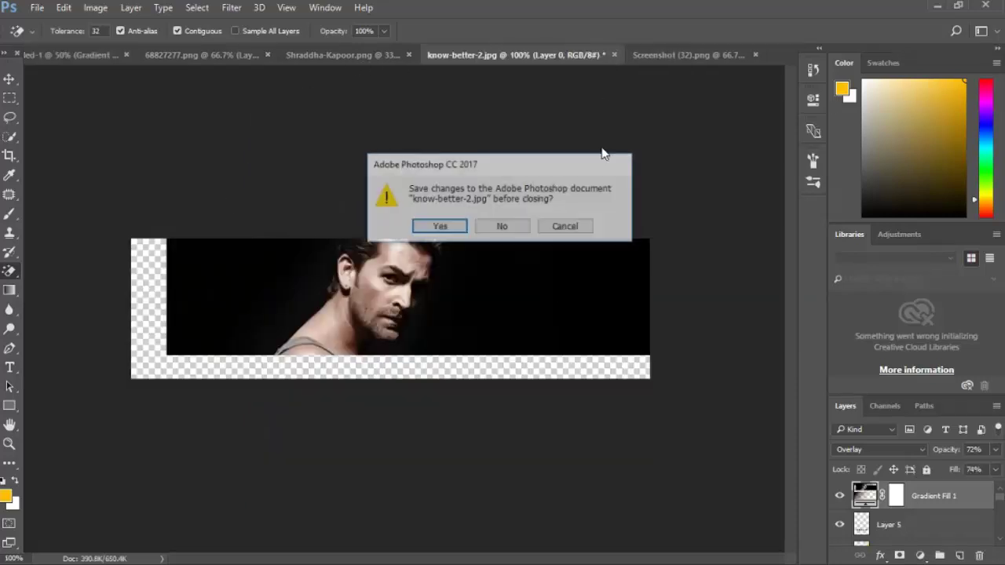
left_click(500, 290)
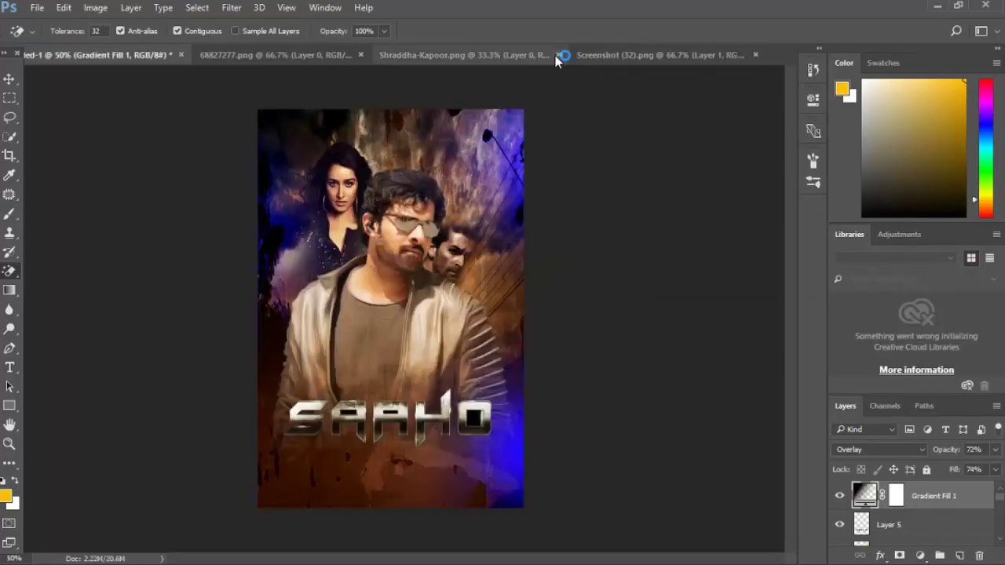
left_click(559, 55)
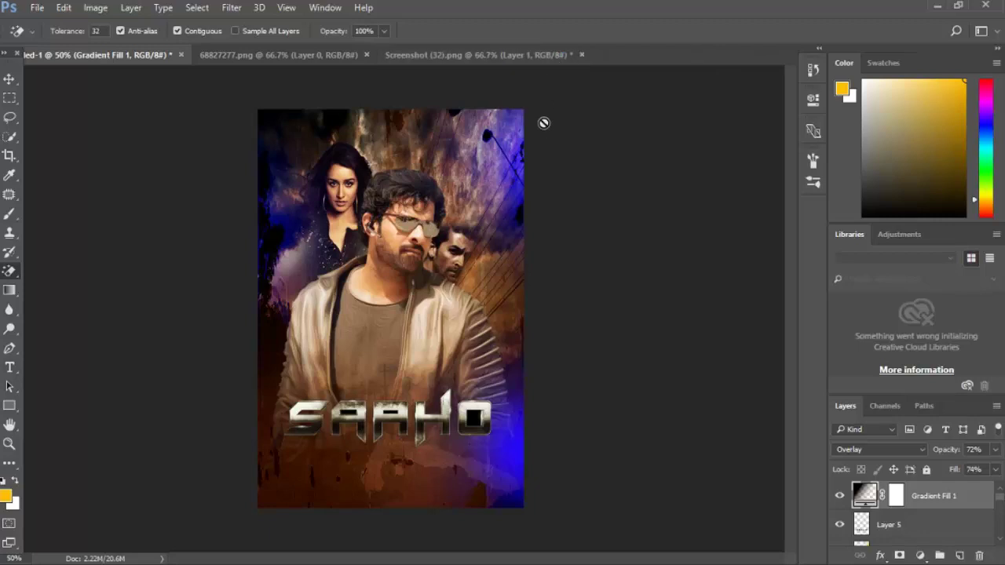
left_click(366, 55)
In Screenshot (32).png, copy the credits block below the SAAHO title from Layer 0 onto its own layer
left_click(314, 57)
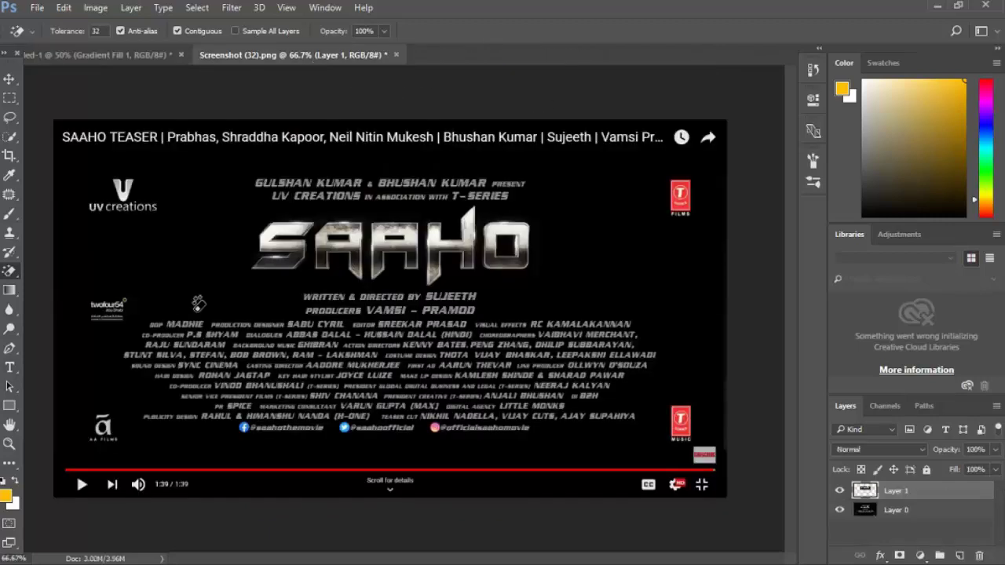
key("m")
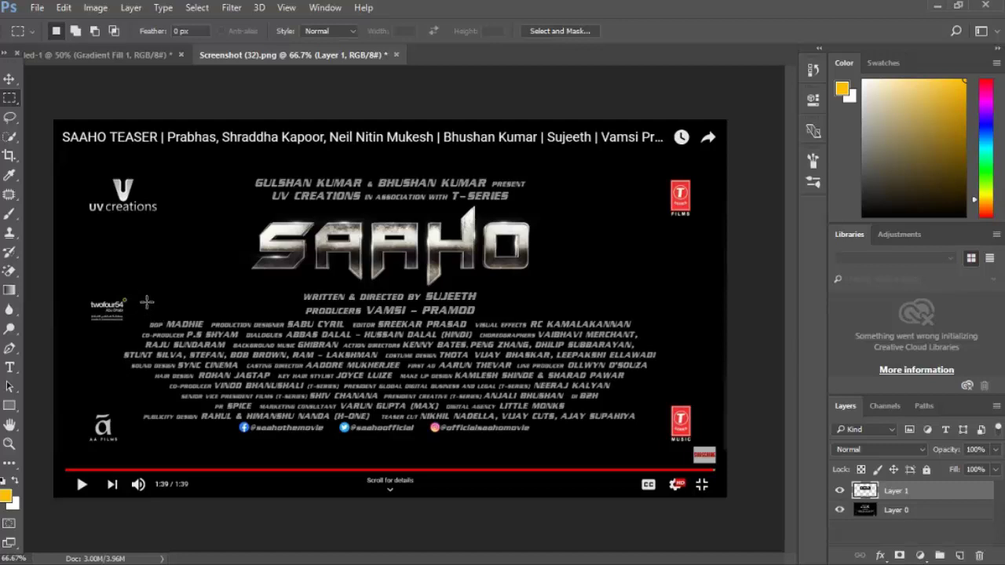
left_click_drag(109, 283, 670, 423)
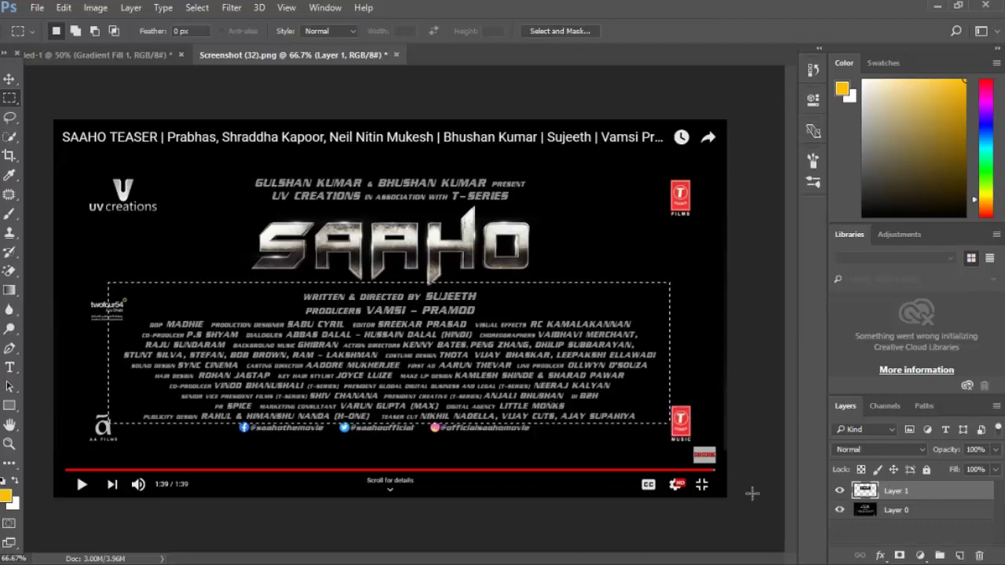
left_click(859, 518)
key("ctrl+j")
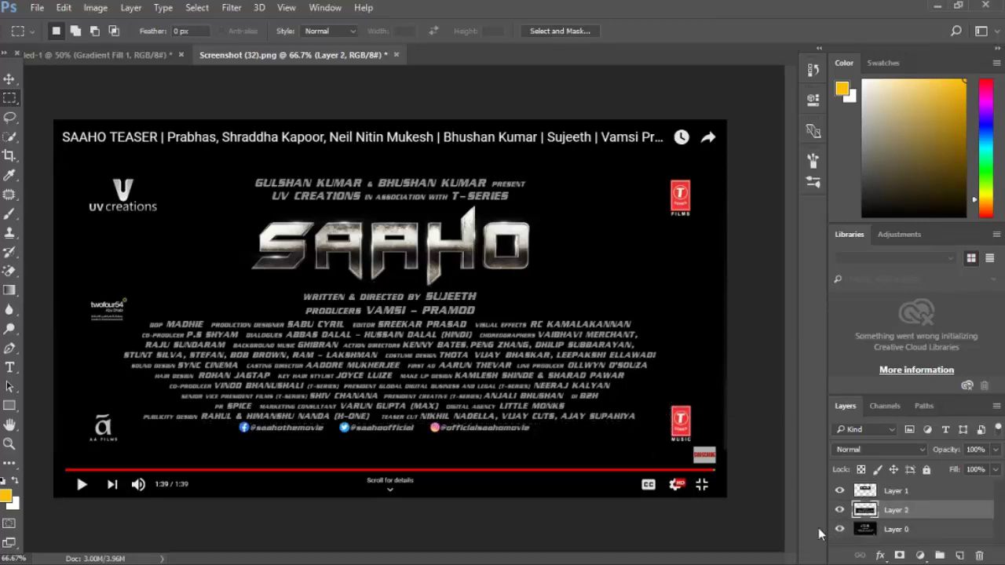
Bring the credits block into the poster, scale it to about 42% centred below the SAAHO title, and erase its black background
key("v")
left_click_drag(271, 348, 384, 470)
key("ctrl+t")
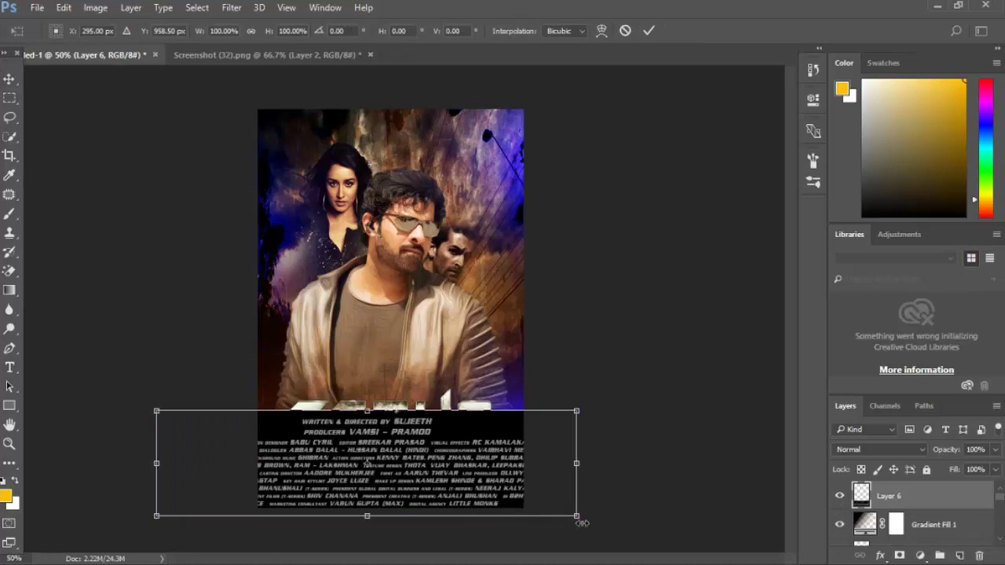
left_click_drag(582, 523, 439, 480)
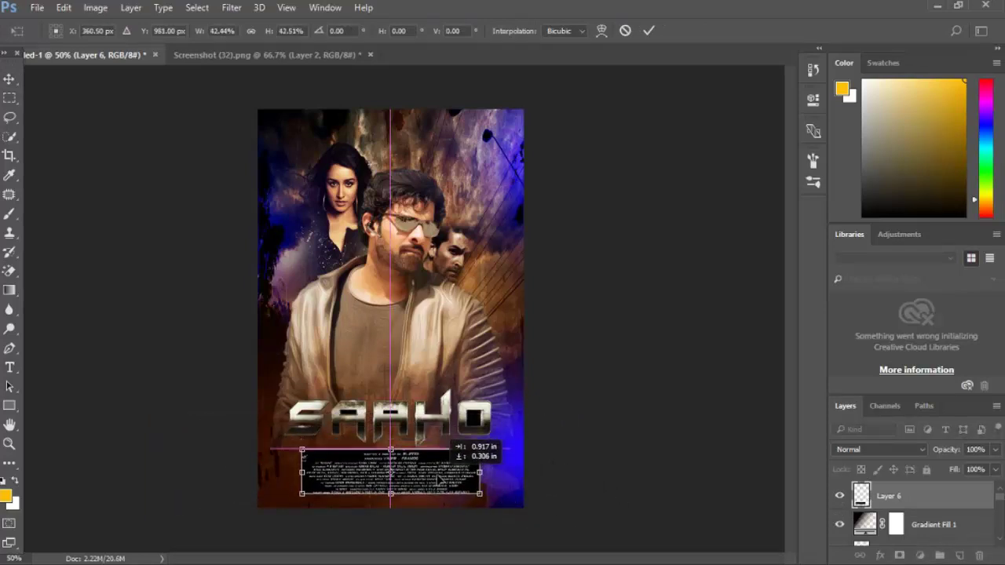
key("Return")
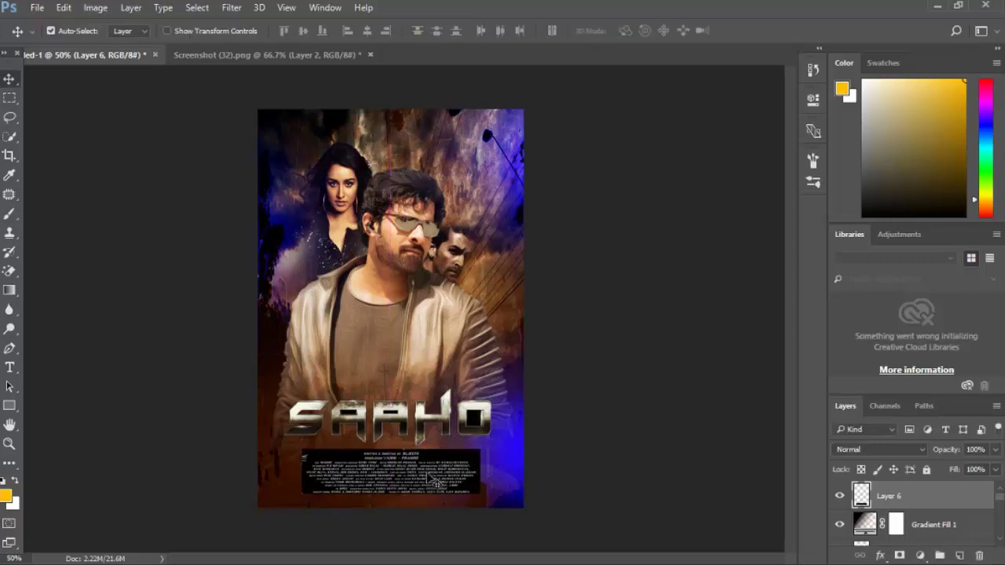
key("e")
left_click(336, 452)
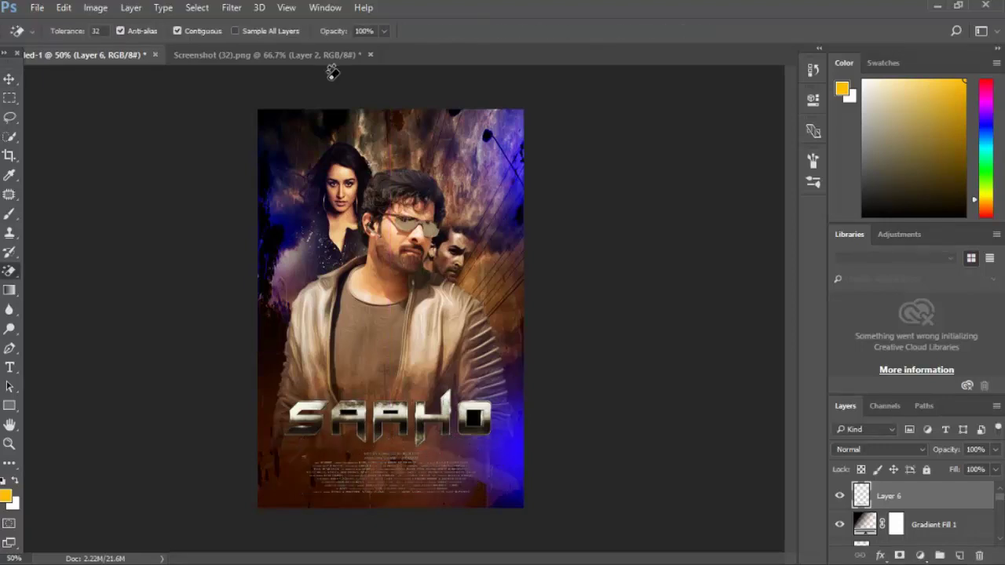
In Screenshot (32).png, copy the row of Facebook, Twitter and Instagram handles from Layer 0 onto a new layer
left_click(270, 59)
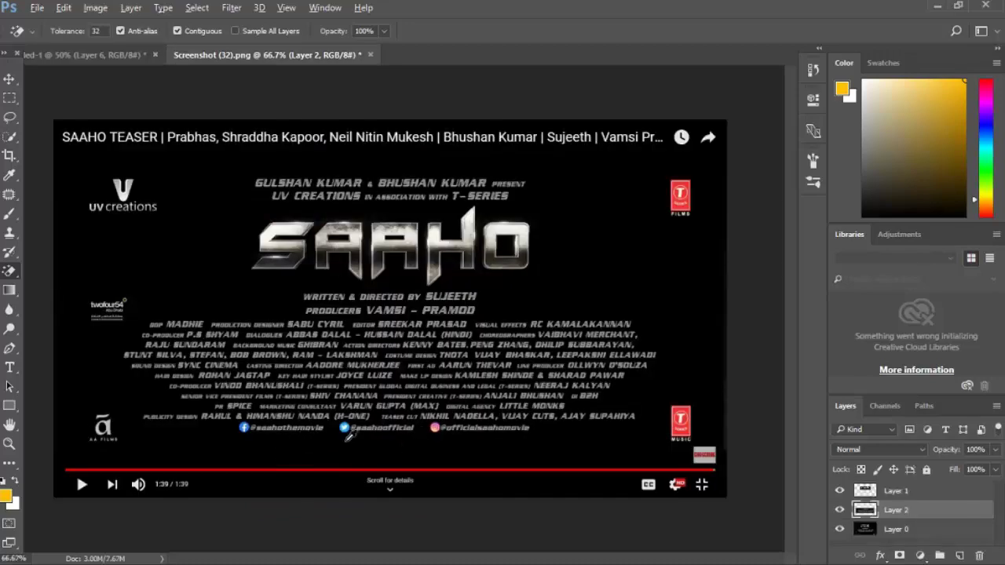
scroll(352, 435, "up", 3)
key("m")
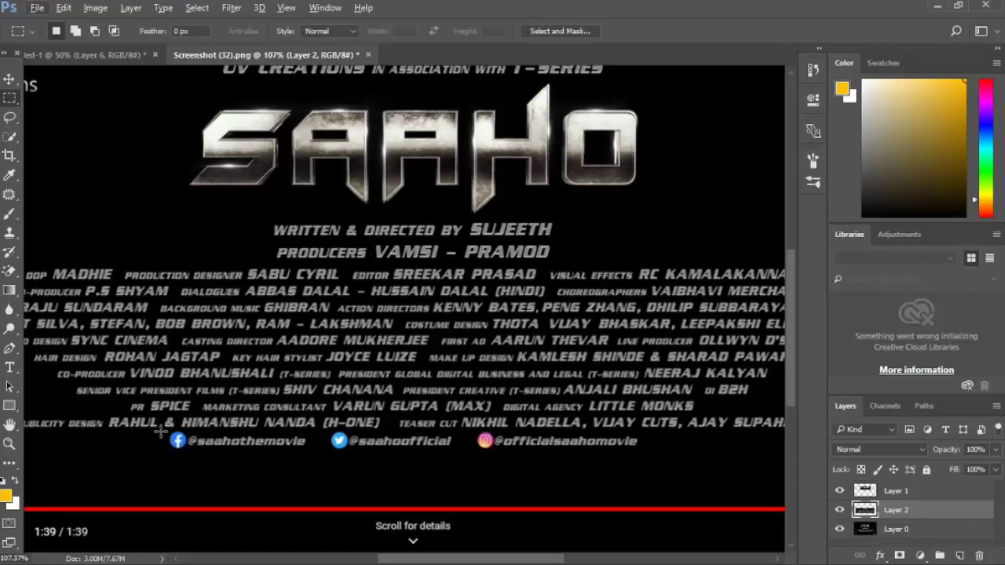
left_click_drag(160, 431, 671, 456)
left_click(893, 530)
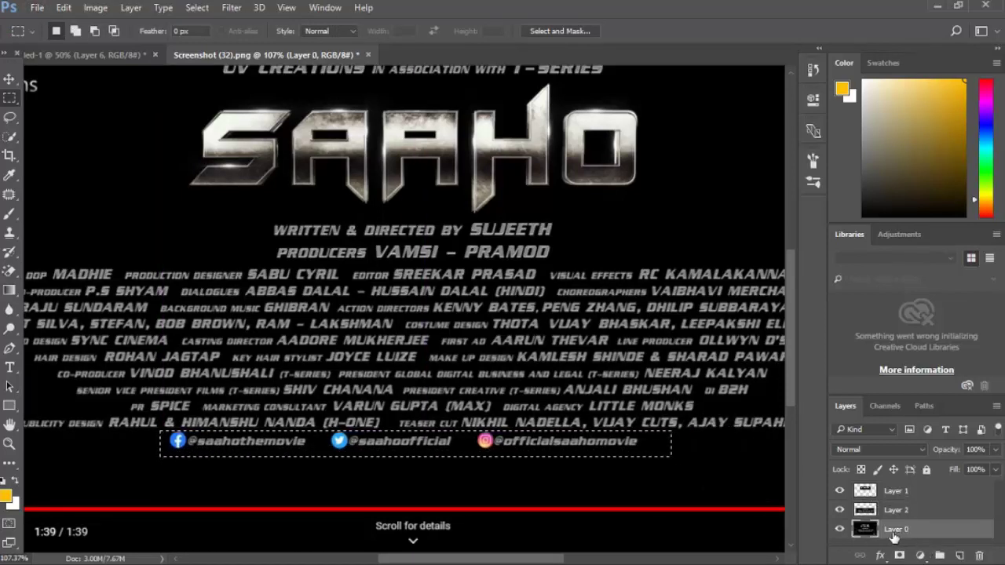
key("ctrl+j")
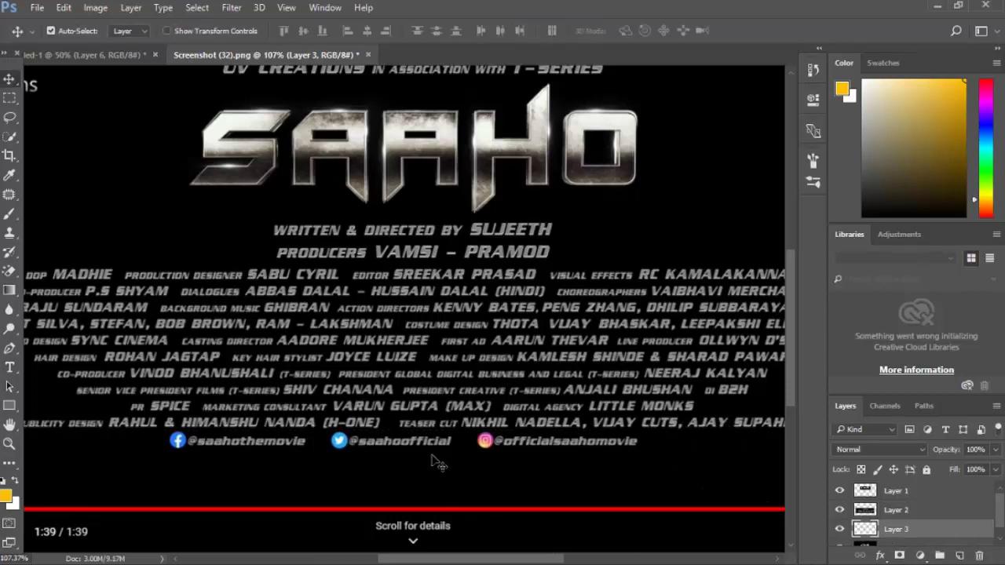
Bring the social handles row into the poster and scale it to about 64%, placing it just below the credits block
key("v")
left_click_drag(436, 456, 409, 502)
key("ctrl+t")
scroll(424, 471, "up", 5)
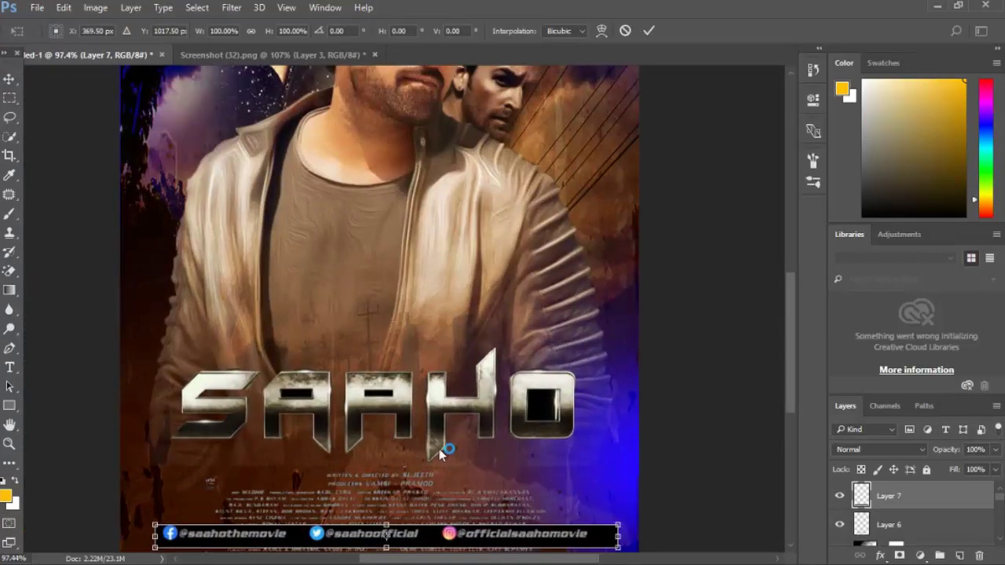
scroll(517, 302, "down", 4)
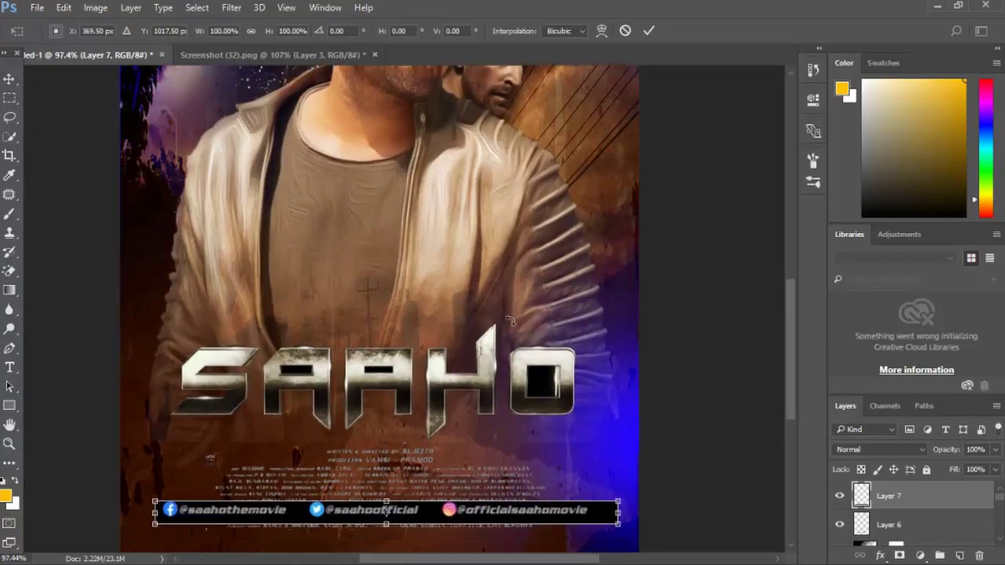
left_click_drag(509, 420, 503, 453)
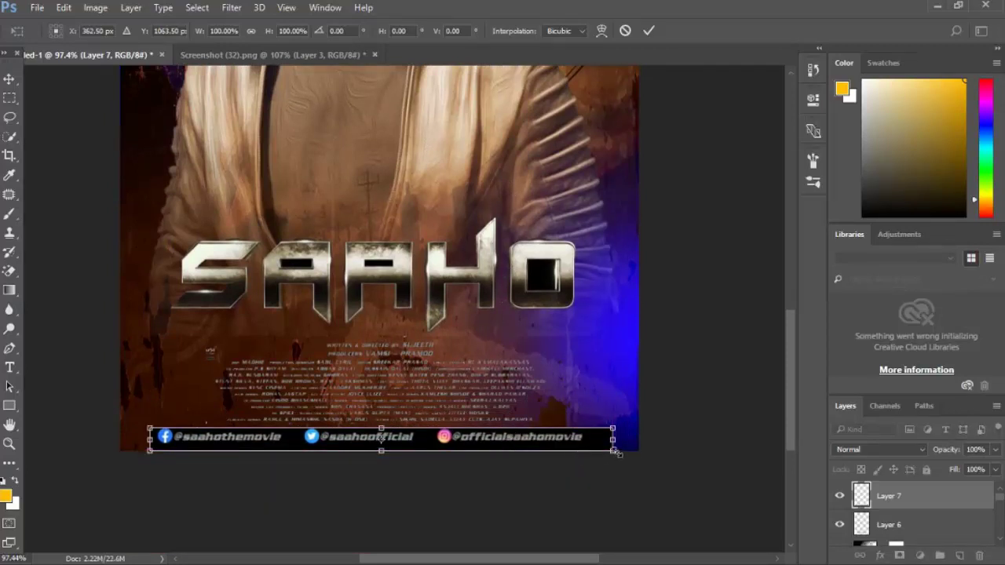
left_click_drag(615, 453, 481, 436)
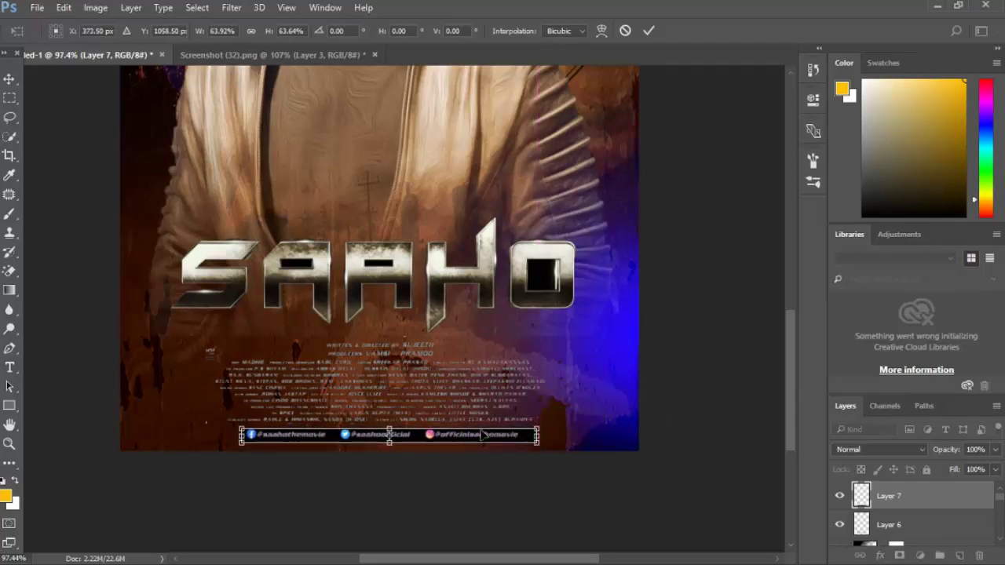
key("Return")
Remove the black background around the social handles row with the Magic Eraser at tolerance 32
scroll(338, 450, "up", 3)
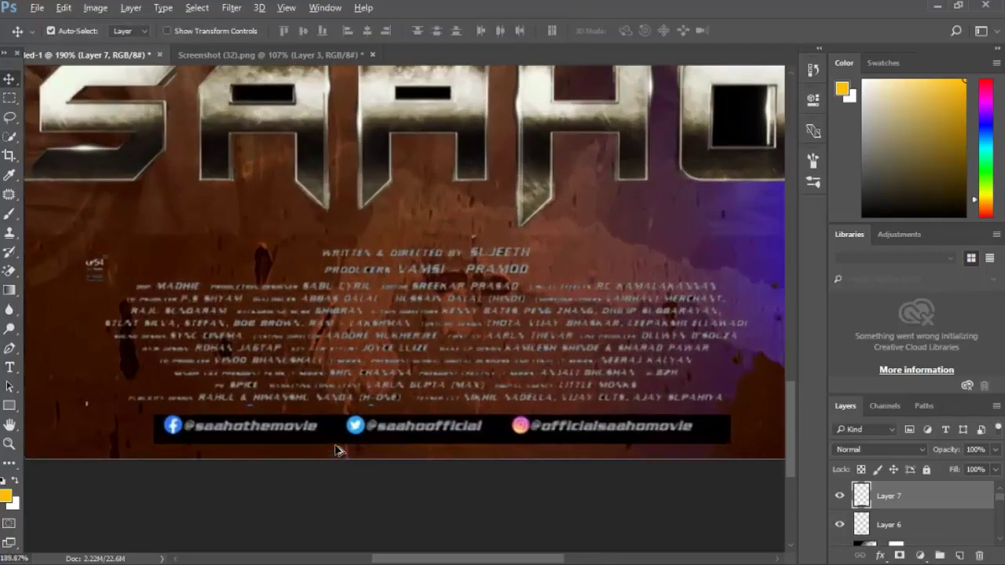
key("alt+e")
key("Escape")
key("shift+e")
left_click(329, 438)
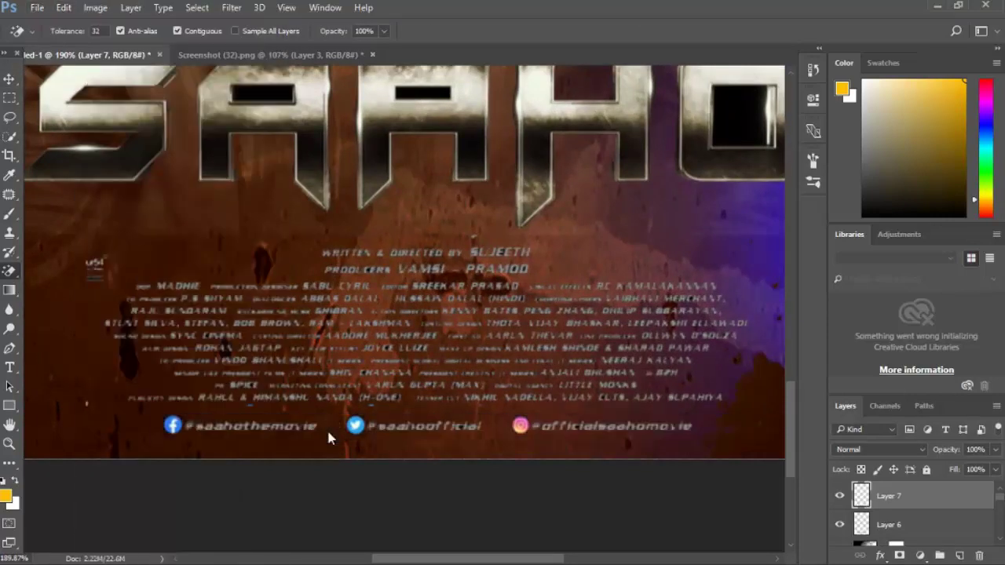
scroll(329, 438, "down", 3)
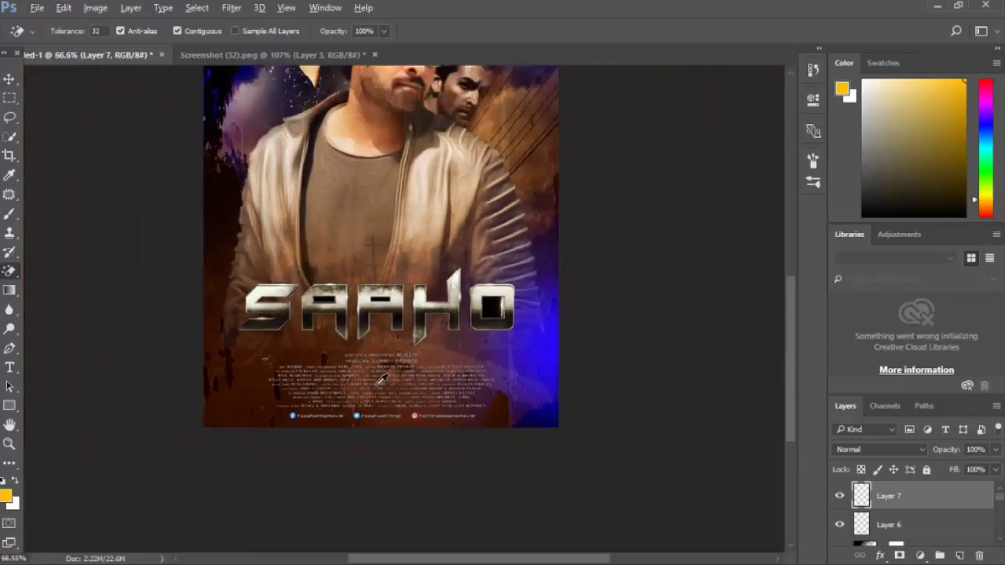
scroll(383, 379, "down", 2)
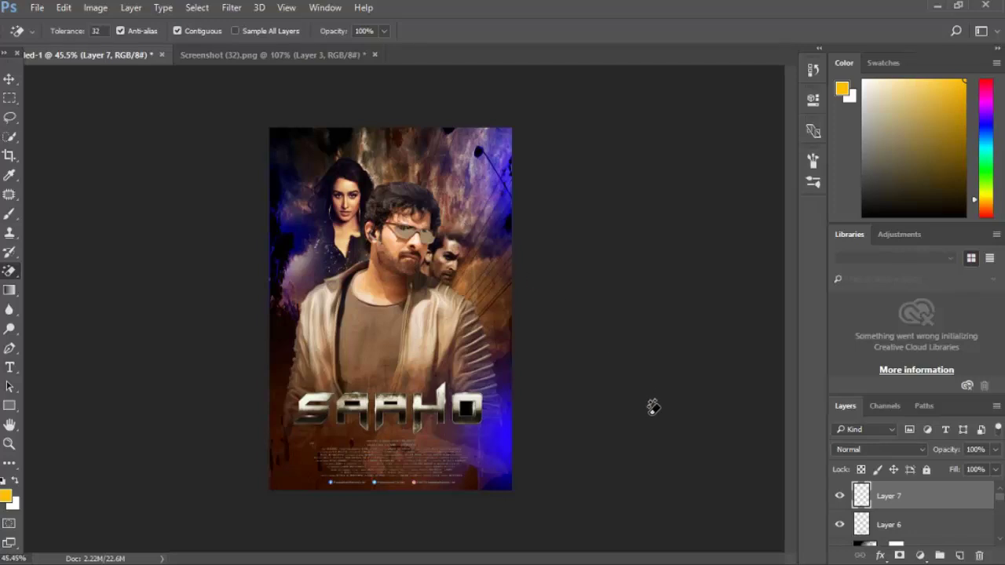
scroll(874, 534, "down", 1)
scroll(874, 533, "down", 3)
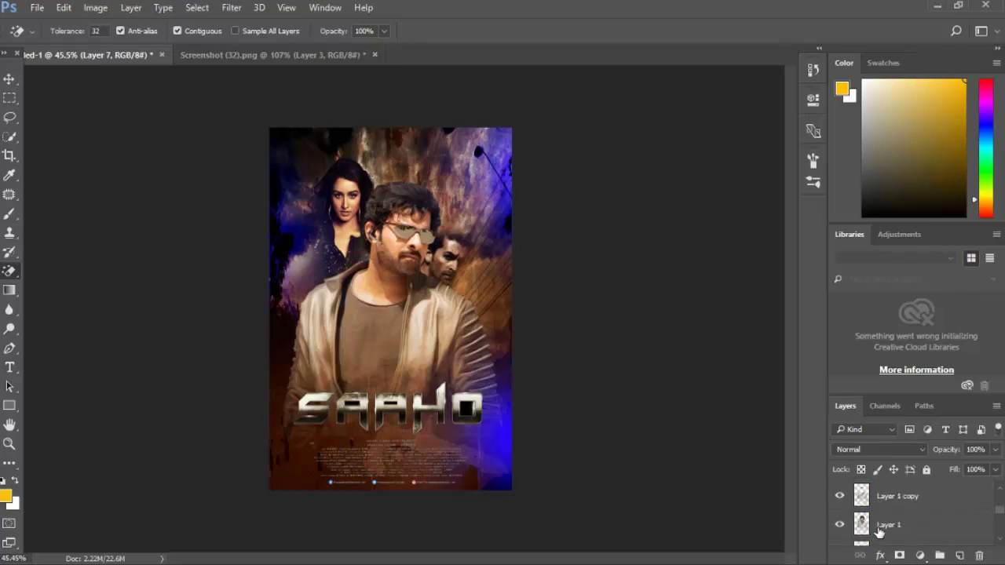
scroll(881, 532, "down", 4)
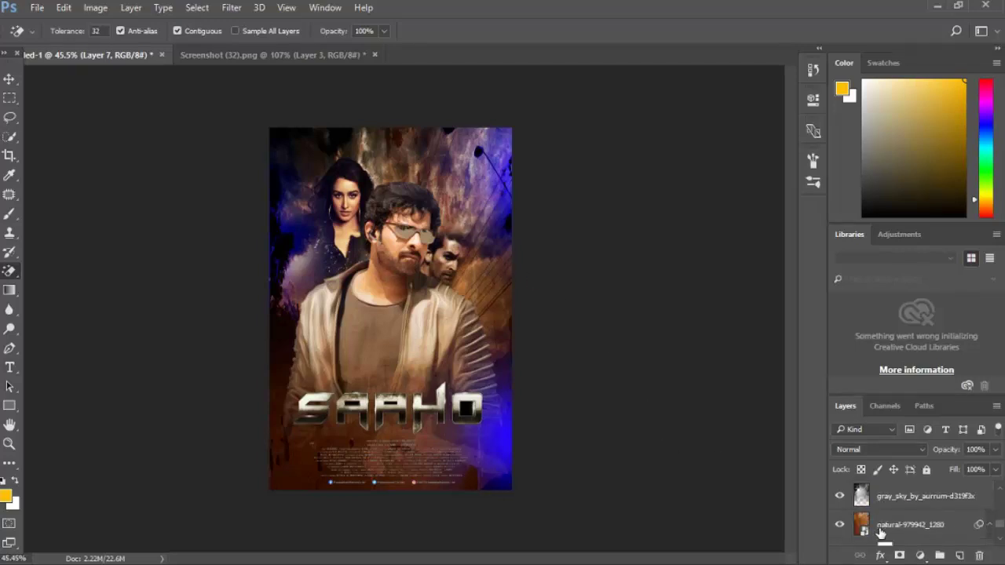
scroll(881, 530, "down", 3)
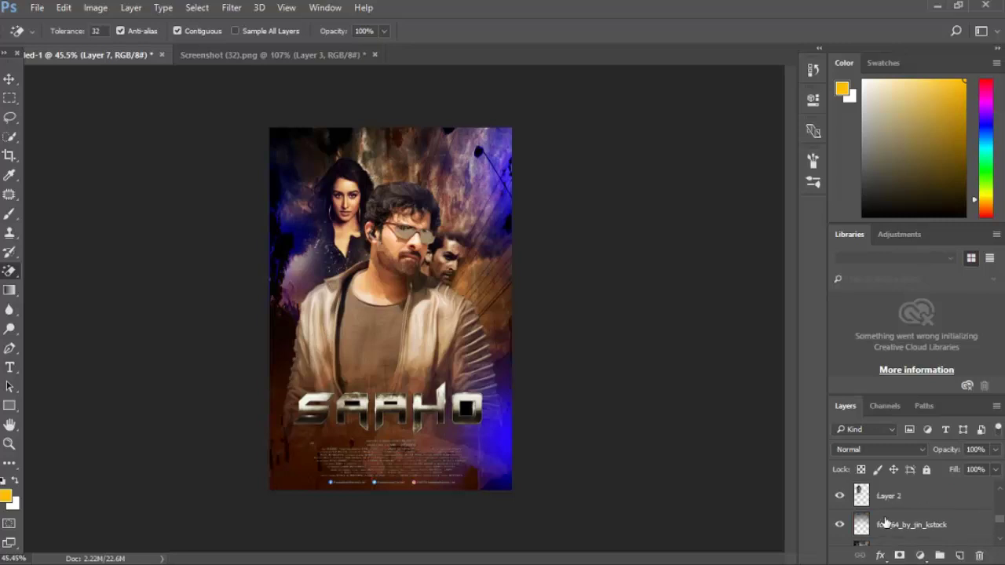
scroll(885, 523, "up", 1)
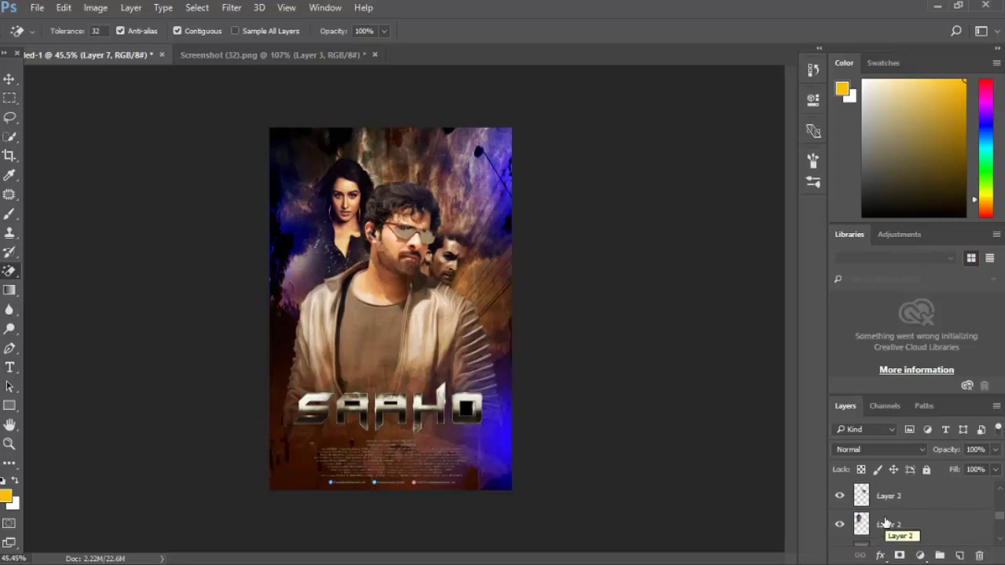
scroll(885, 523, "down", 1)
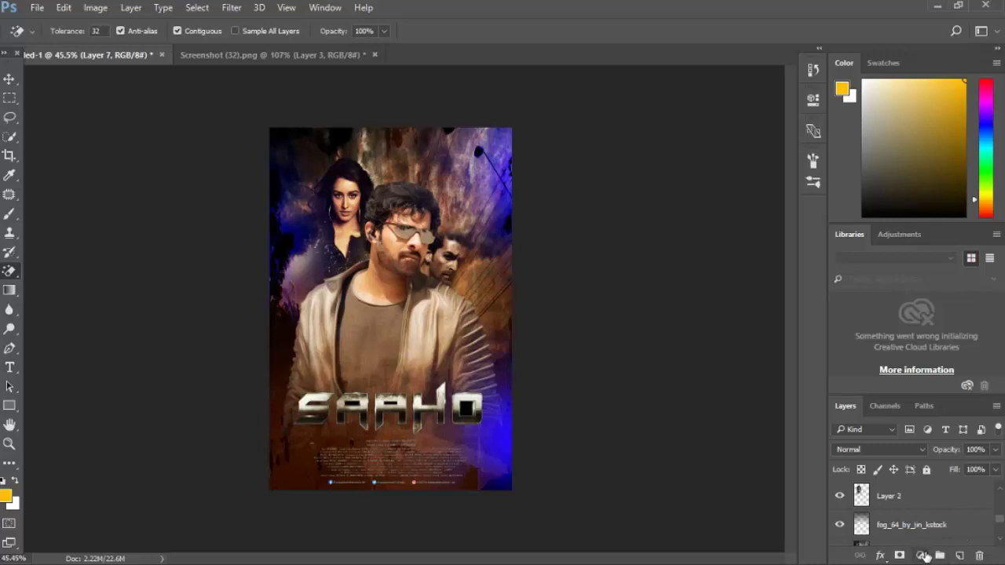
Add a Solid Color fill layer in white (ffffff) above the social handles layer
left_click(920, 555)
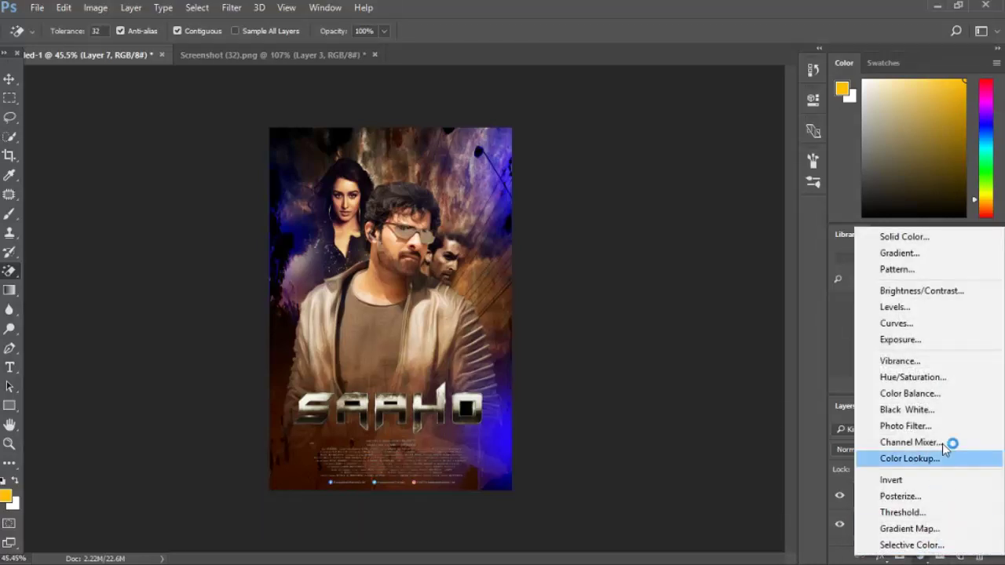
left_click(929, 237)
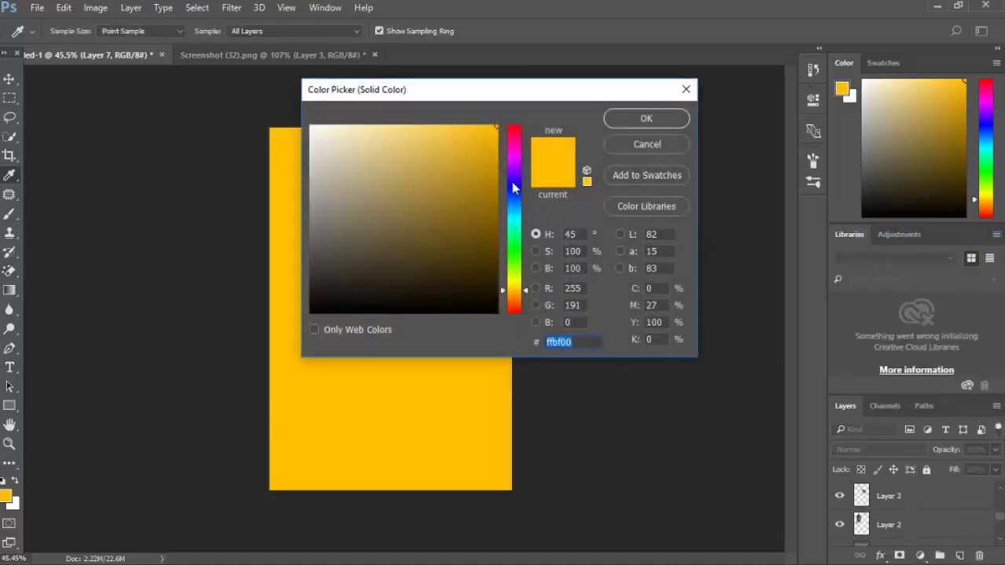
left_click_drag(403, 172, 224, 103)
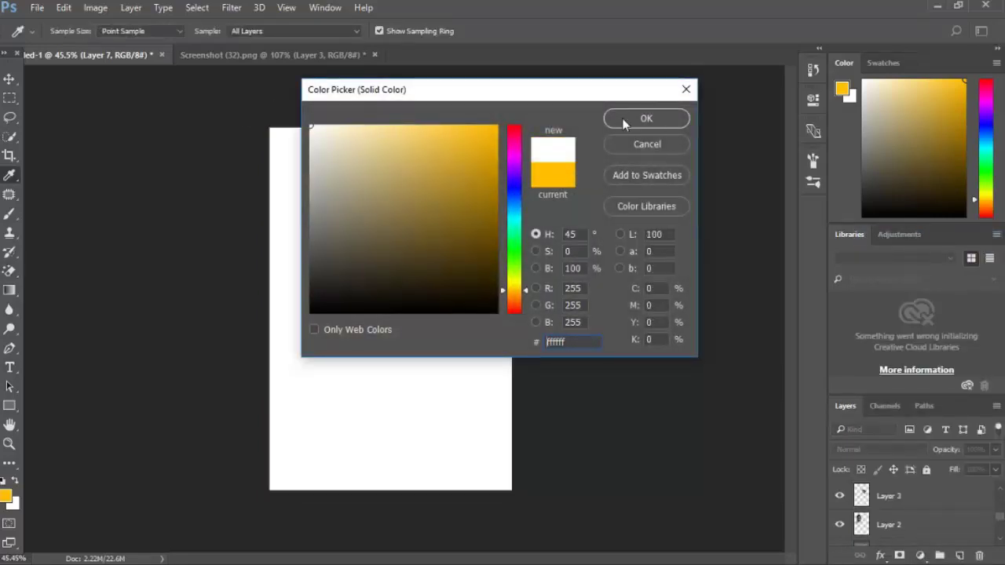
left_click(624, 118)
Try out the blend modes on the white fill layer, settle on Darker Color, and compare the poster with the layer hidden and shown
left_click(875, 450)
left_click(871, 438)
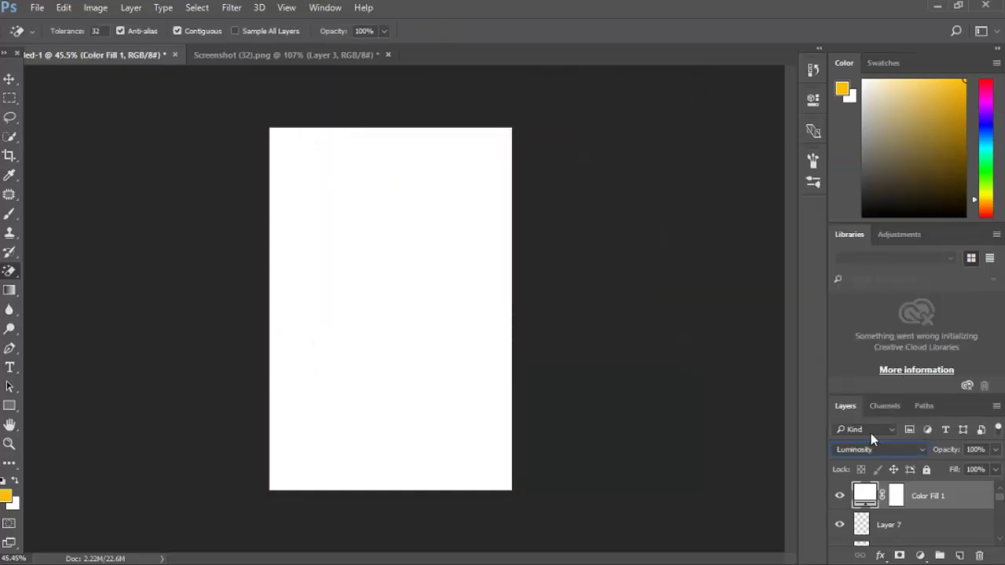
key("Up")
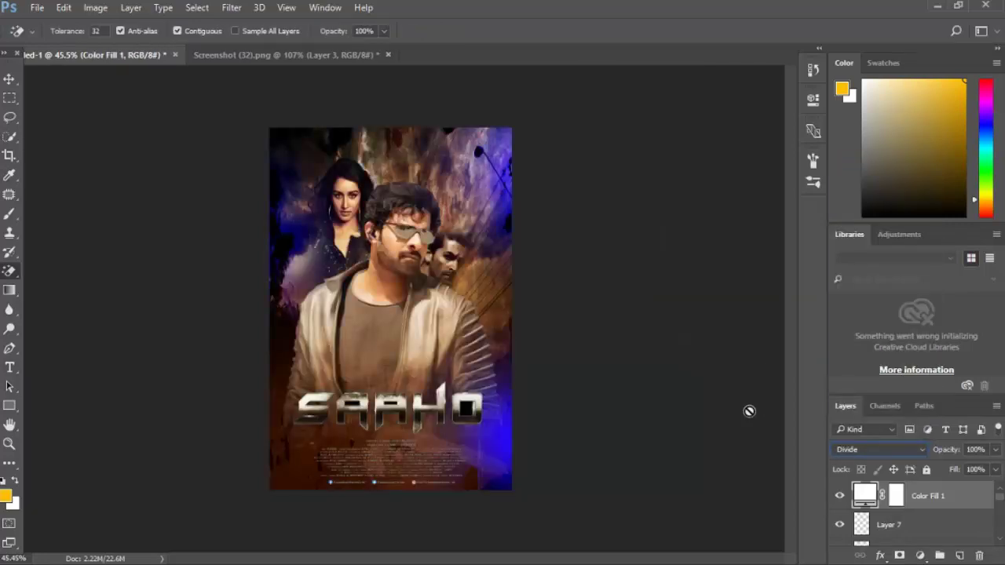
key("Up")
key("Up")
key("Up")
key("Up")
key("Up")
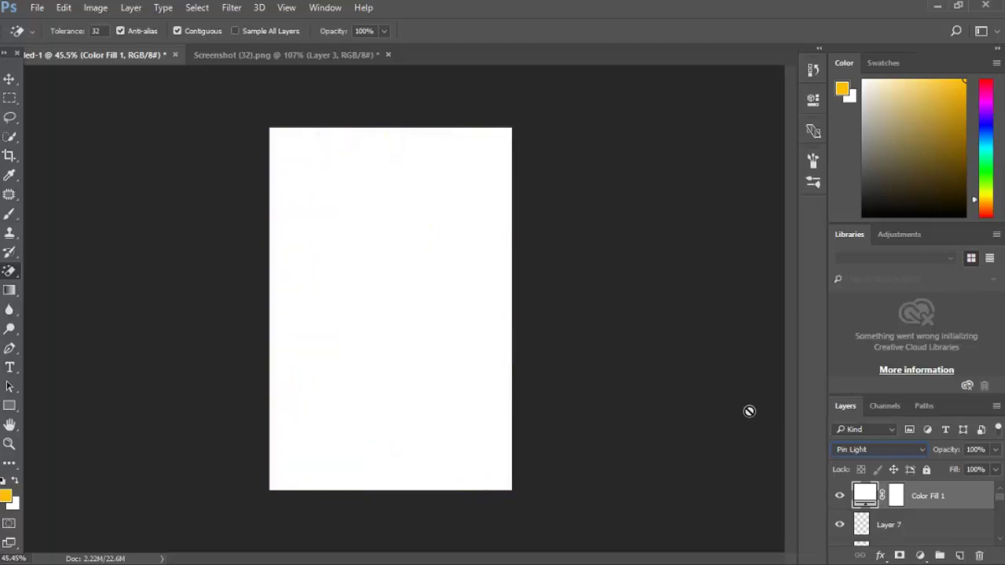
key("Up")
key("Up")
key("Up")
key("Up")
key("Up")
key("Up")
key("Up")
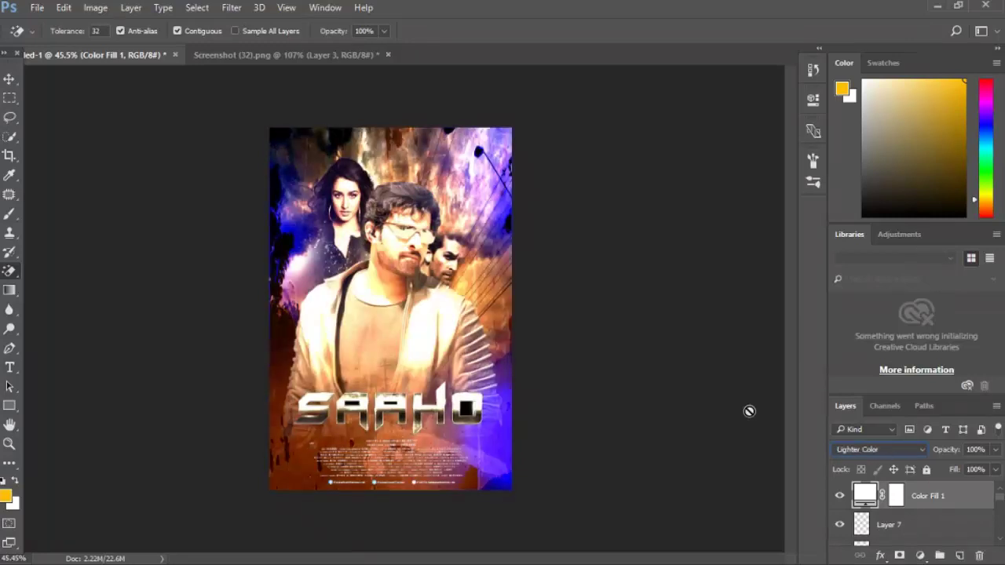
key("Up")
key("Up")
key("Up")
key("Up")
key("Up")
key("Up")
key("Up")
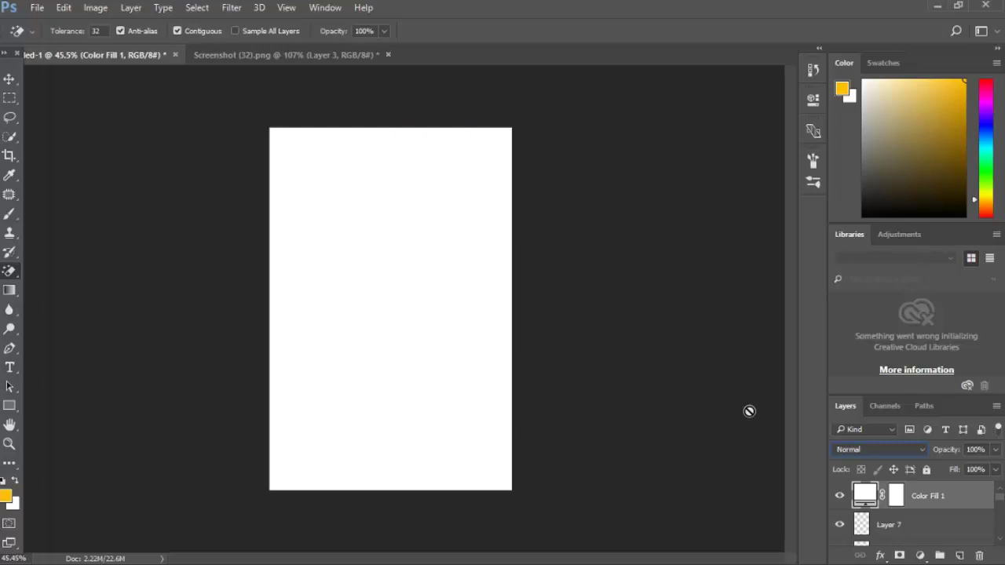
key("Down")
key("Down")
key("Down")
key("Down")
key("Down")
key("Down")
key("Up")
key("Up")
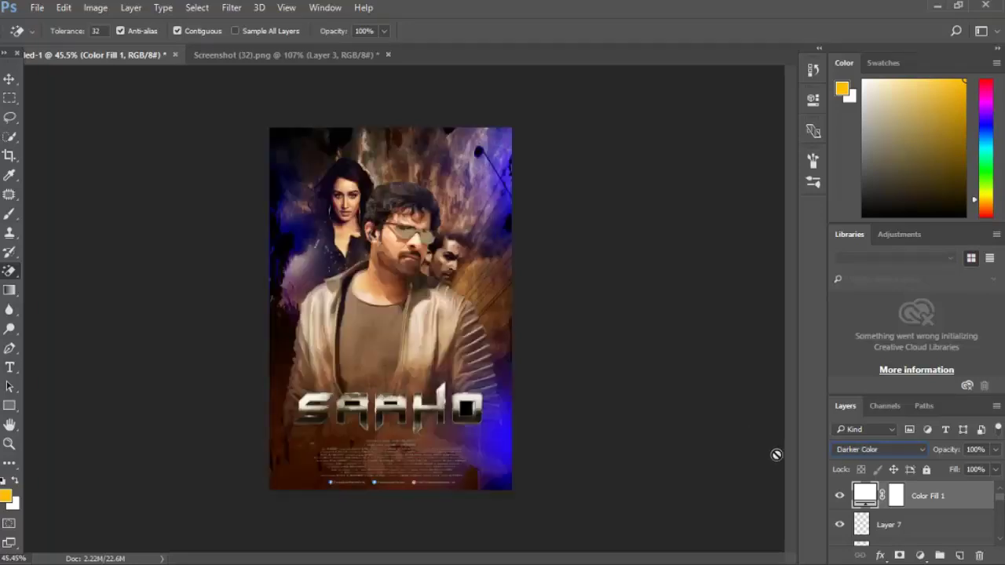
left_click(838, 498)
left_click(838, 497)
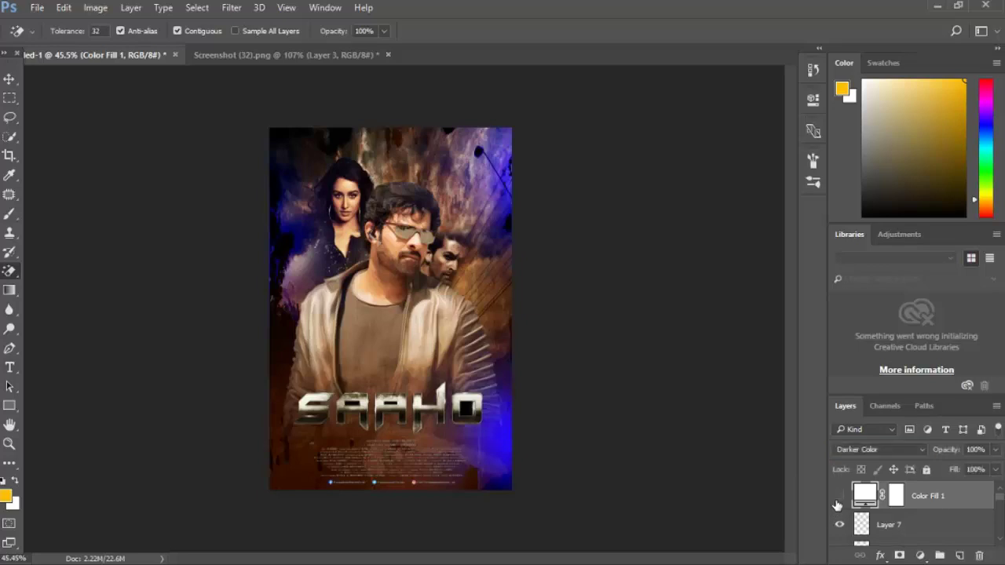
scroll(467, 314, "up", 3)
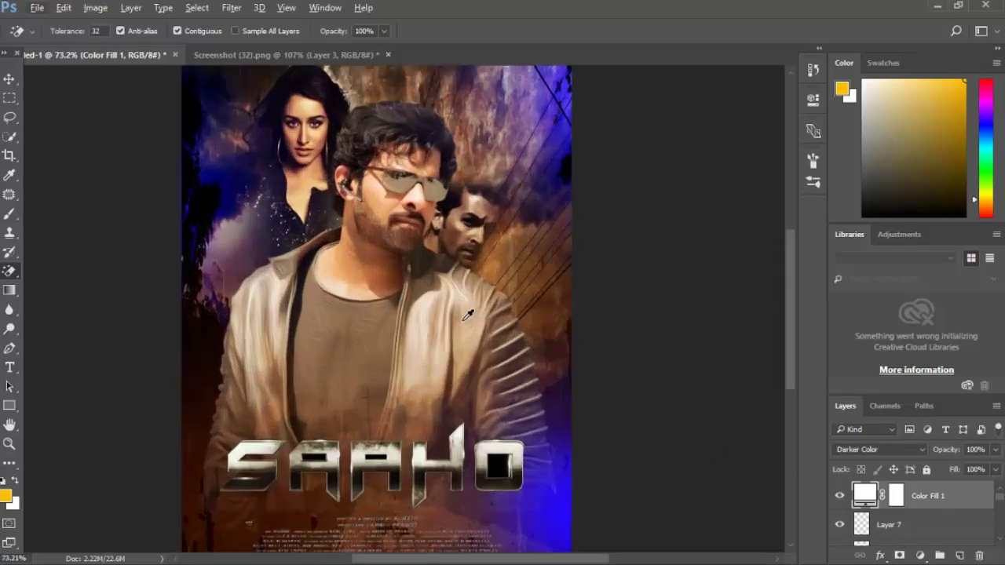
scroll(467, 315, "down", 2)
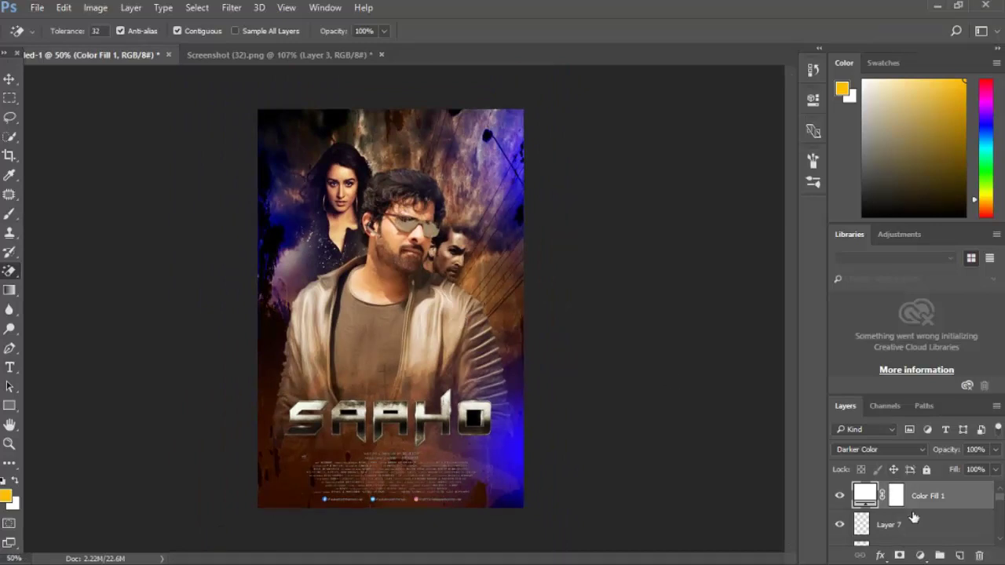
Add a Gradient fill layer above the white fill using the yellow-to-transparent preset, and recolor its starting stop pure blue
left_click(920, 555)
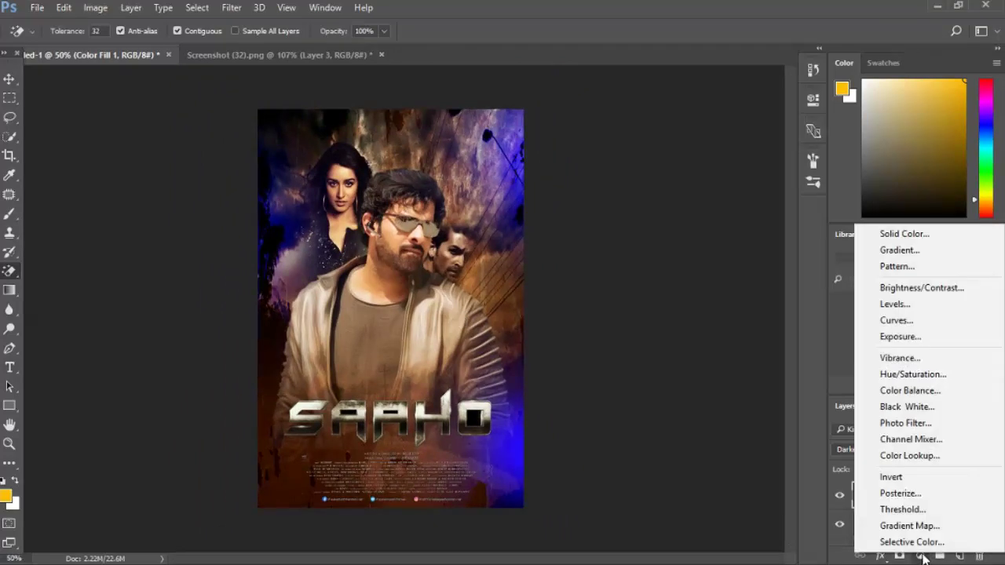
left_click(898, 249)
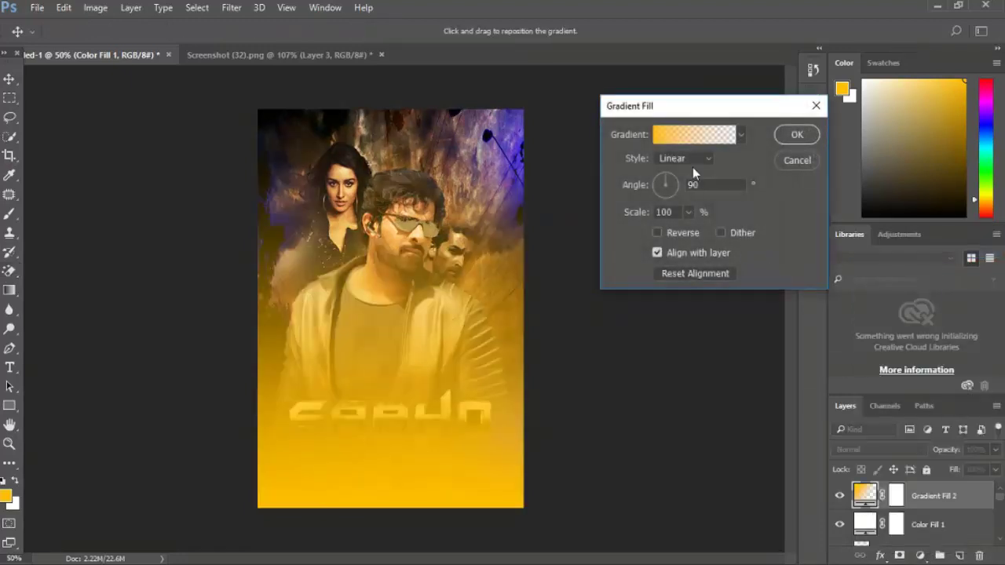
left_click(664, 140)
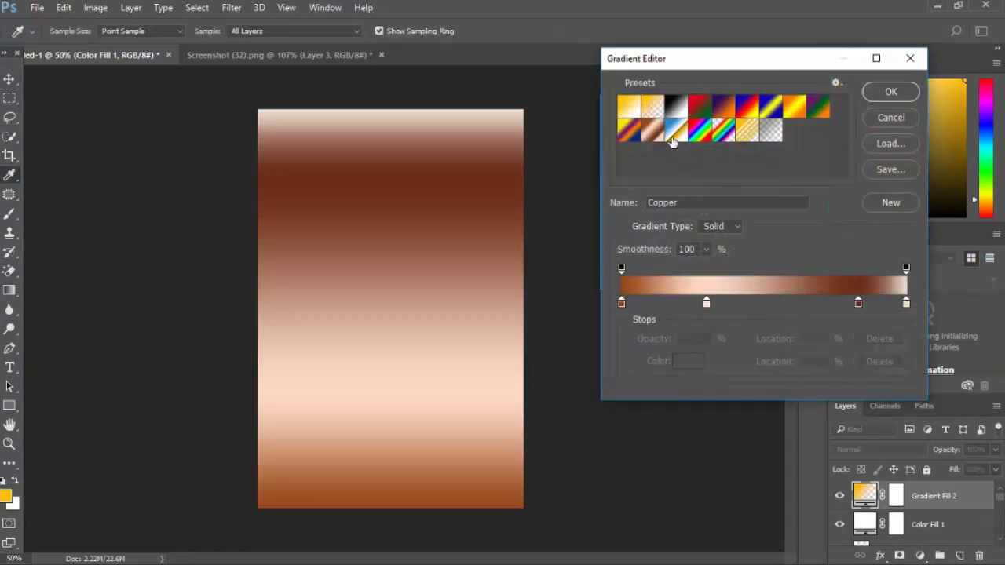
left_click(658, 111)
double_click(623, 304)
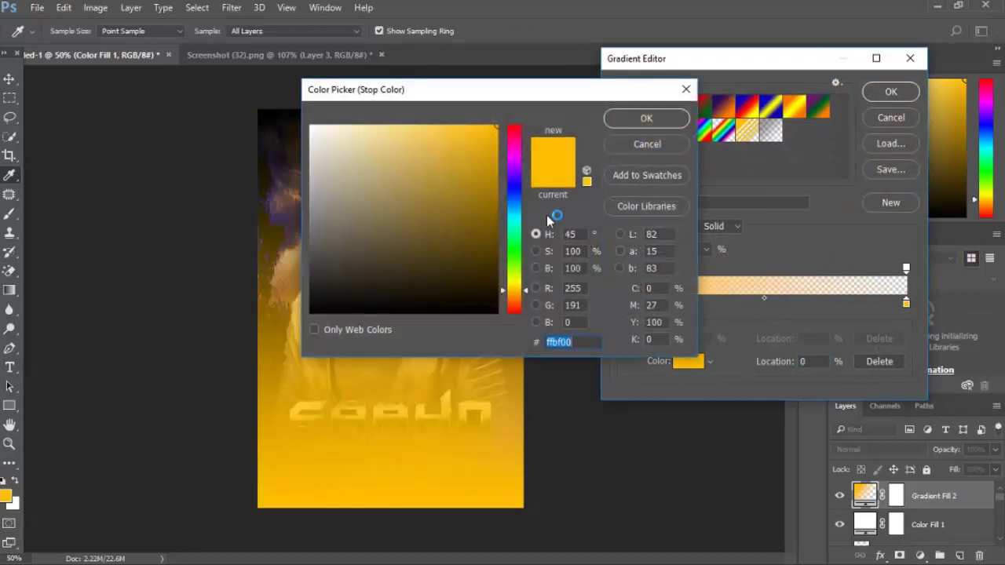
left_click(517, 188)
left_click(631, 117)
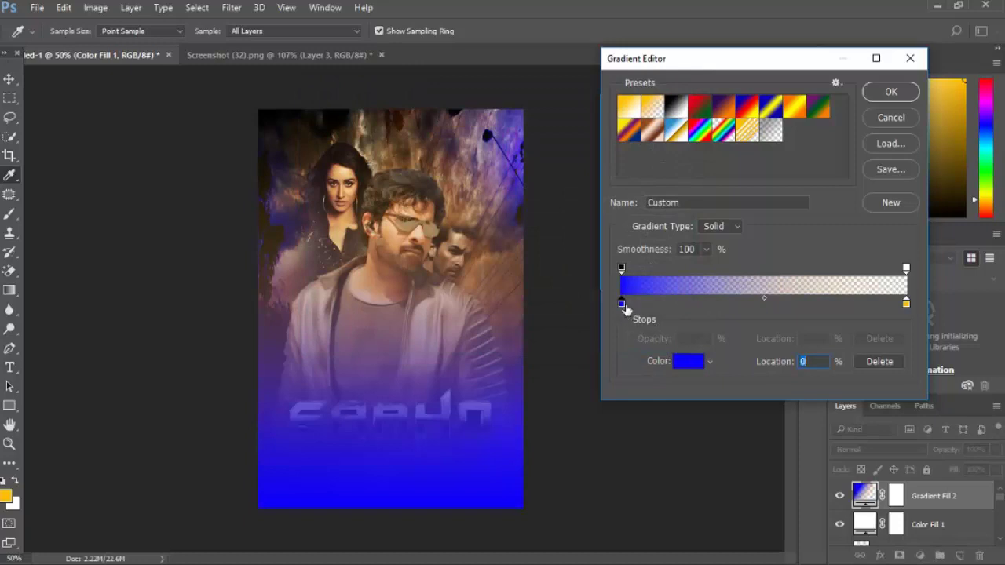
Move the gradient's starting opacity stop to location 50% and apply the linear gradient fill at 90°
left_click_drag(623, 269, 768, 272)
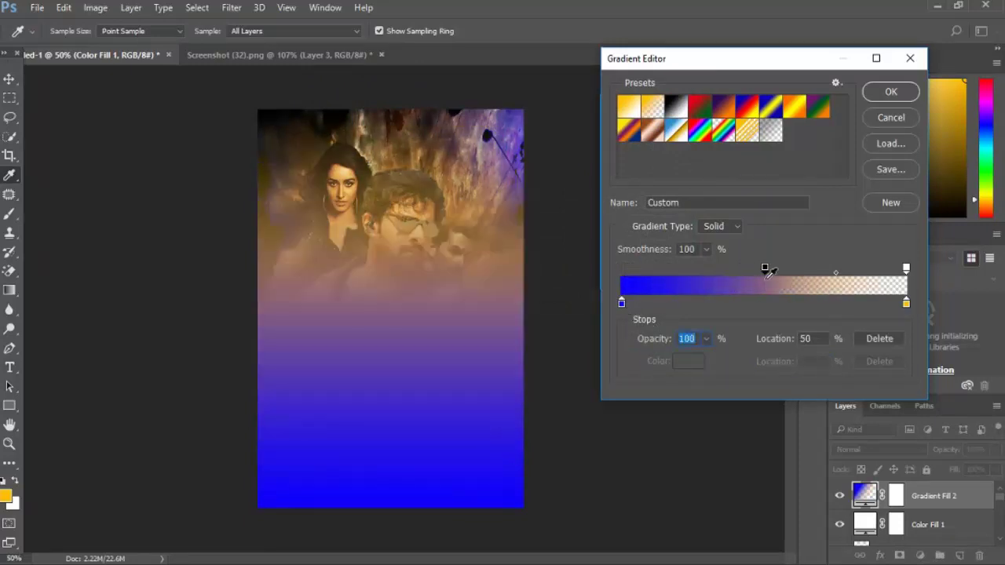
left_click(900, 95)
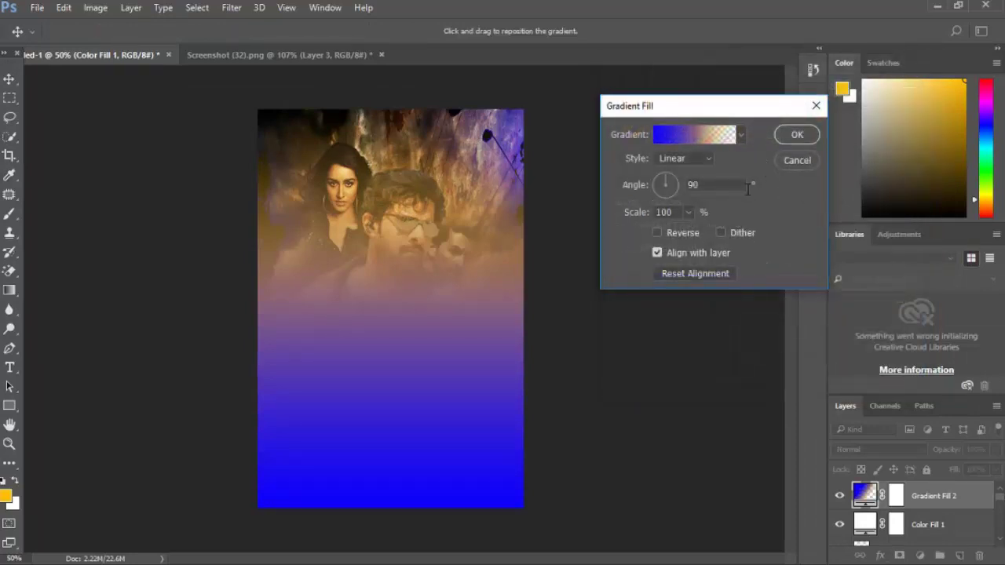
left_click(794, 135)
Set the gradient fill layer's blend mode to Color and its fill to 71%
left_click(856, 449)
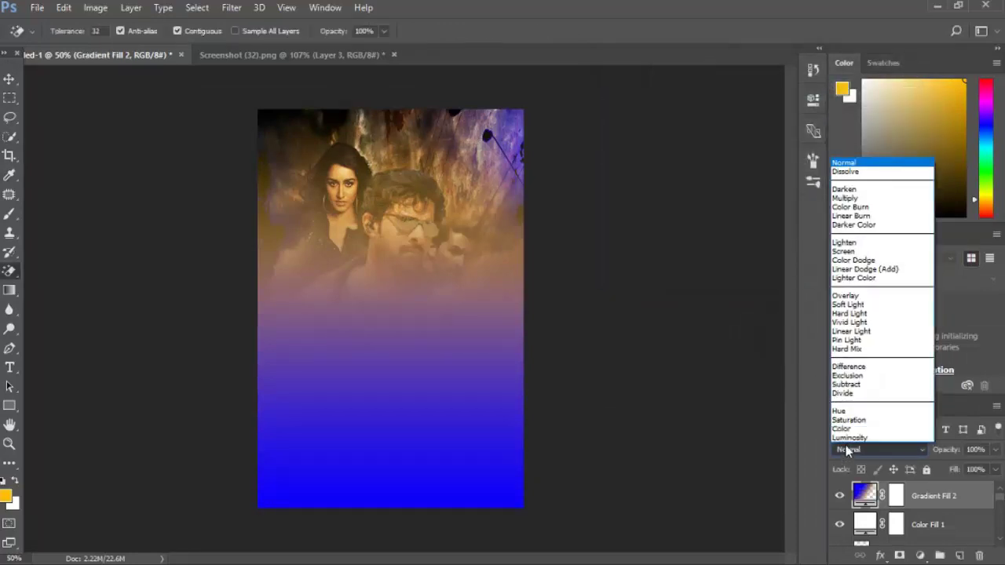
left_click(856, 428)
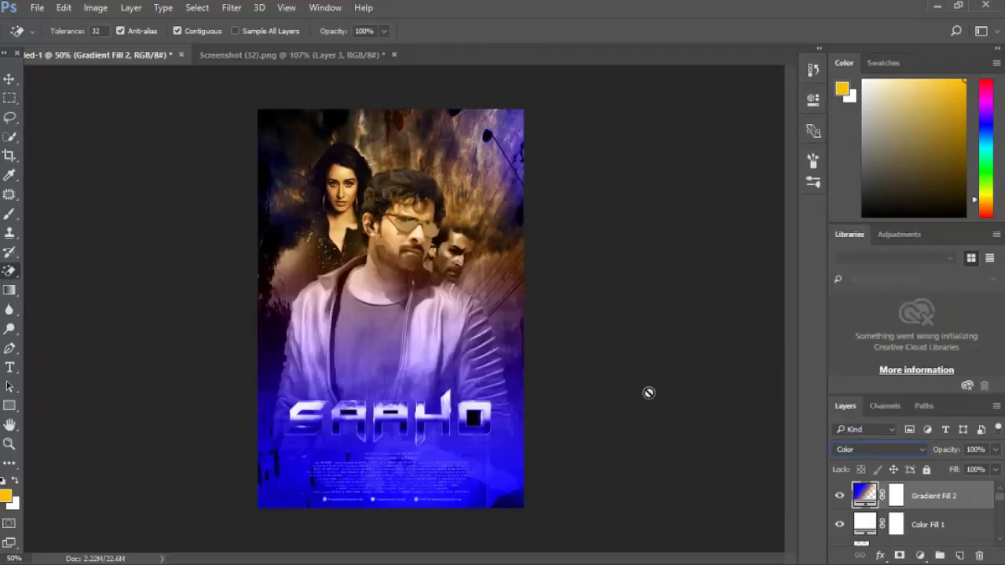
left_click(993, 475)
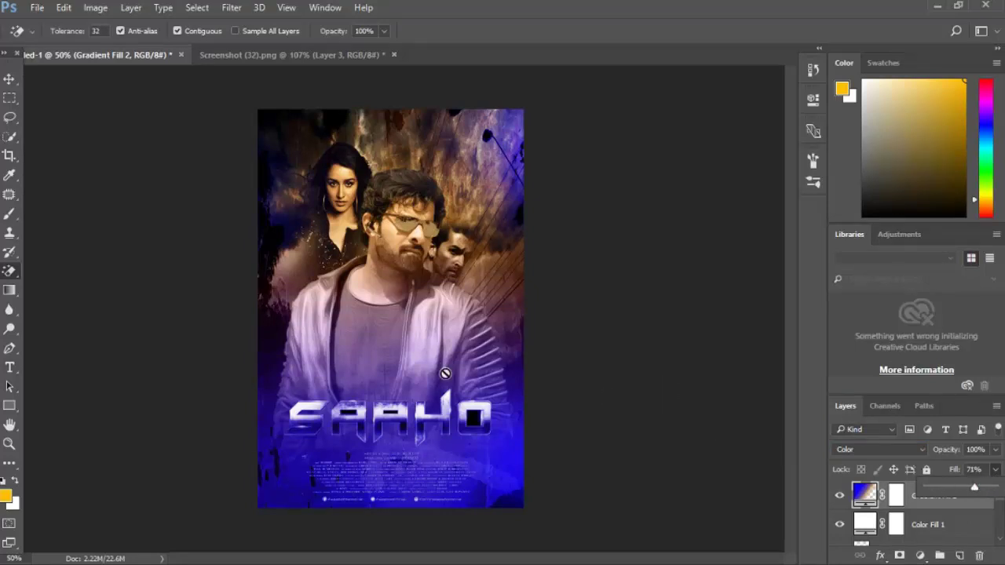
key("ctrl+plus")
key("ctrl+minus")
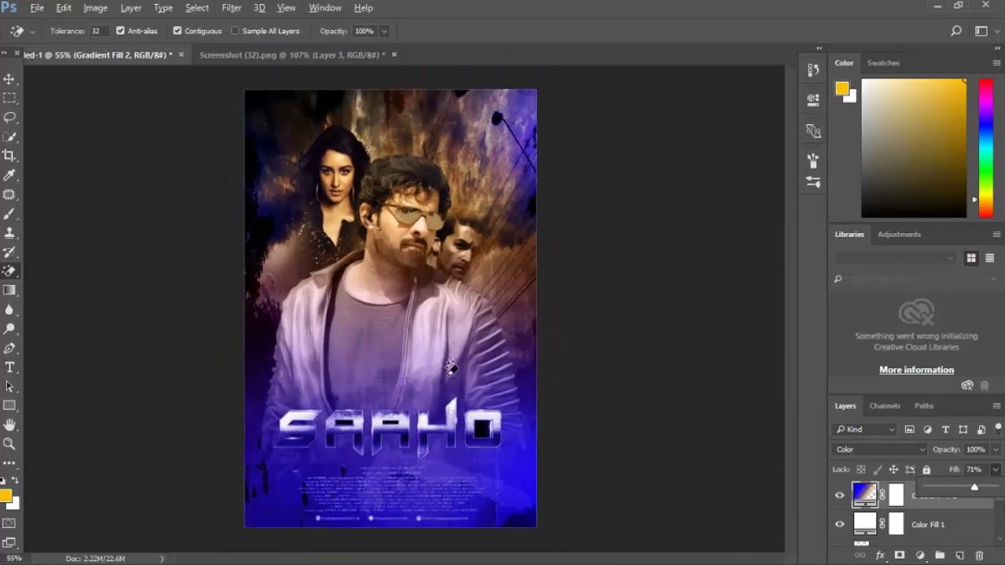
key("ctrl+plus")
key("ctrl+minus")
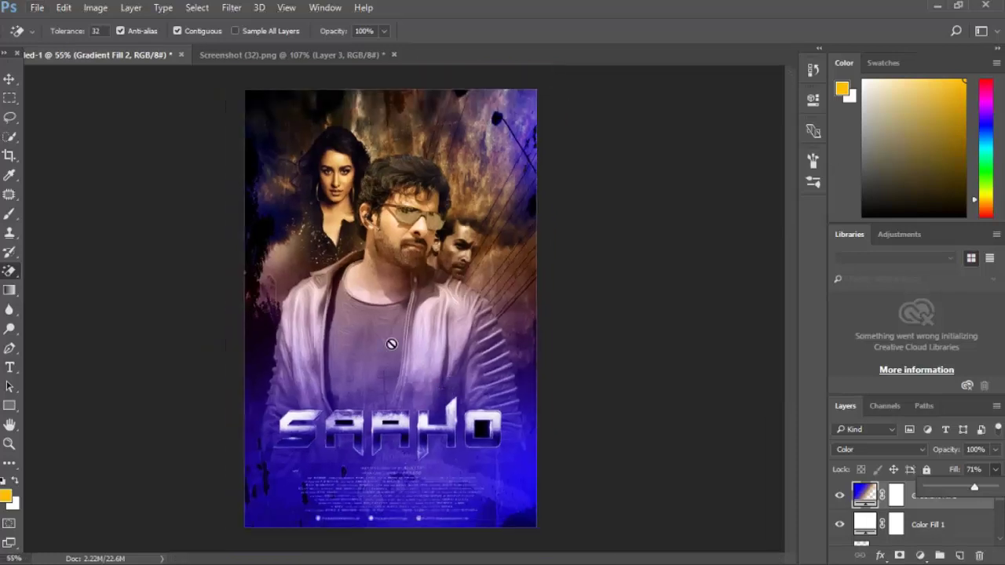